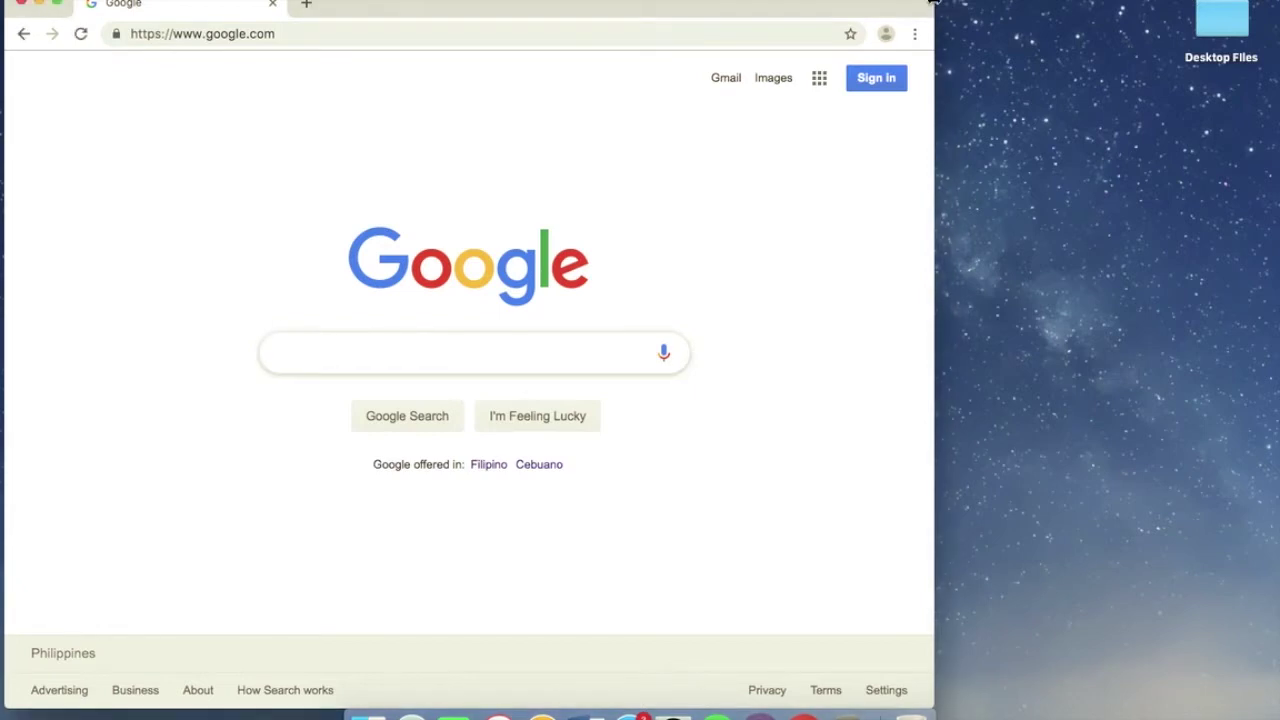
Widen the Chrome window and search Google for 'Wins oms'.
{"action": "left_click_drag", "start_coordinate": [935, 5], "coordinate": [1168, 5]}
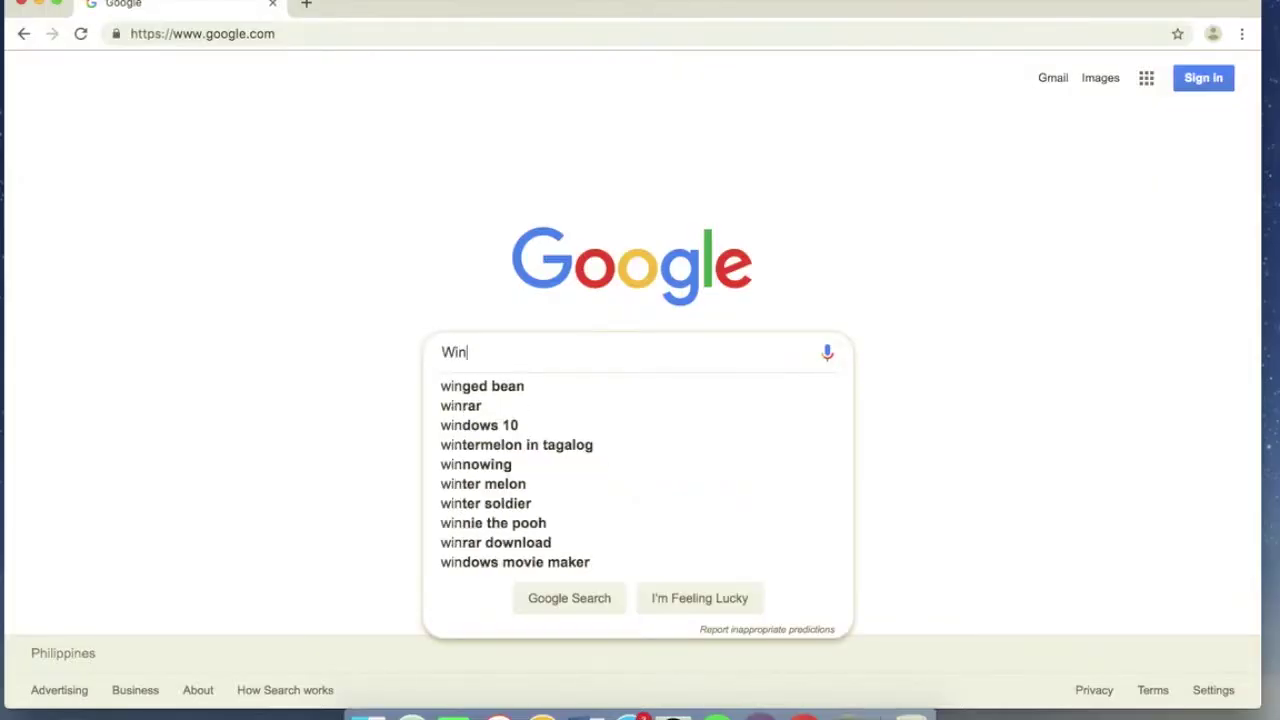
{"action": "type", "text": "s oms"}
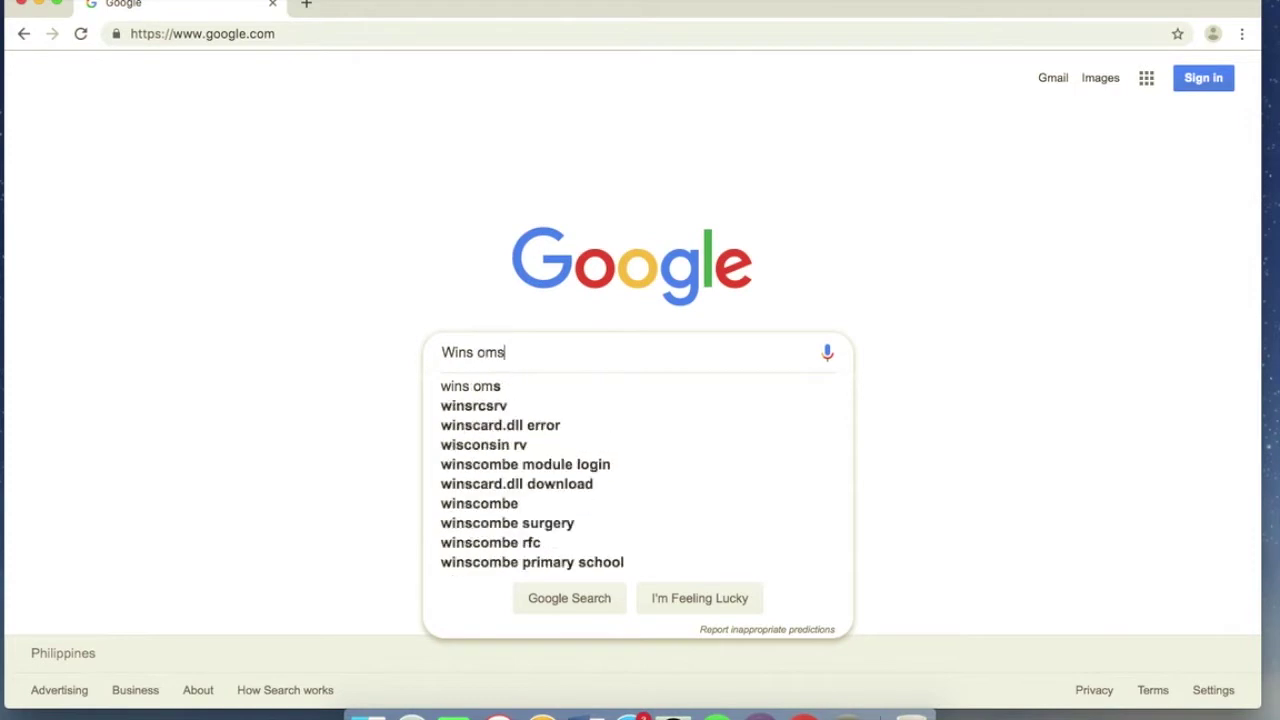
{"action": "key", "text": "Return"}
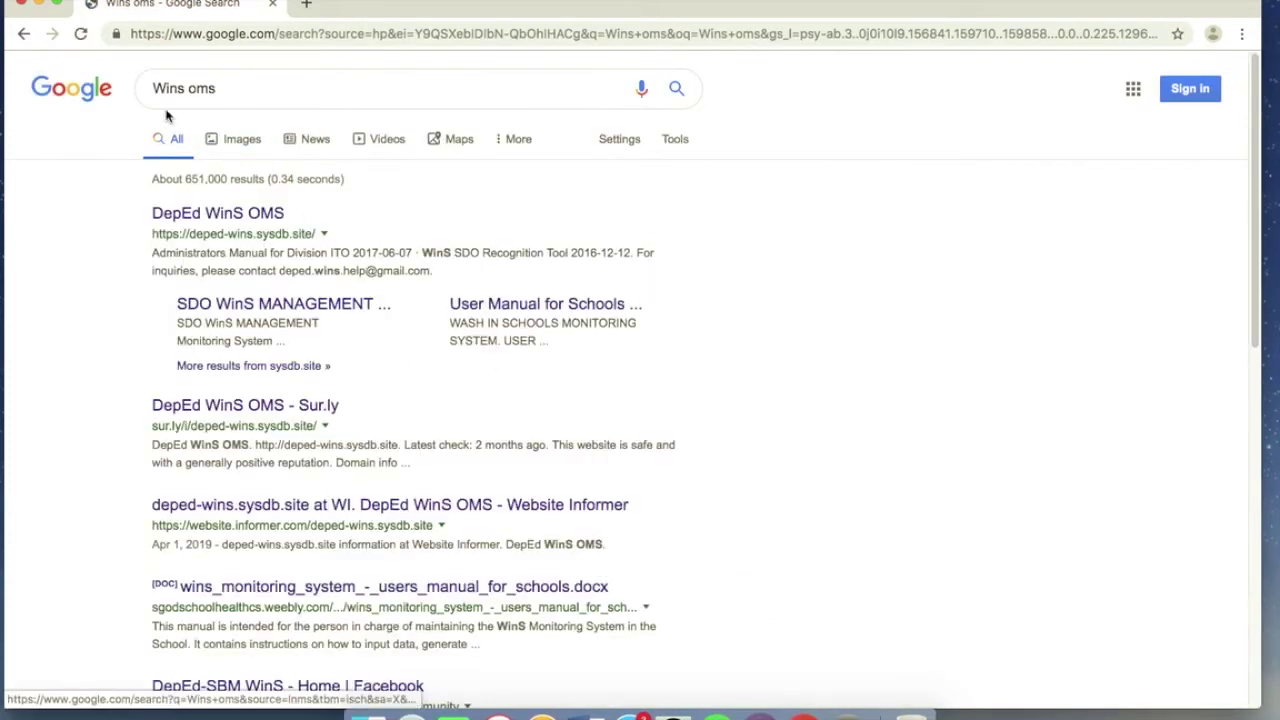
Highlight the top DepEd WinS OMS result and its web address, then open that site.
{"action": "left_click_drag", "start_coordinate": [102, 197], "coordinate": [487, 275]}
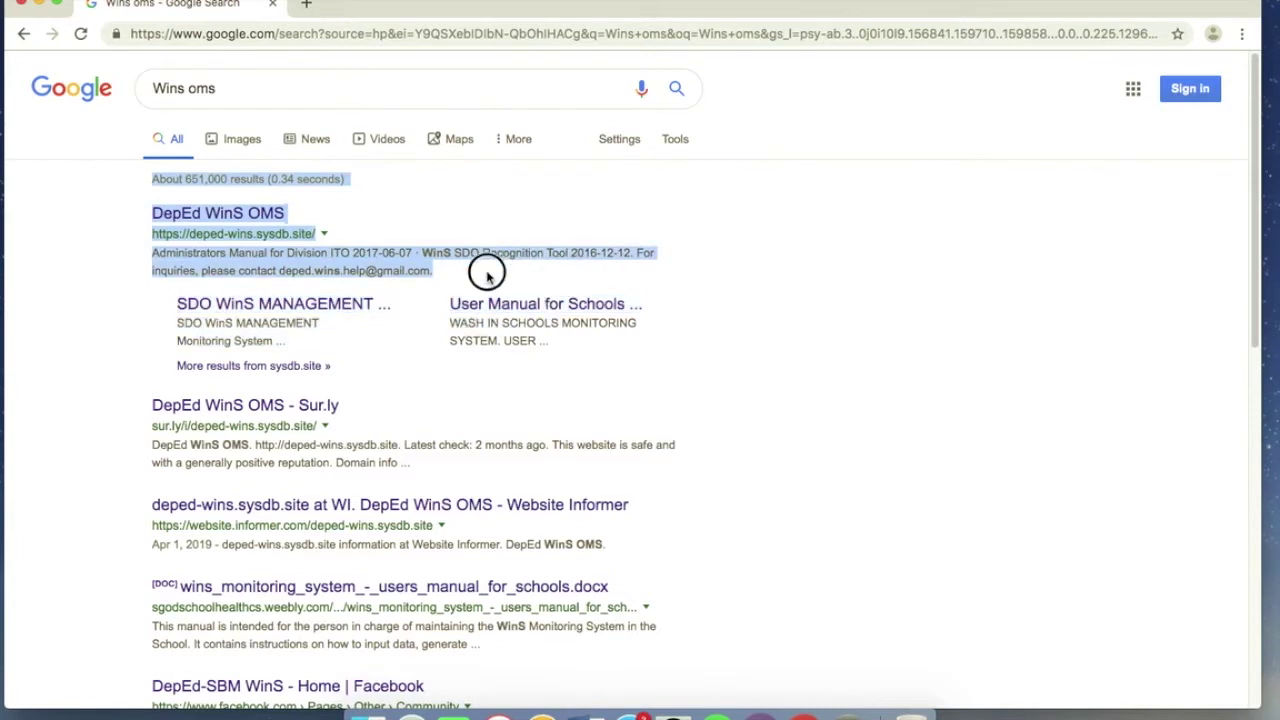
{"action": "left_click_drag", "start_coordinate": [344, 230], "coordinate": [154, 234]}
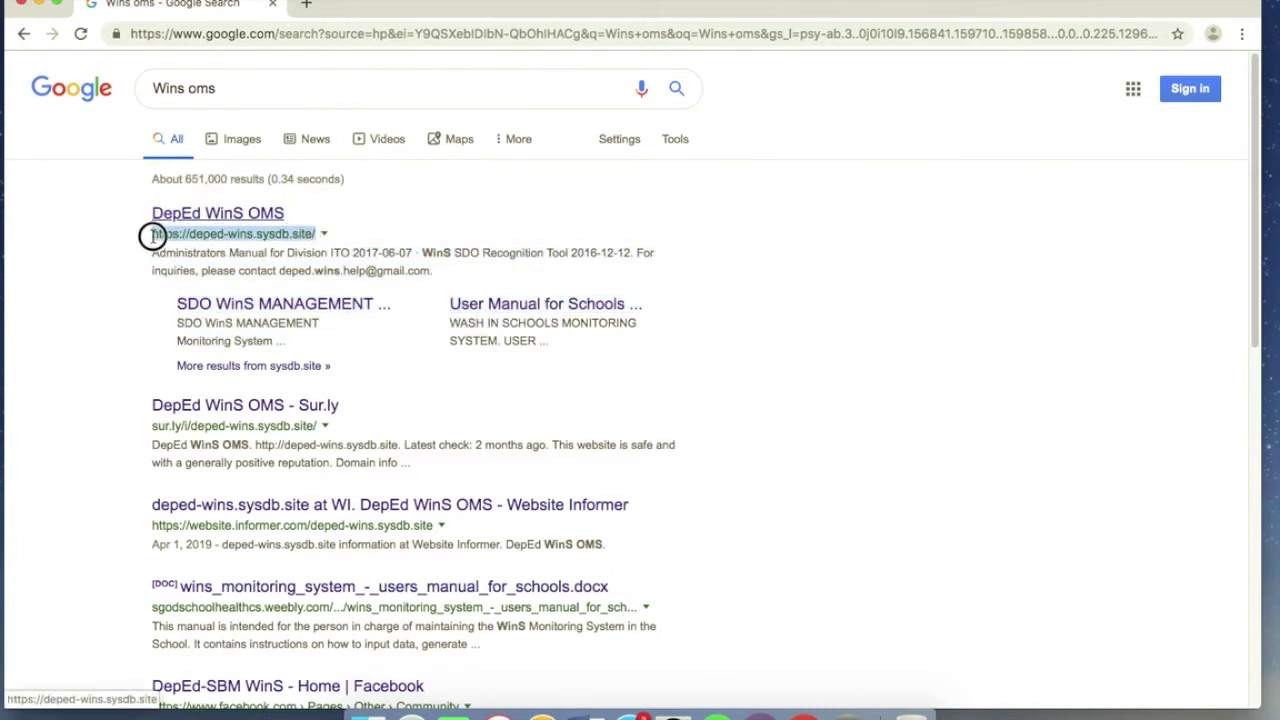
{"action": "left_click", "coordinate": [316, 226]}
{"action": "left_click_drag", "start_coordinate": [146, 214], "coordinate": [106, 206]}
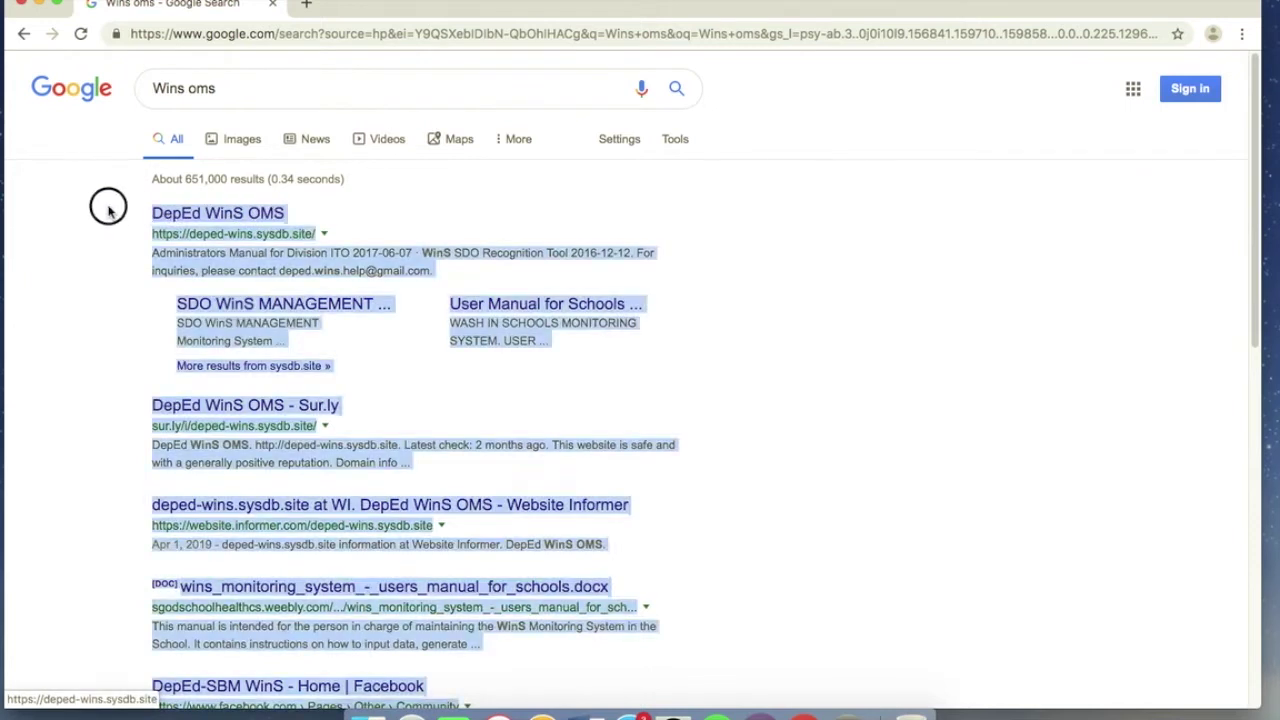
{"action": "left_click", "coordinate": [177, 211]}
{"action": "left_click", "coordinate": [180, 216]}
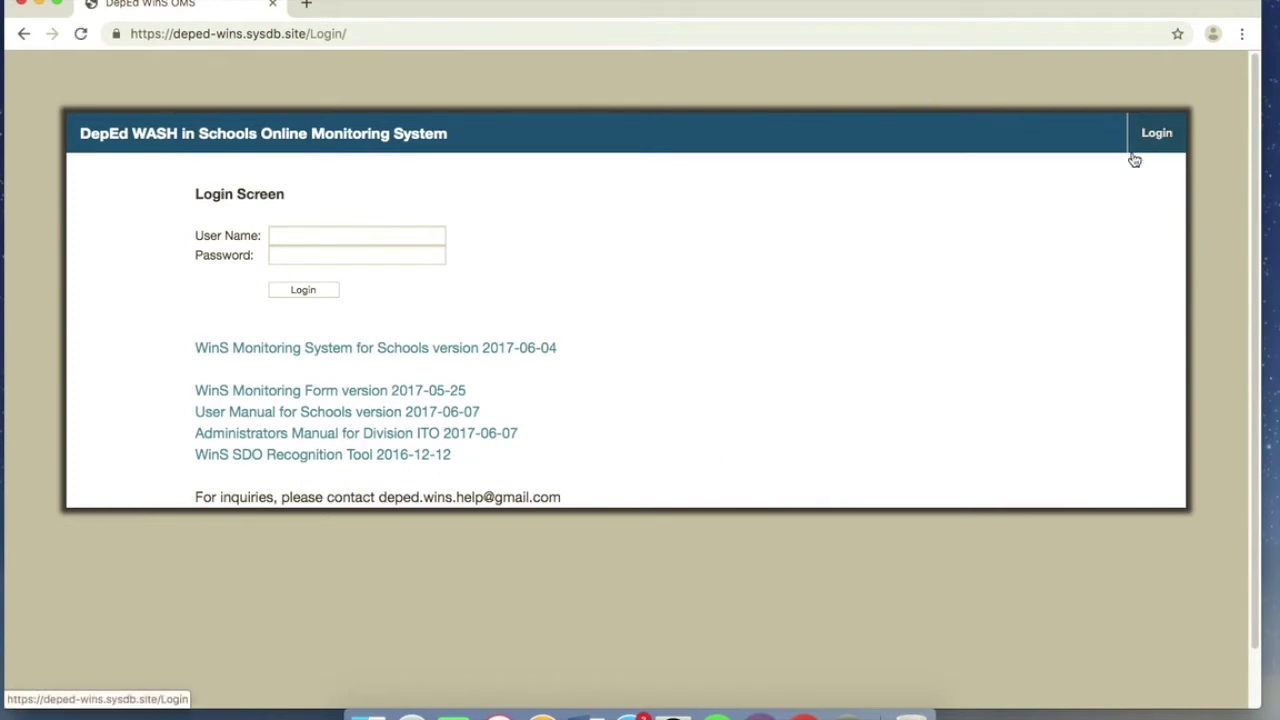
Point out each download link and the contact line, then download WinS Monitoring System for Schools version 2017-06-04.
{"action": "left_click_drag", "start_coordinate": [178, 357], "coordinate": [560, 350]}
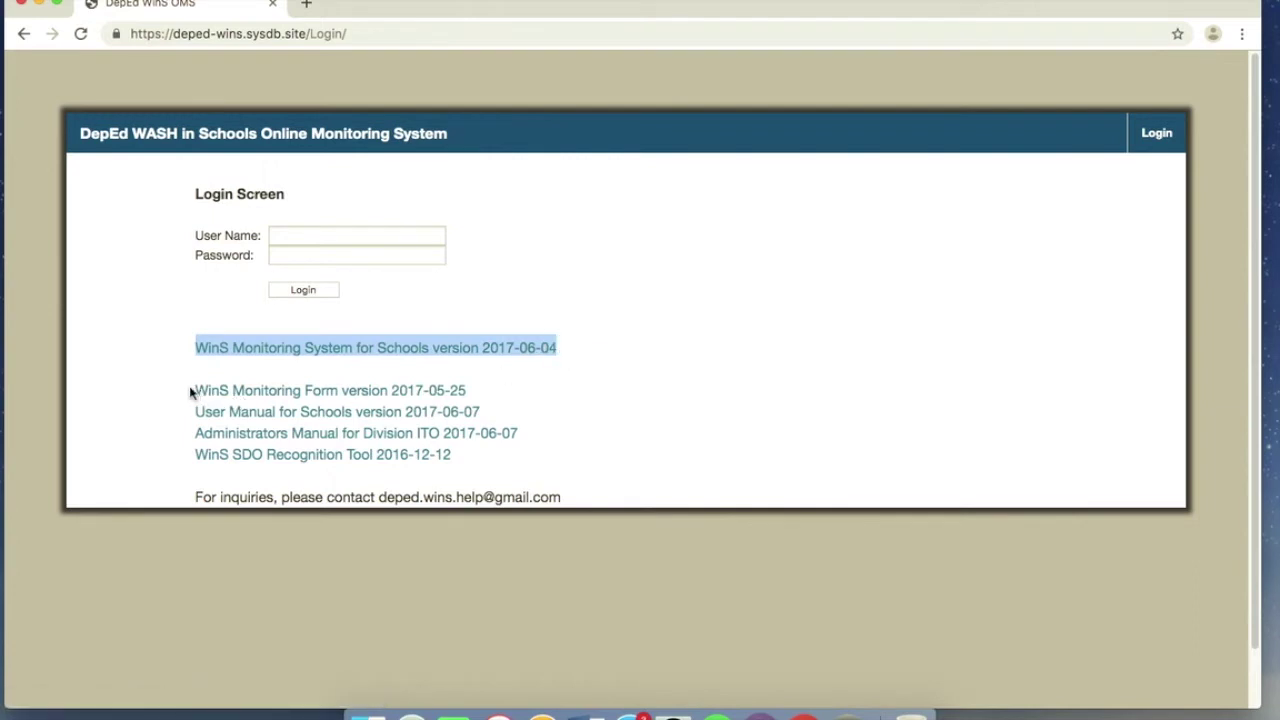
{"action": "left_click_drag", "start_coordinate": [190, 392], "coordinate": [508, 397]}
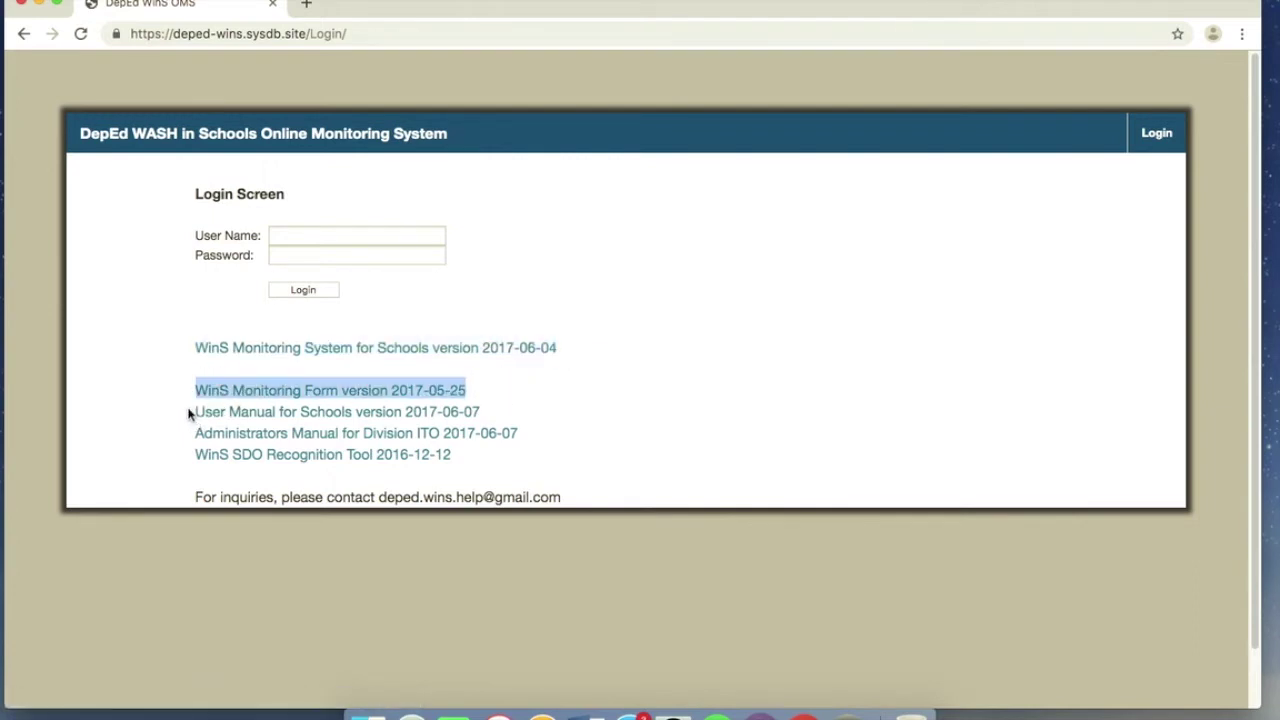
{"action": "left_click_drag", "start_coordinate": [188, 414], "coordinate": [494, 414]}
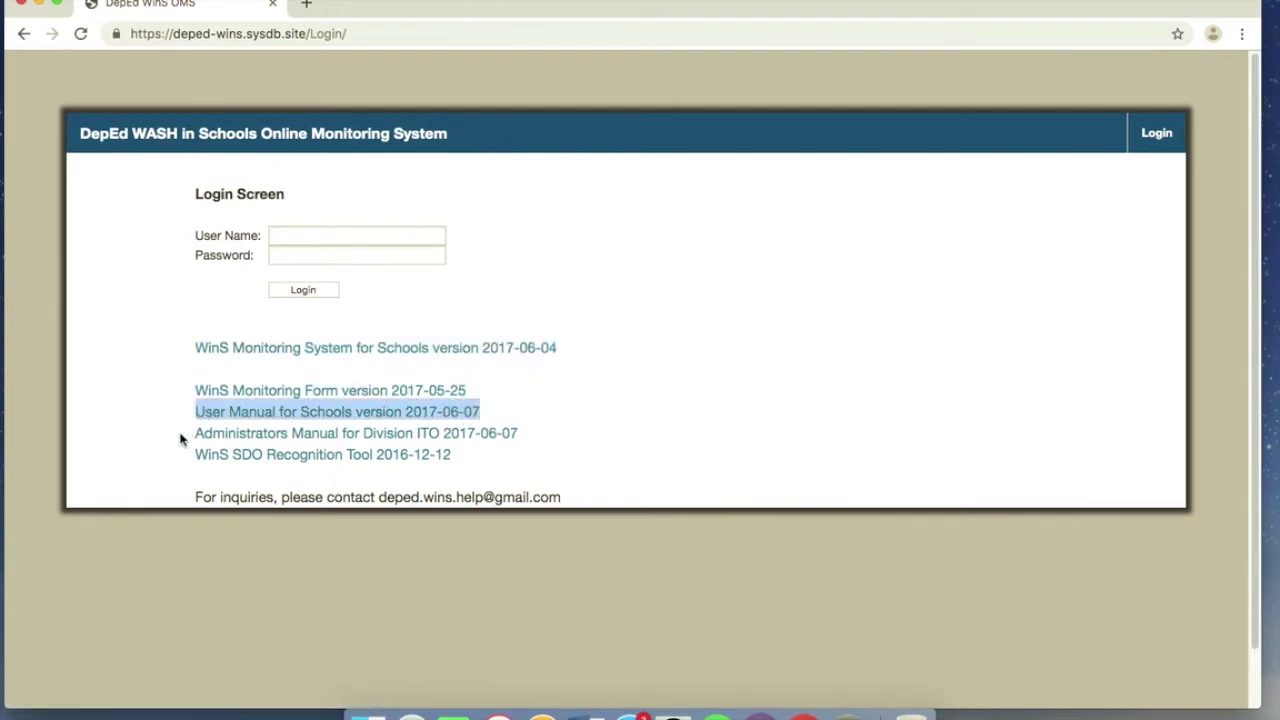
{"action": "left_click_drag", "start_coordinate": [181, 438], "coordinate": [549, 449]}
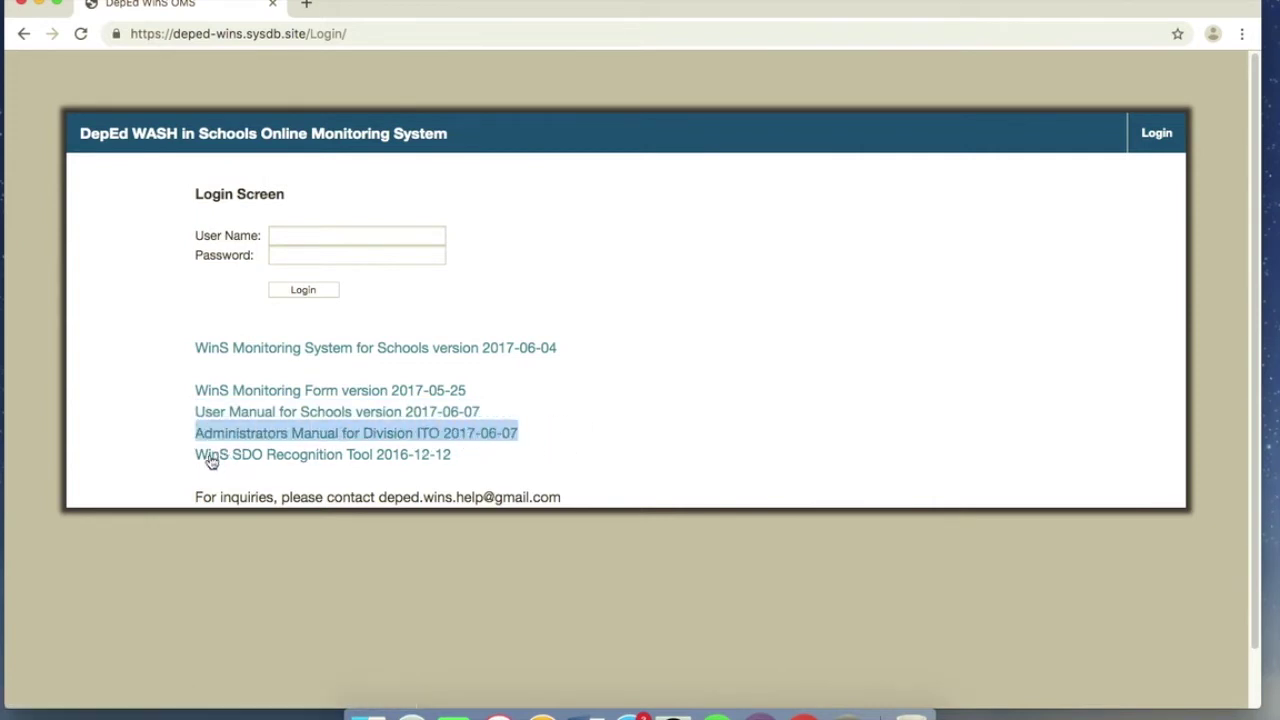
{"action": "left_click_drag", "start_coordinate": [189, 457], "coordinate": [463, 460]}
{"action": "left_click", "coordinate": [464, 461]}
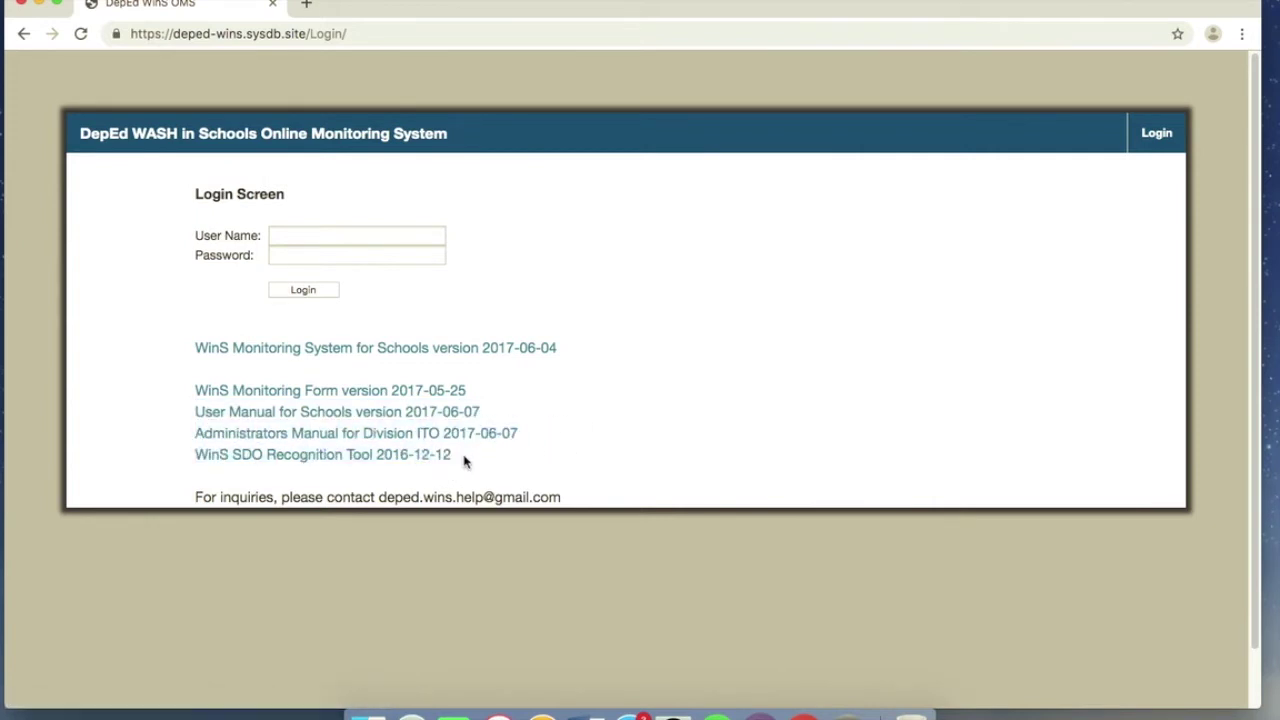
{"action": "left_click_drag", "start_coordinate": [573, 501], "coordinate": [193, 497]}
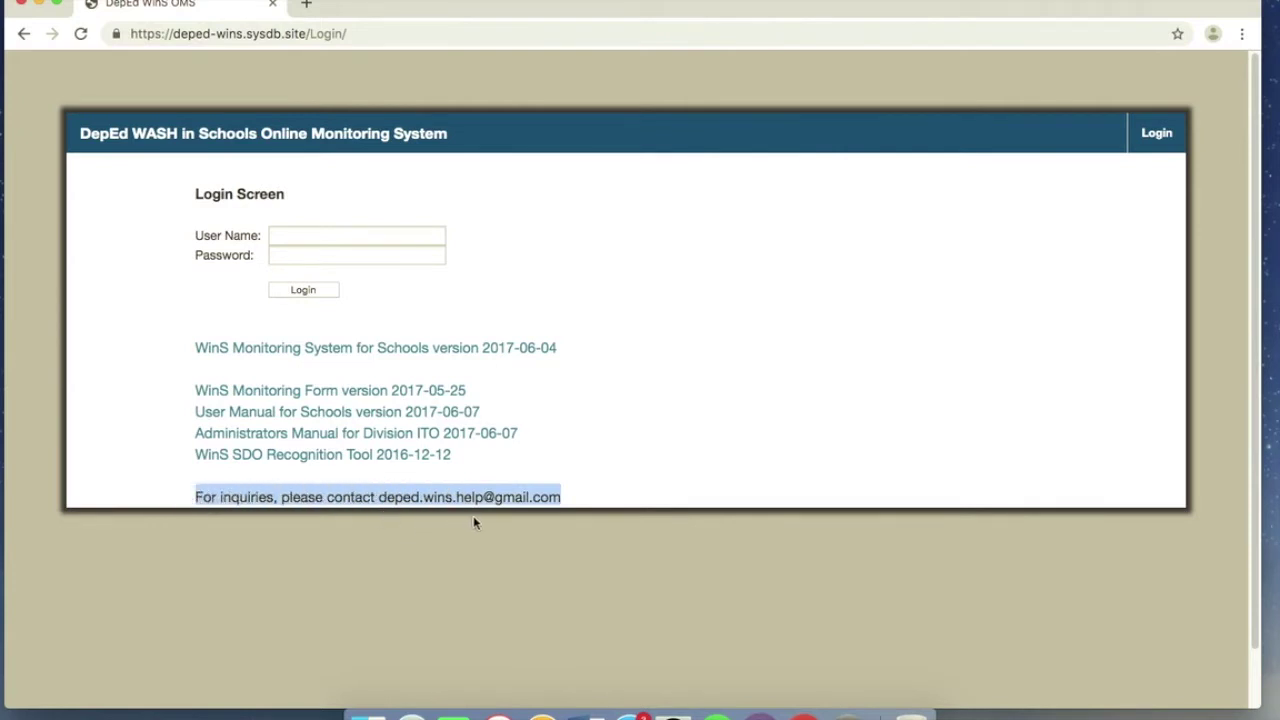
{"action": "left_click", "coordinate": [505, 493]}
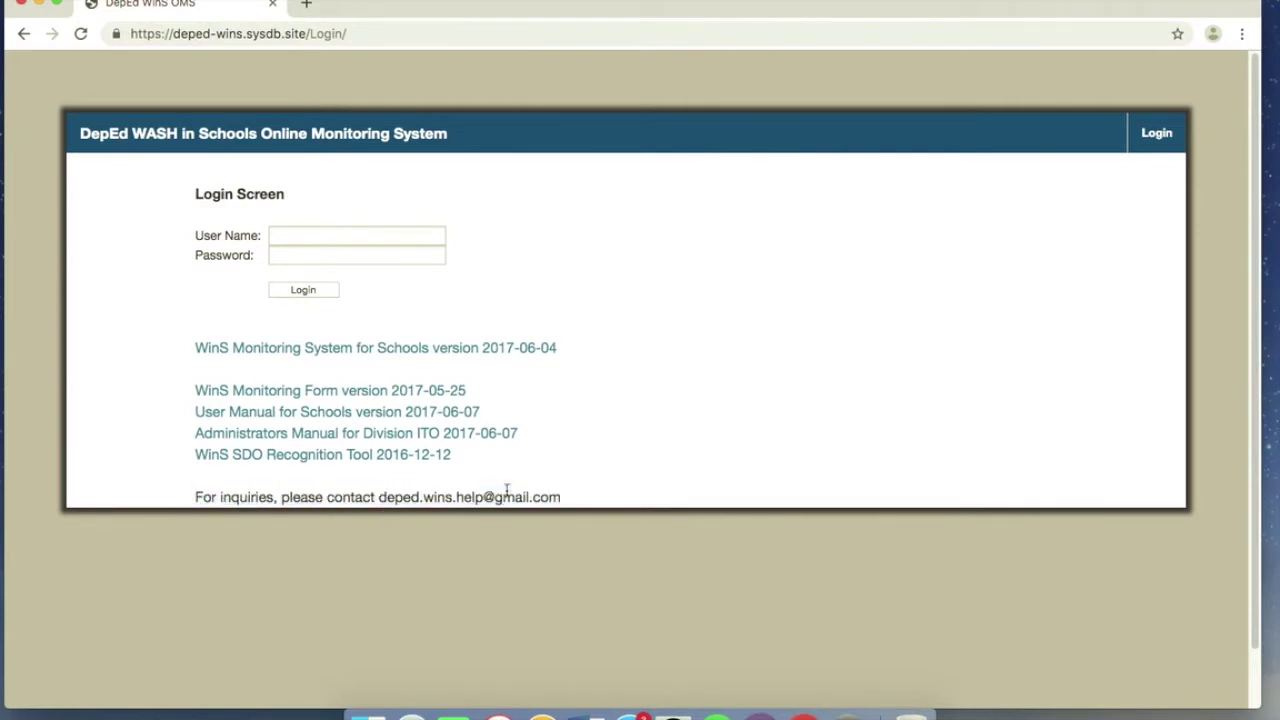
{"action": "left_click", "coordinate": [295, 353]}
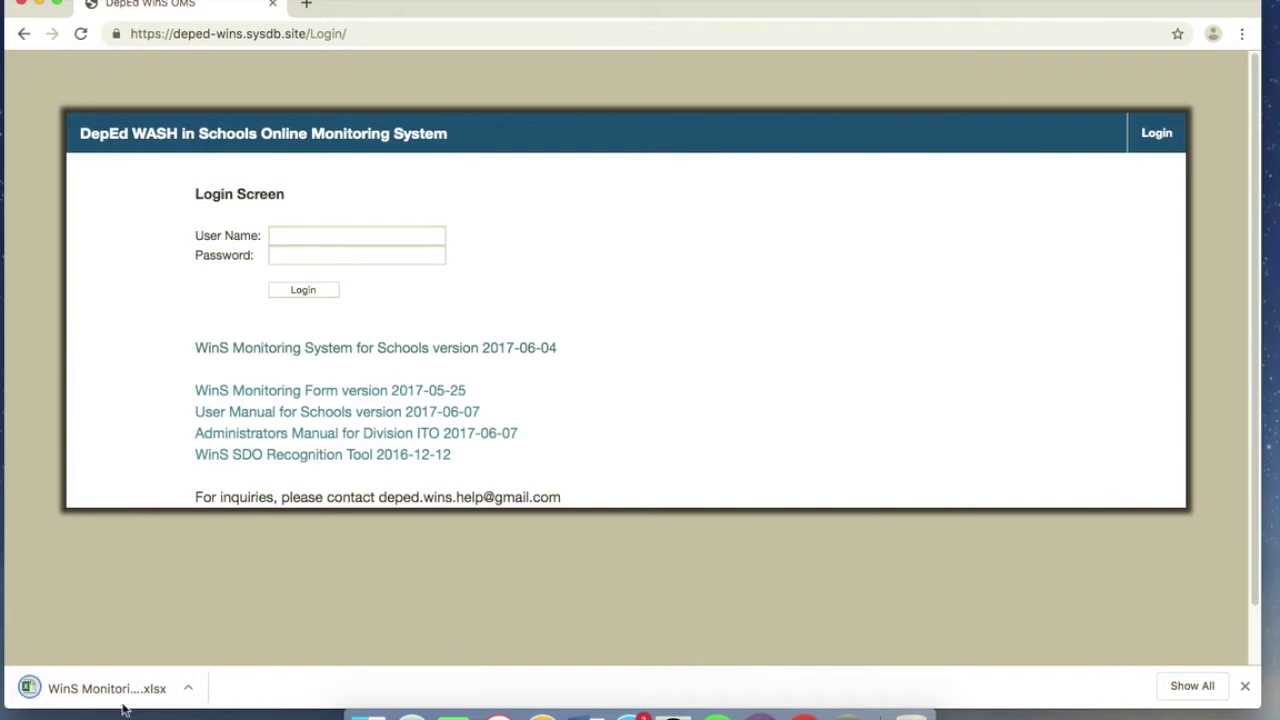
Open the downloaded WinS Monitoring System .xlsx from Chrome's download bar in Excel.
{"action": "left_click", "coordinate": [124, 690]}
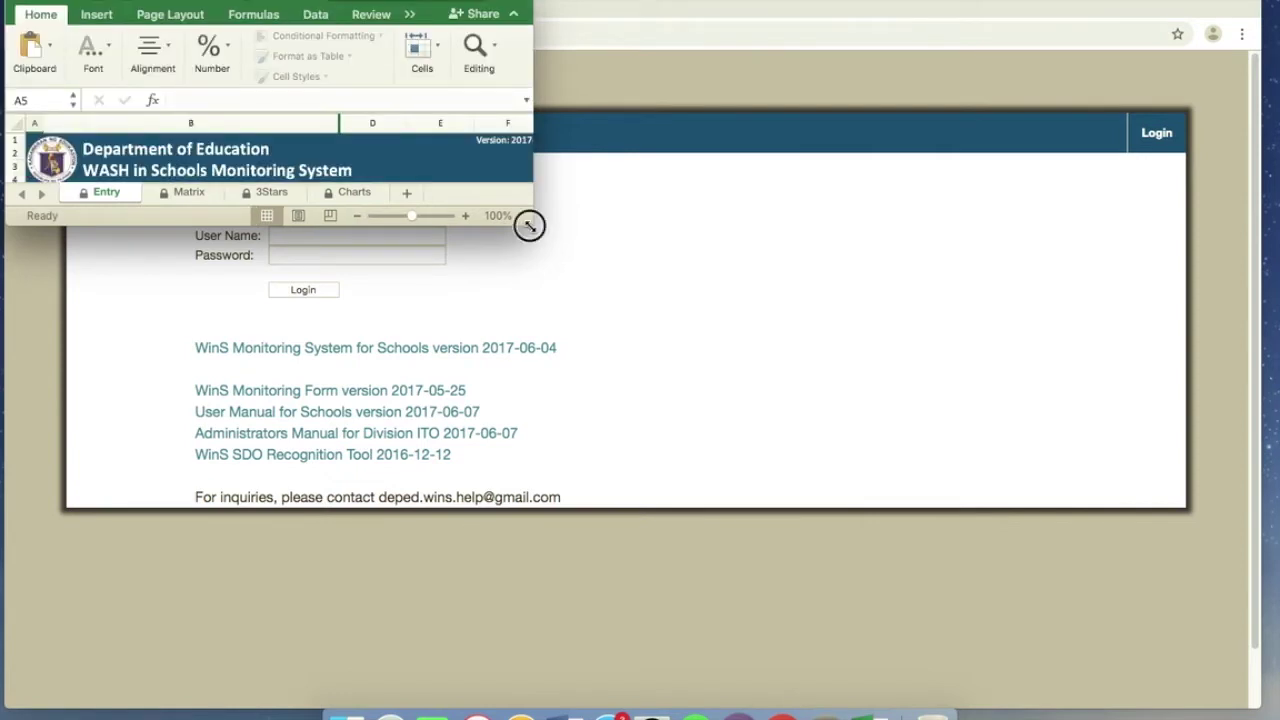
Enlarge Excel to nearly full screen, zoom to 189%, and check D8's Date of Survey format note.
{"action": "left_click_drag", "start_coordinate": [529, 226], "coordinate": [1268, 712]}
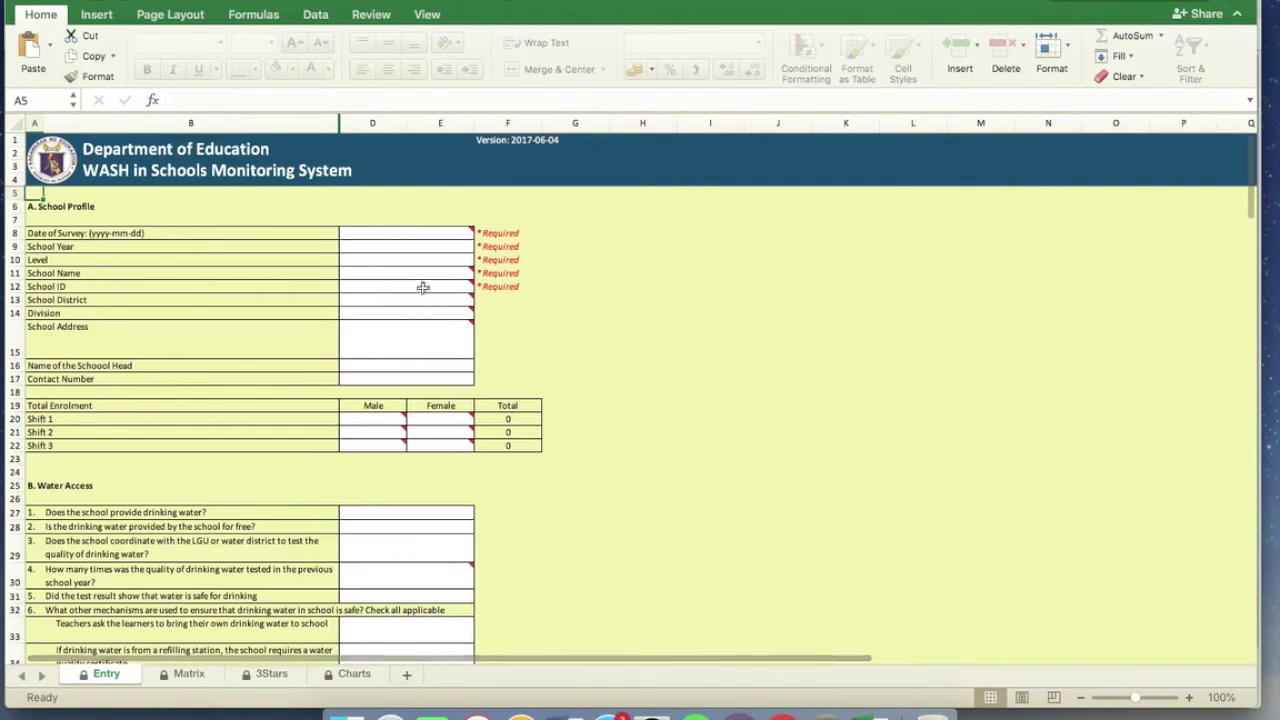
{"action": "left_click", "coordinate": [84, 210]}
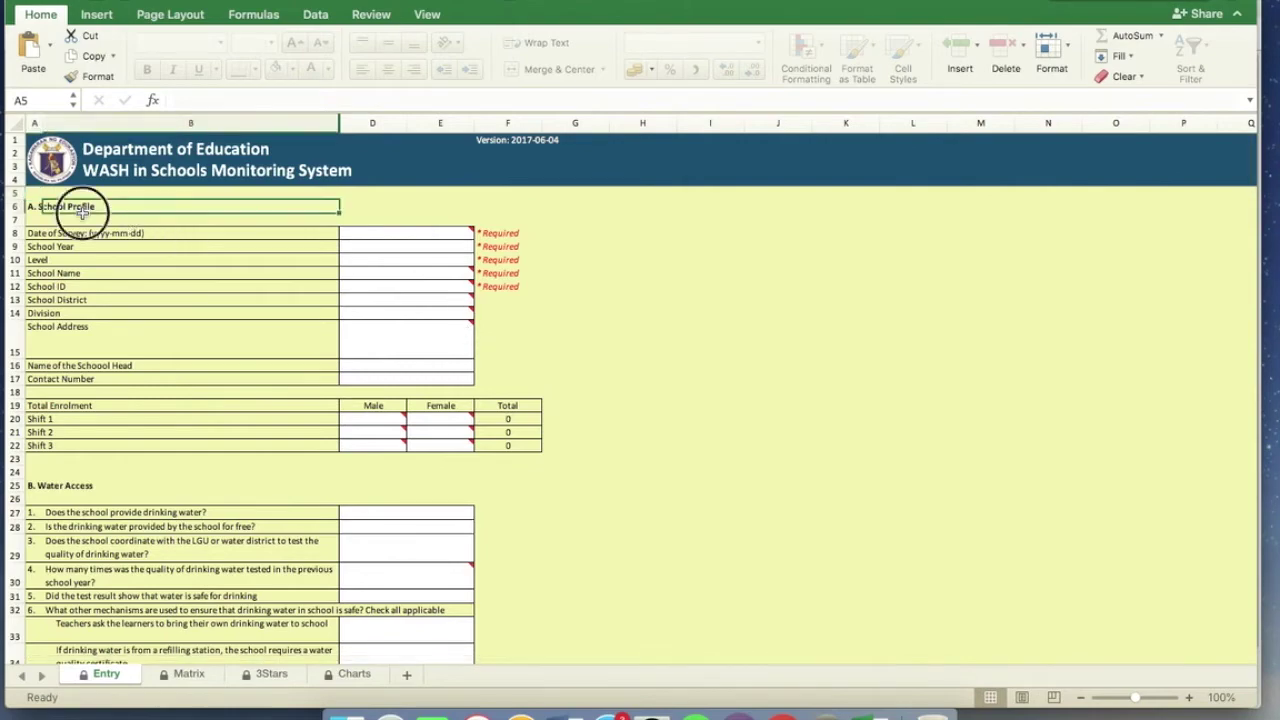
{"action": "left_click", "coordinate": [408, 236]}
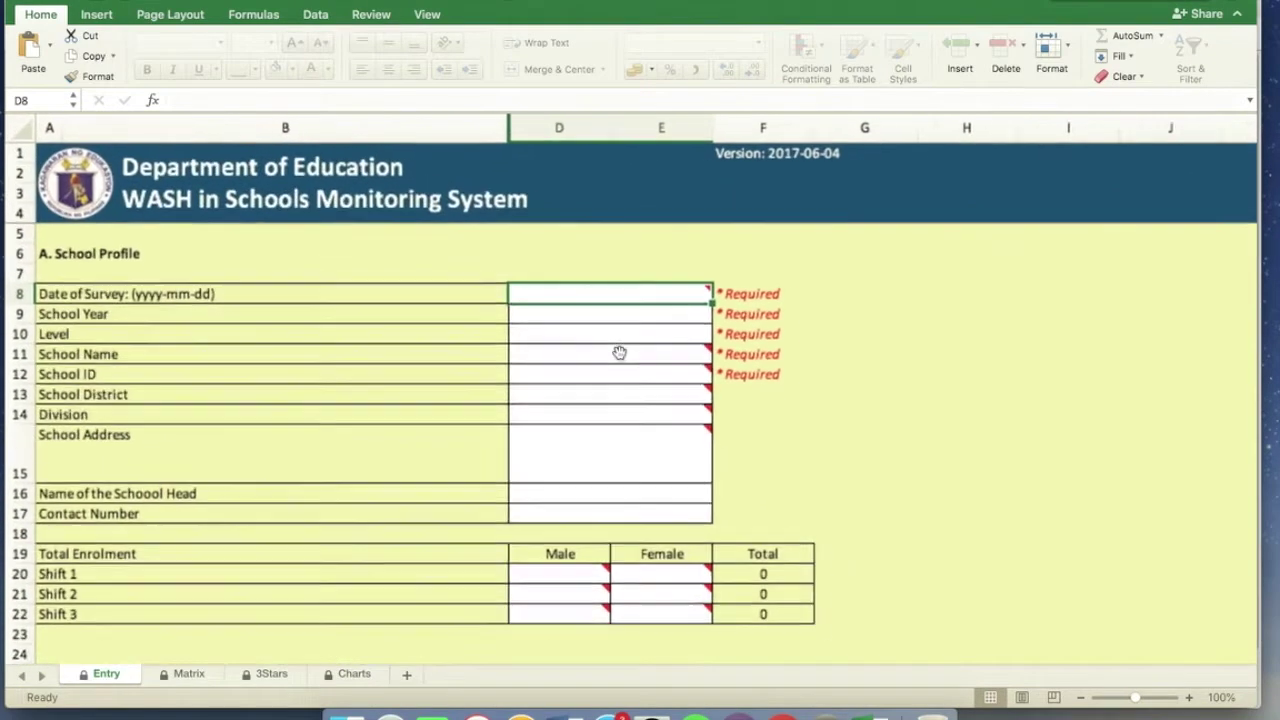
{"action": "scroll", "coordinate": [629, 351], "scroll_direction": "up", "scroll_amount": 5}
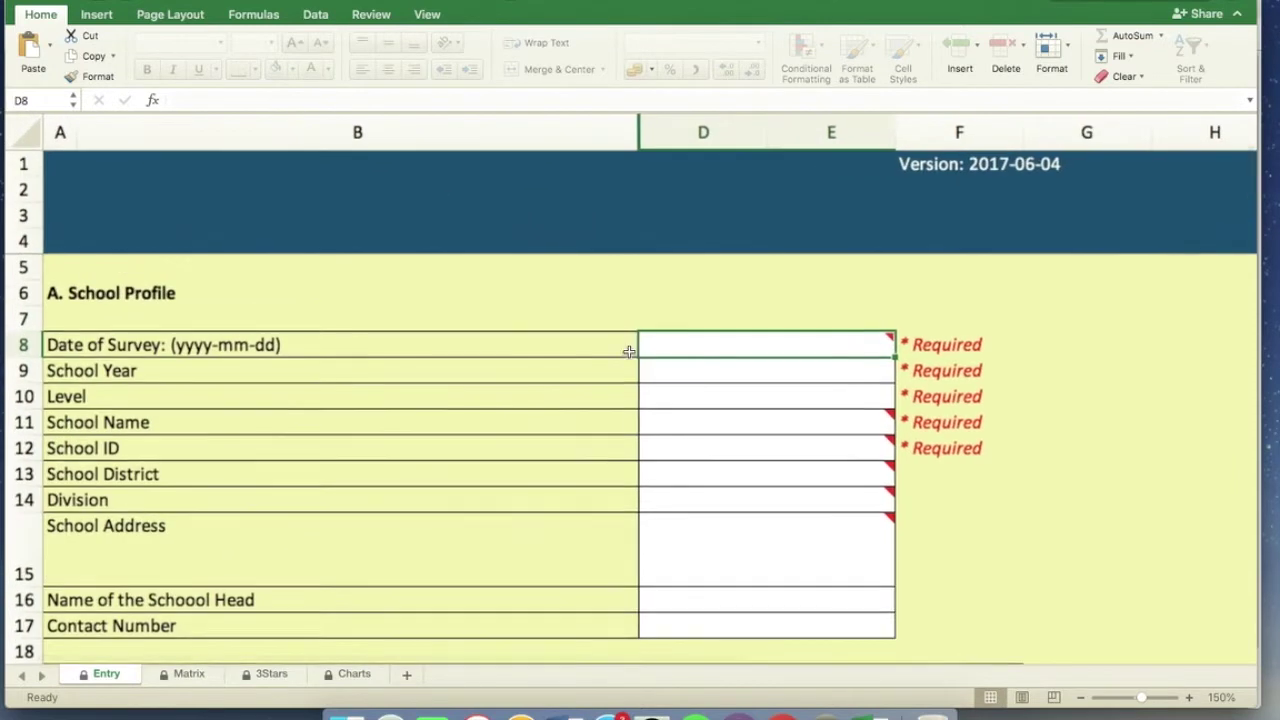
{"action": "left_click", "coordinate": [877, 339]}
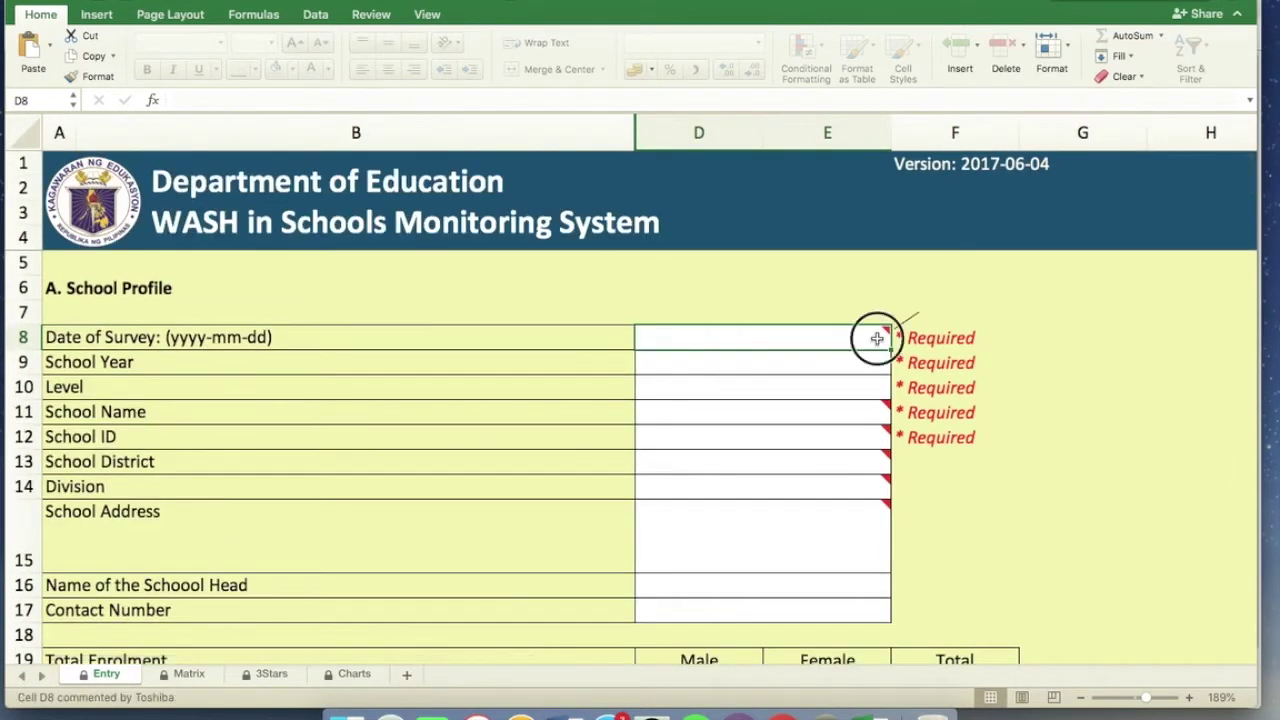
{"action": "mouse_move", "coordinate": [880, 335]}
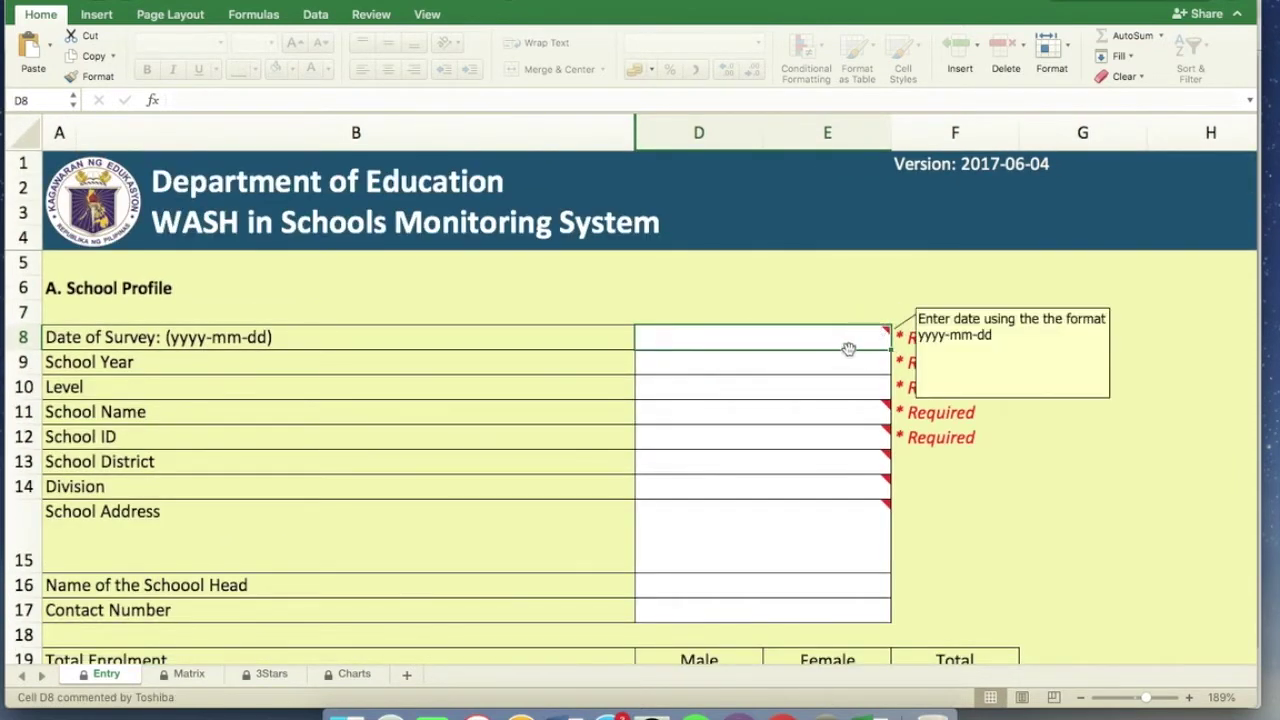
{"action": "scroll", "coordinate": [837, 351], "scroll_direction": "down", "scroll_amount": 1}
{"action": "left_click", "coordinate": [746, 357]}
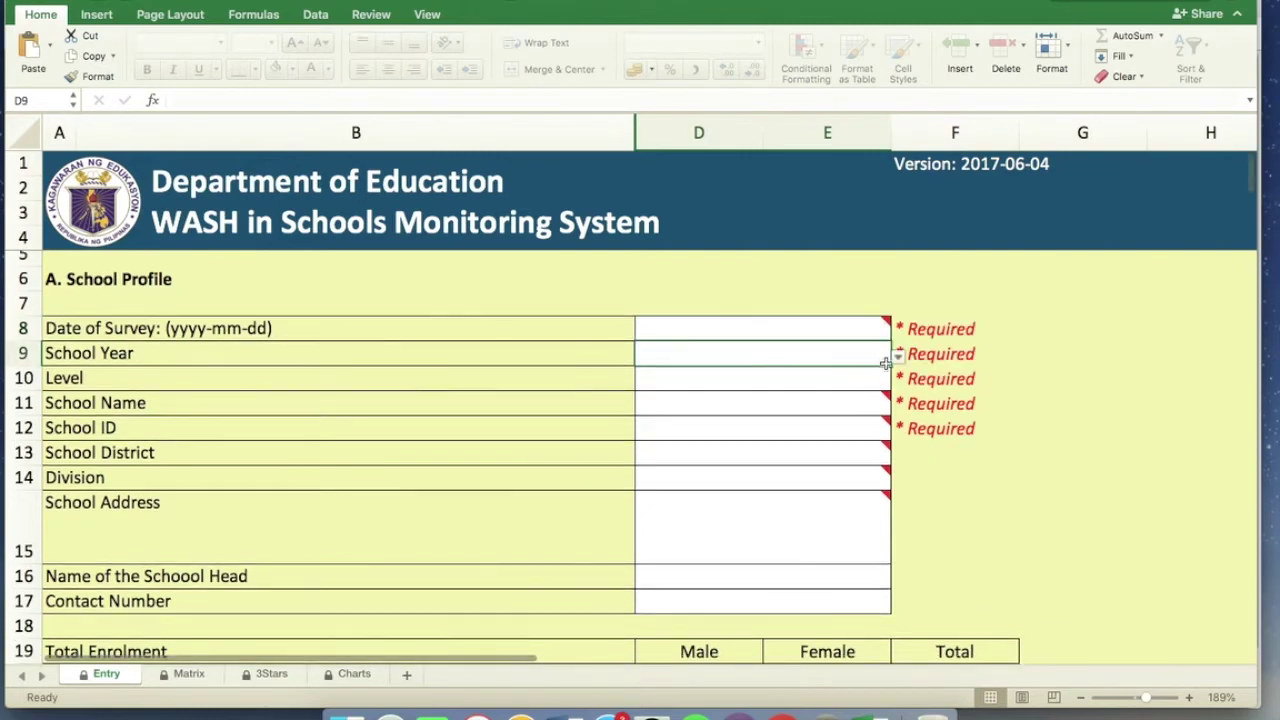
Set School Year to 2019 and the school Level to Secondary.
{"action": "left_click", "coordinate": [898, 356]}
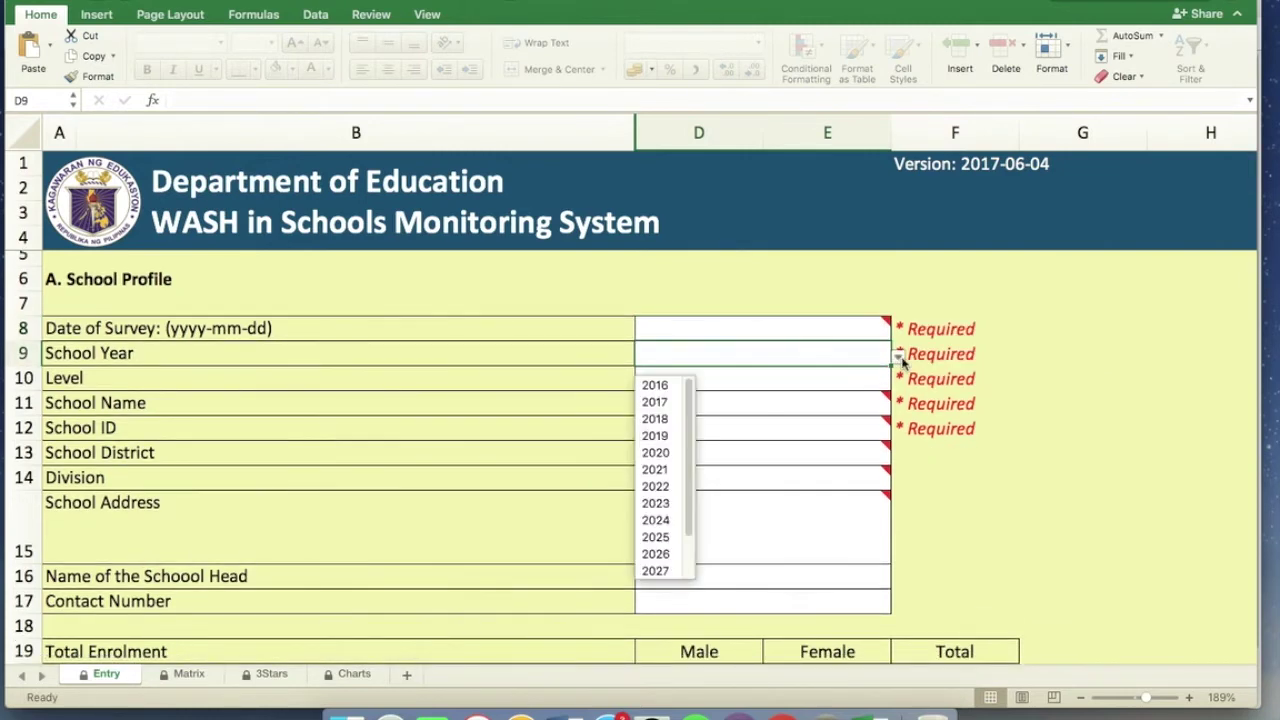
{"action": "left_click_drag", "start_coordinate": [690, 424], "coordinate": [677, 471]}
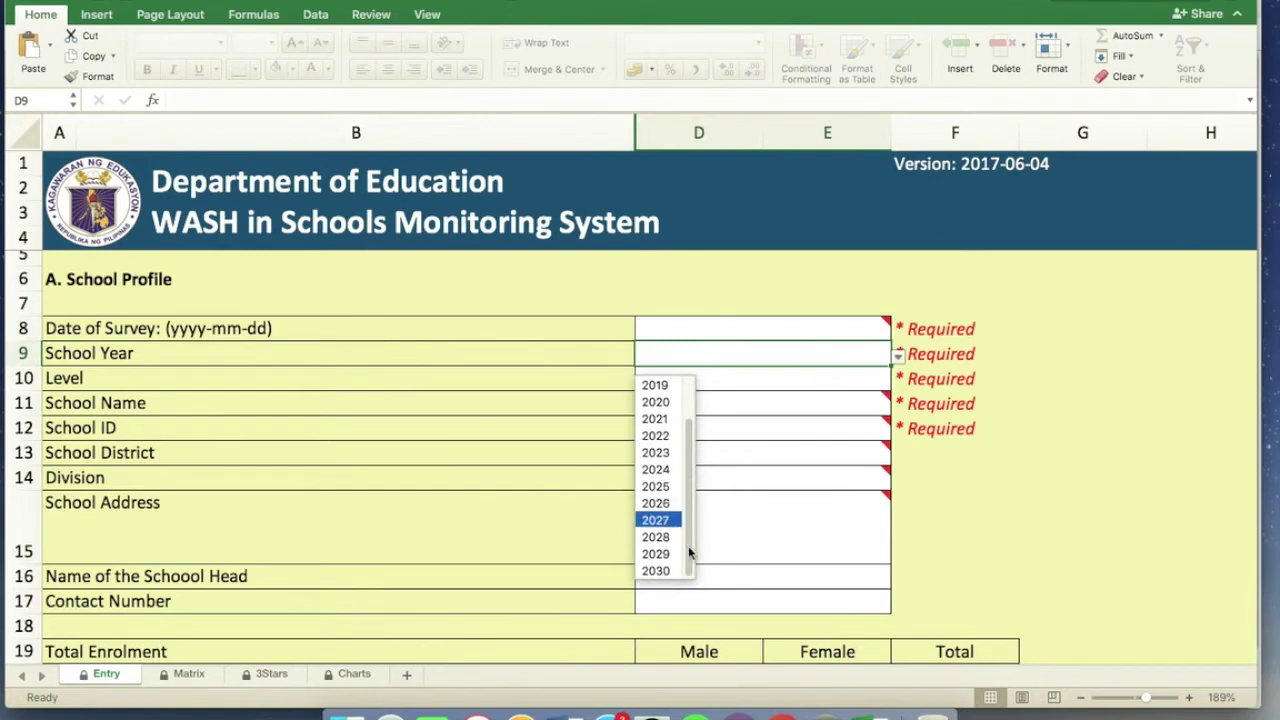
{"action": "left_click", "coordinate": [658, 385]}
{"action": "left_click", "coordinate": [858, 375]}
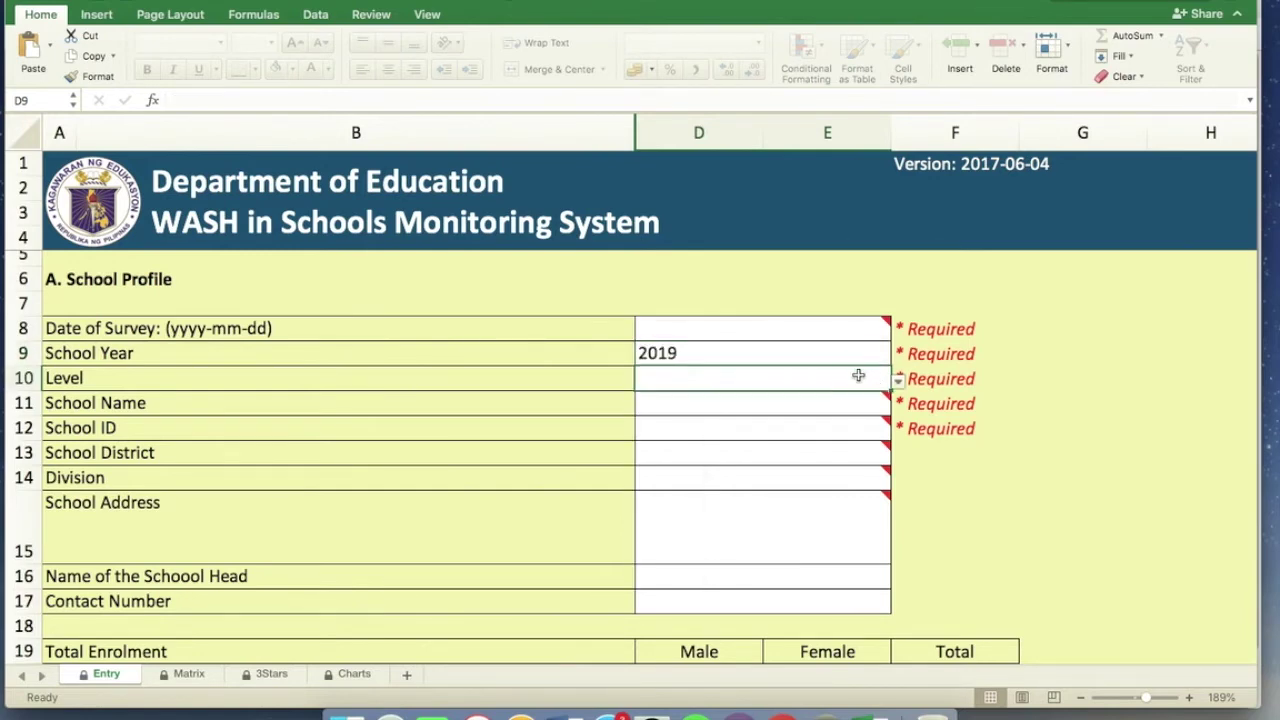
{"action": "left_click", "coordinate": [899, 383]}
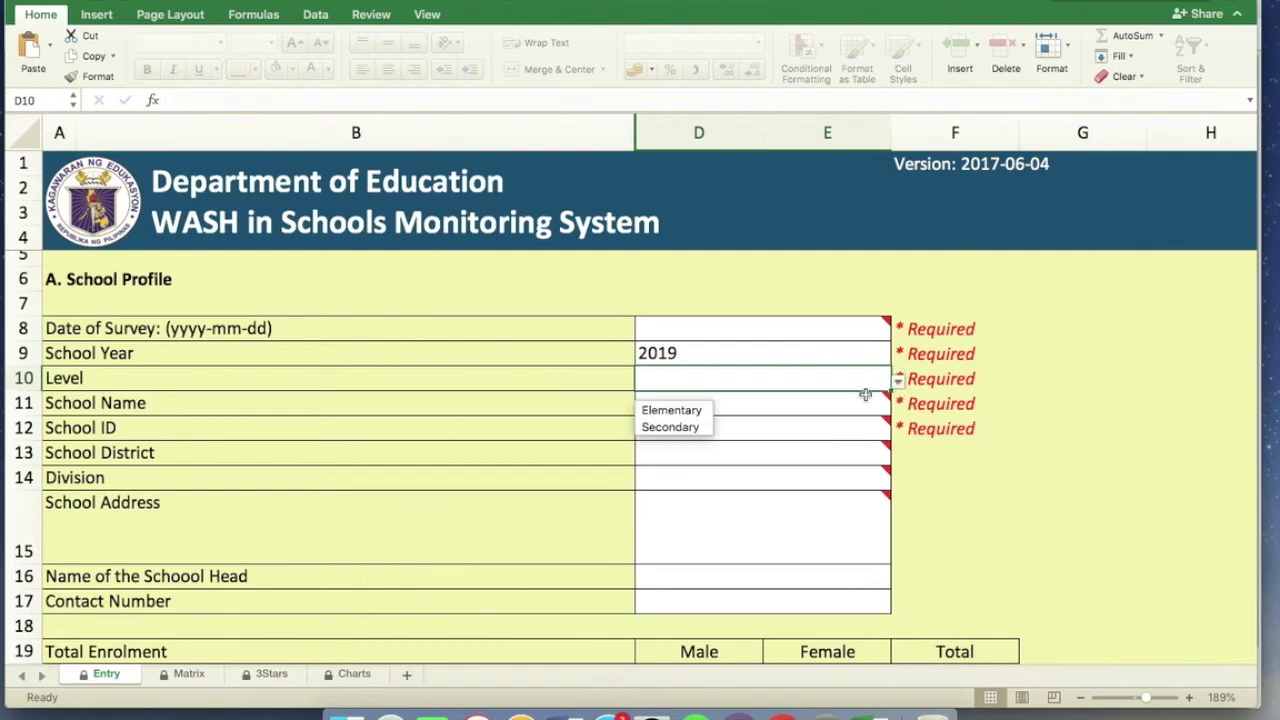
{"action": "left_click", "coordinate": [704, 411]}
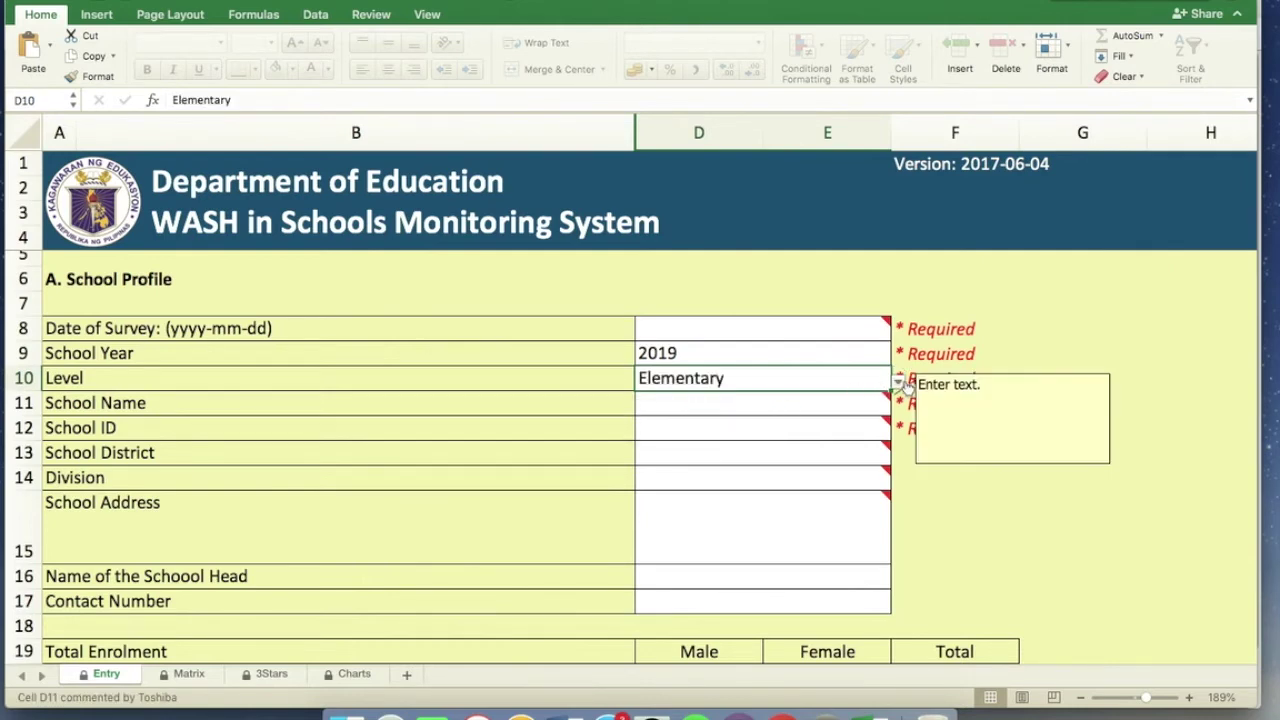
{"action": "left_click", "coordinate": [899, 381]}
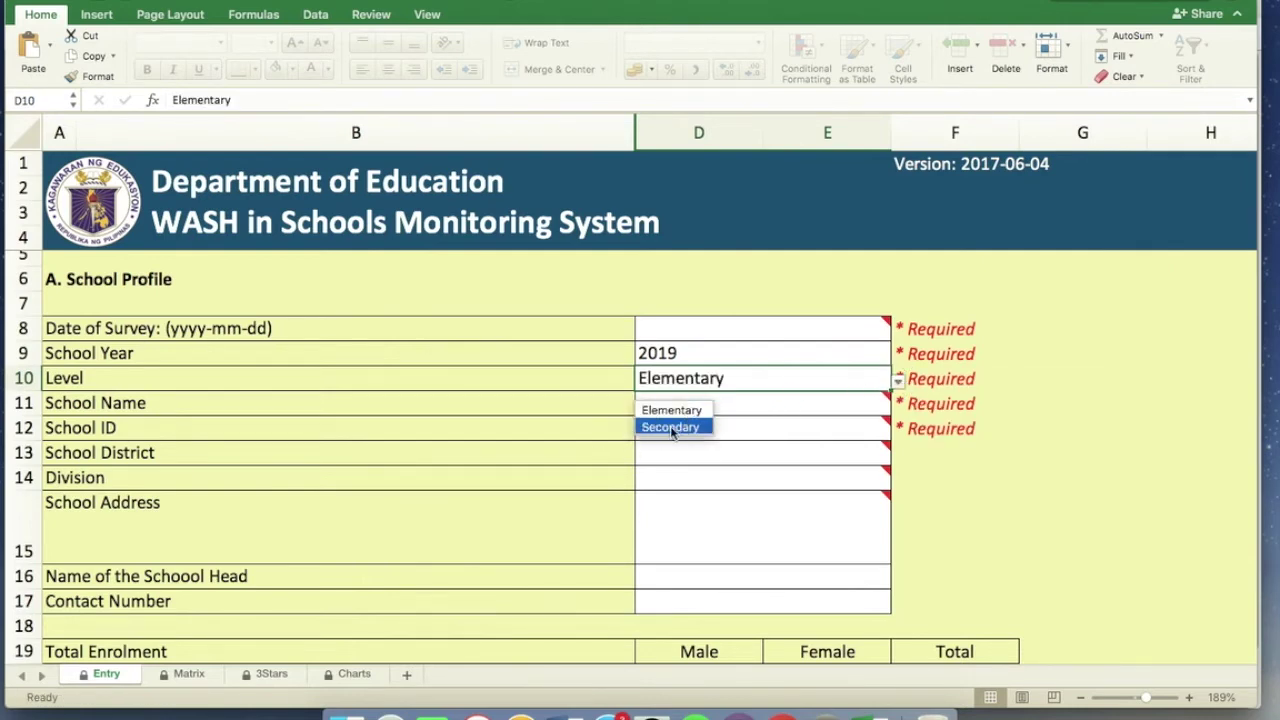
{"action": "left_click", "coordinate": [672, 428]}
Step through School Name, School ID, District and Division, leaving them blank.
{"action": "left_click", "coordinate": [683, 408]}
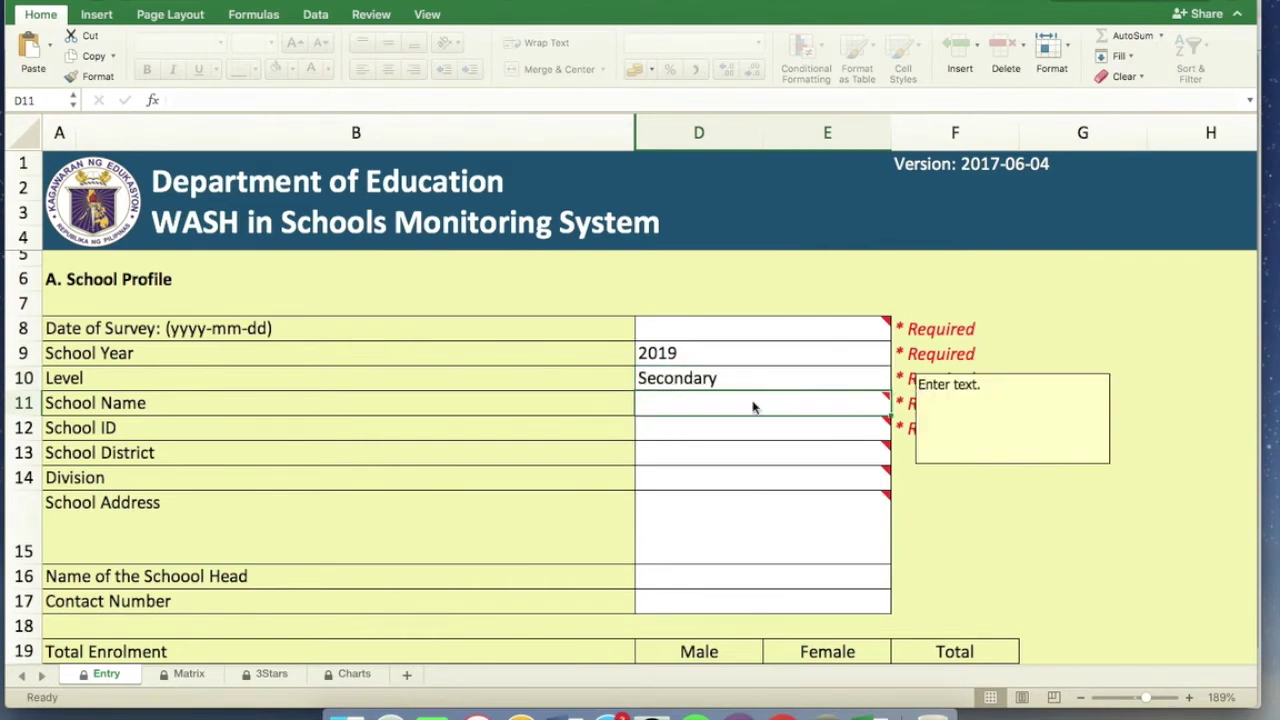
{"action": "double_click", "coordinate": [870, 407]}
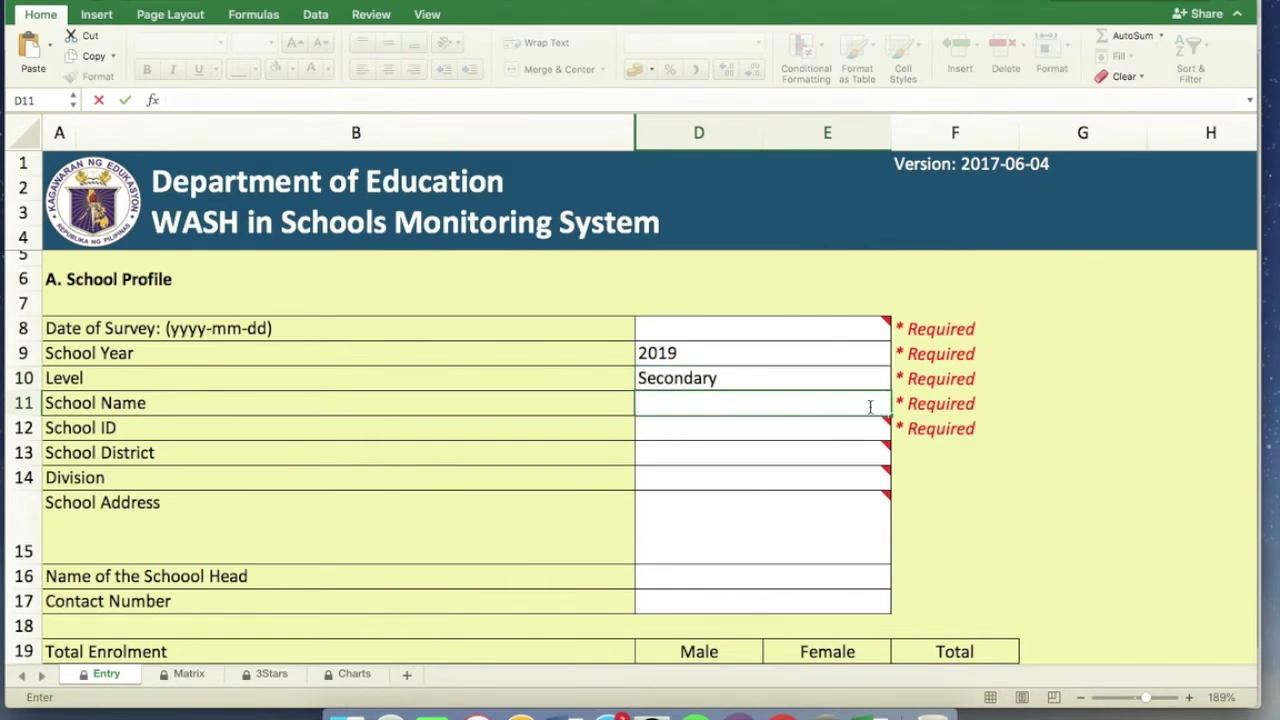
{"action": "left_click", "coordinate": [796, 437]}
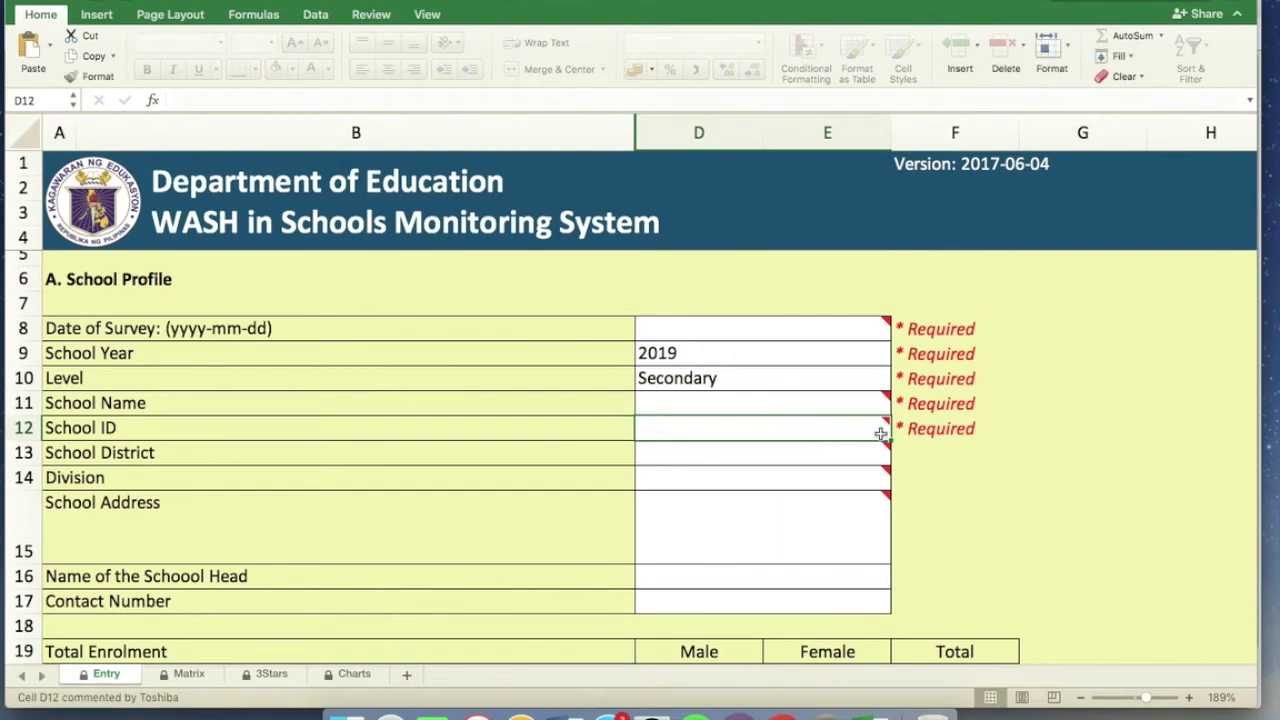
{"action": "mouse_move", "coordinate": [888, 424]}
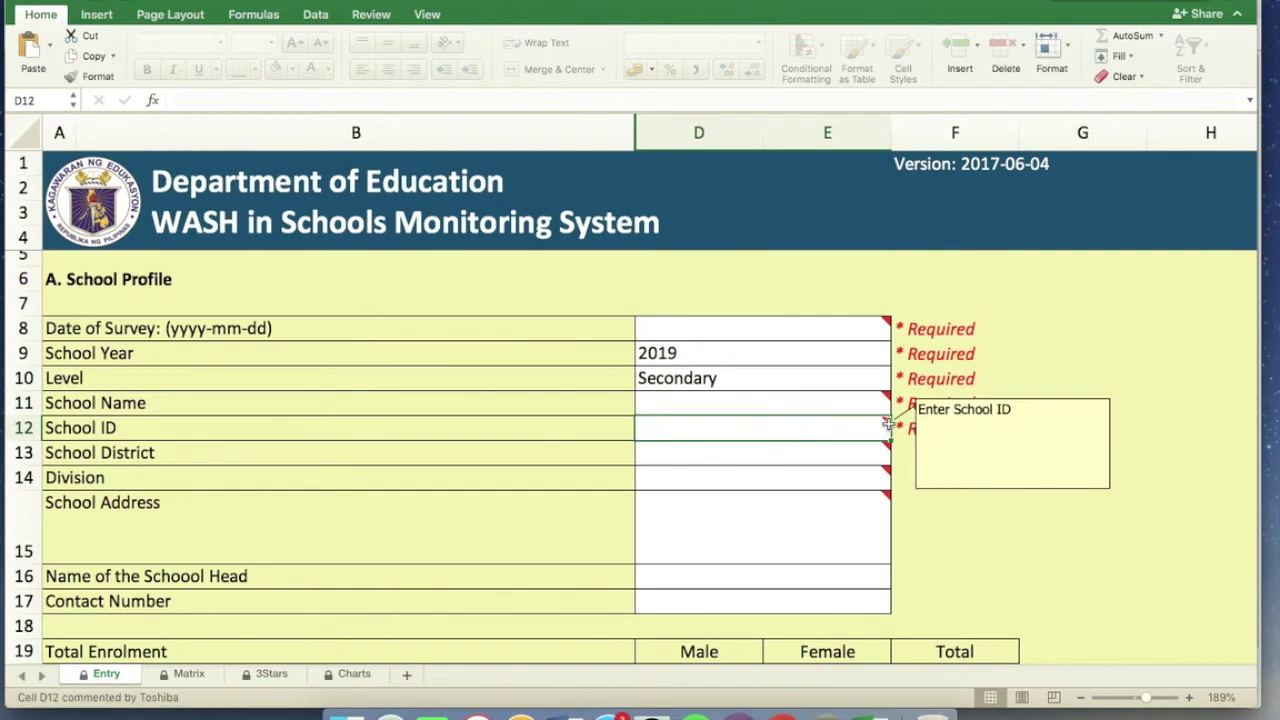
{"action": "left_click", "coordinate": [835, 451]}
{"action": "mouse_move", "coordinate": [888, 445]}
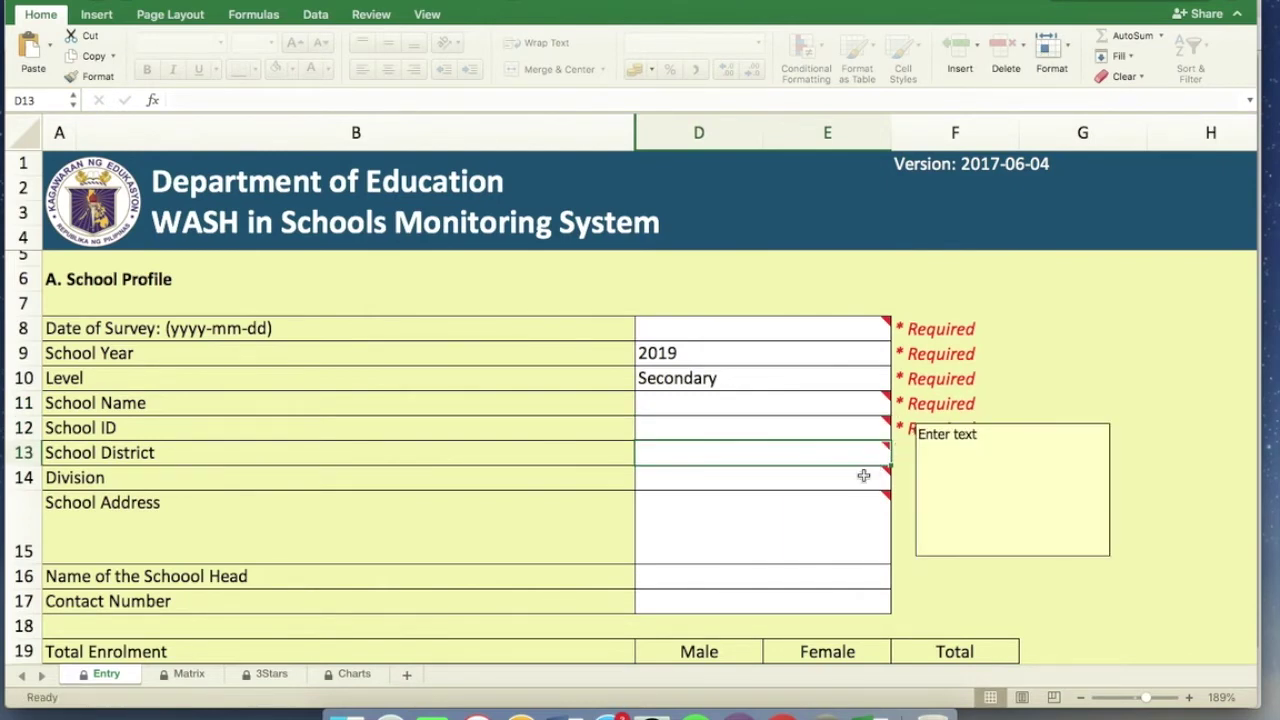
{"action": "left_click", "coordinate": [866, 474]}
In Water Access, answer 'All the time' for drinking water provision and 'Yes' for free water.
{"action": "mouse_move", "coordinate": [883, 470]}
{"action": "scroll", "coordinate": [845, 472], "scroll_direction": "down", "scroll_amount": 5}
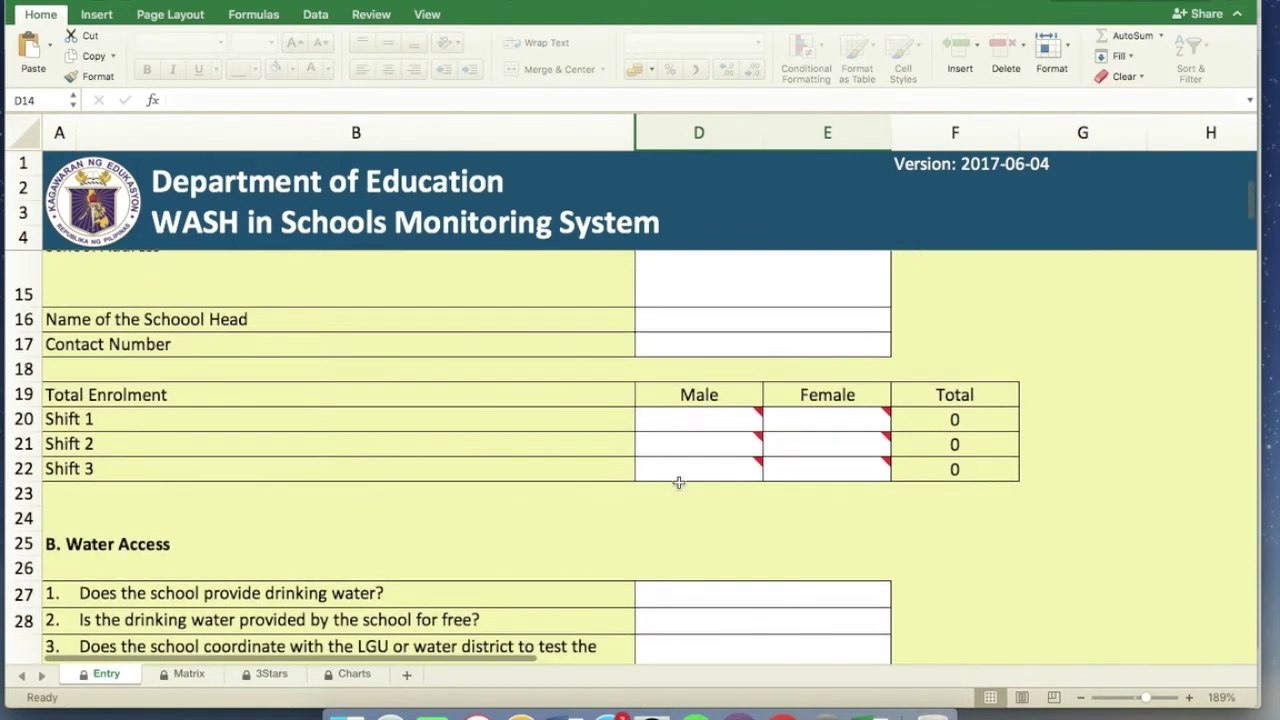
{"action": "left_click", "coordinate": [885, 415]}
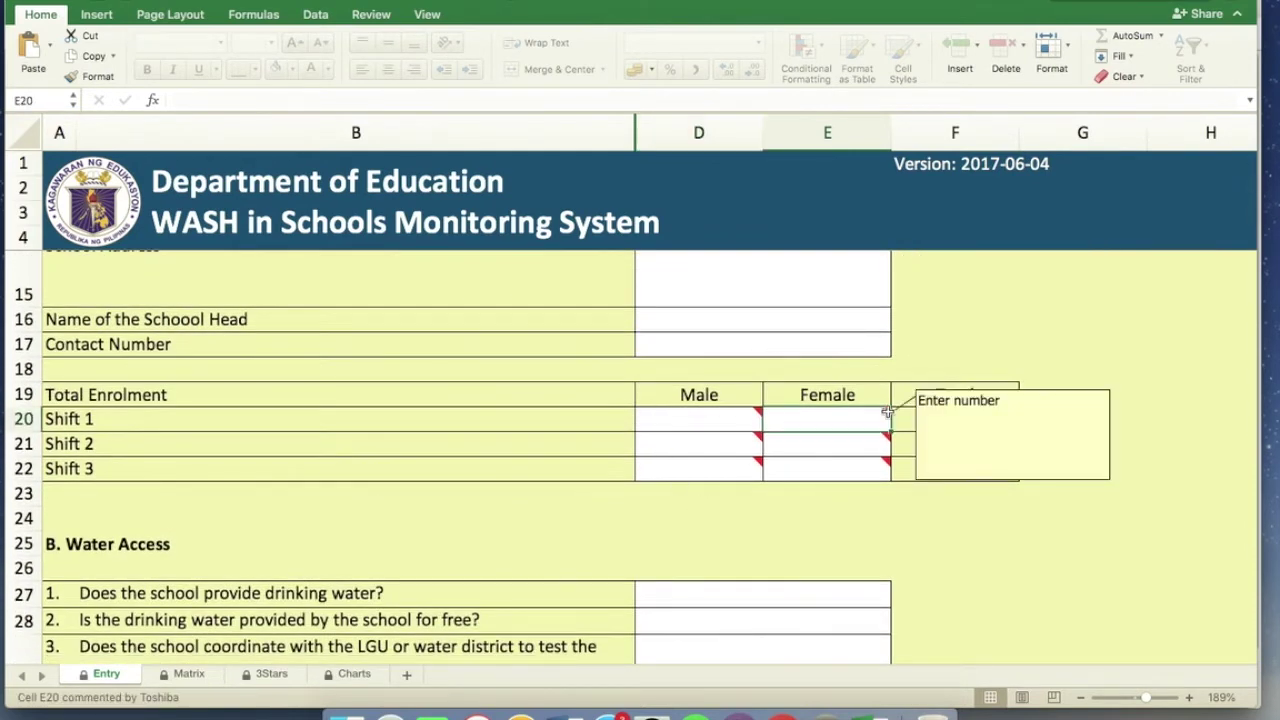
{"action": "scroll", "coordinate": [806, 497], "scroll_direction": "down", "scroll_amount": 4}
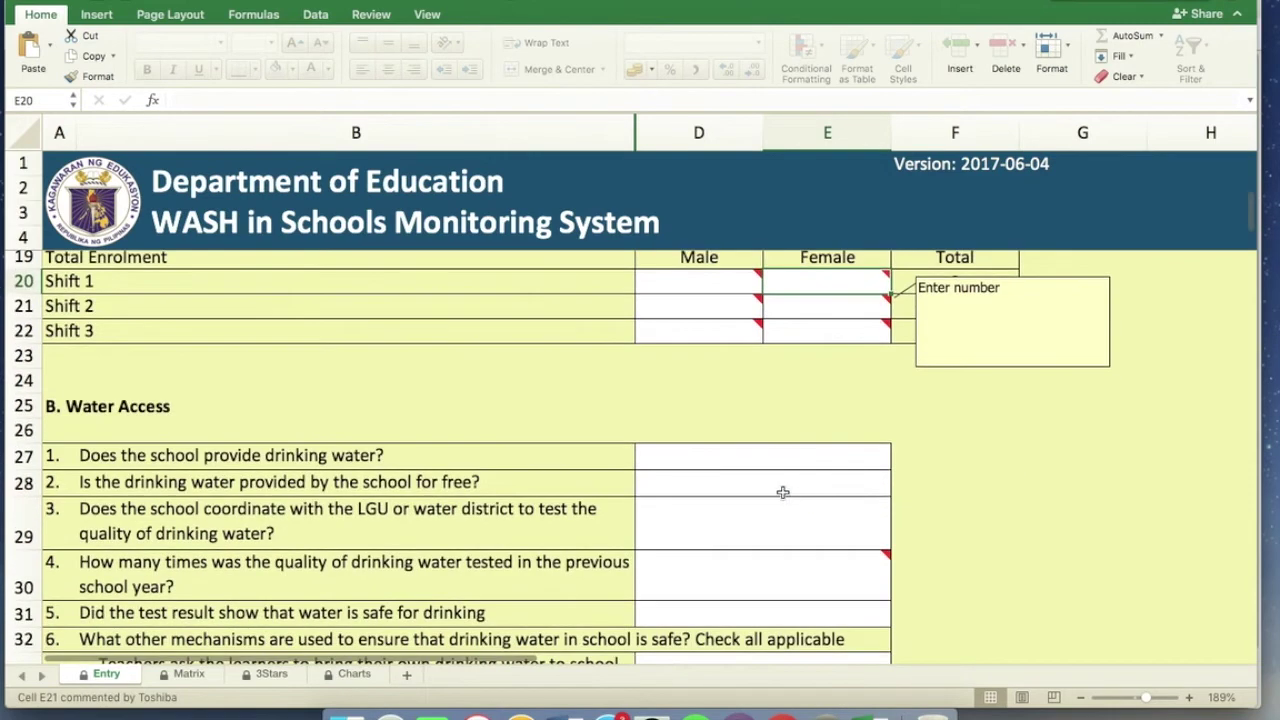
{"action": "left_click", "coordinate": [744, 392]}
{"action": "left_click", "coordinate": [804, 372]}
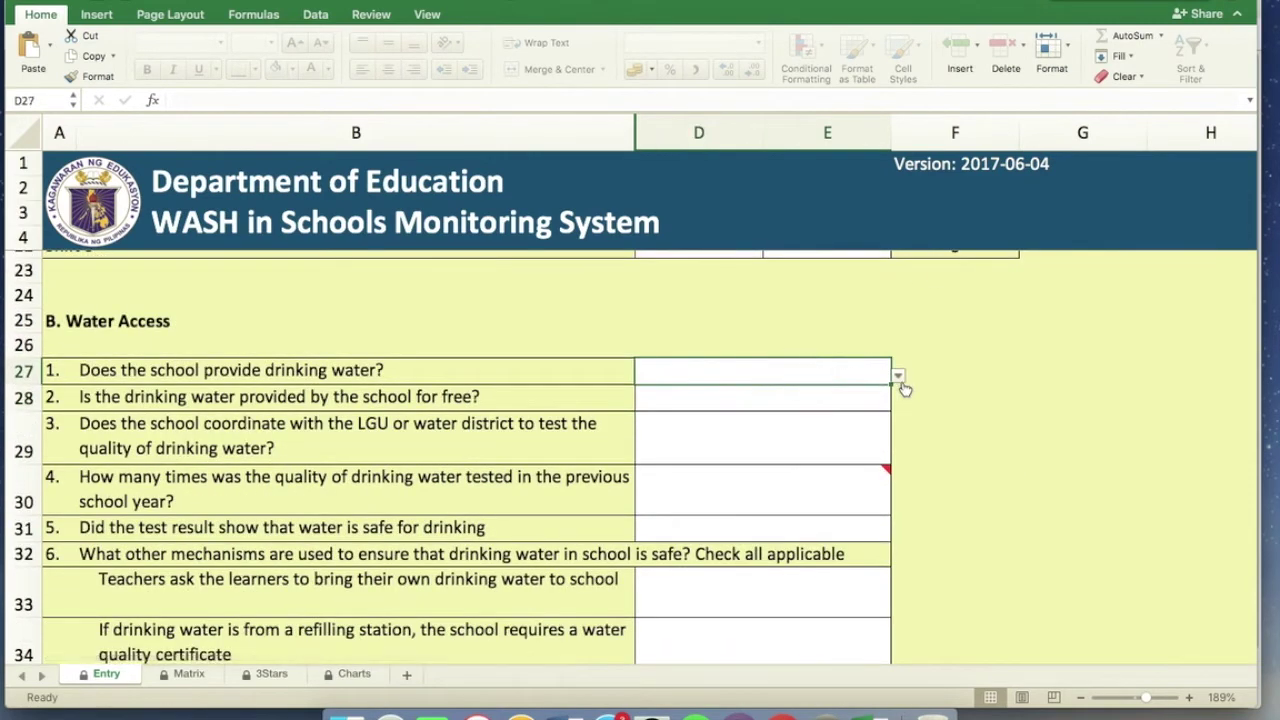
{"action": "left_click", "coordinate": [898, 378]}
{"action": "left_click", "coordinate": [756, 413]}
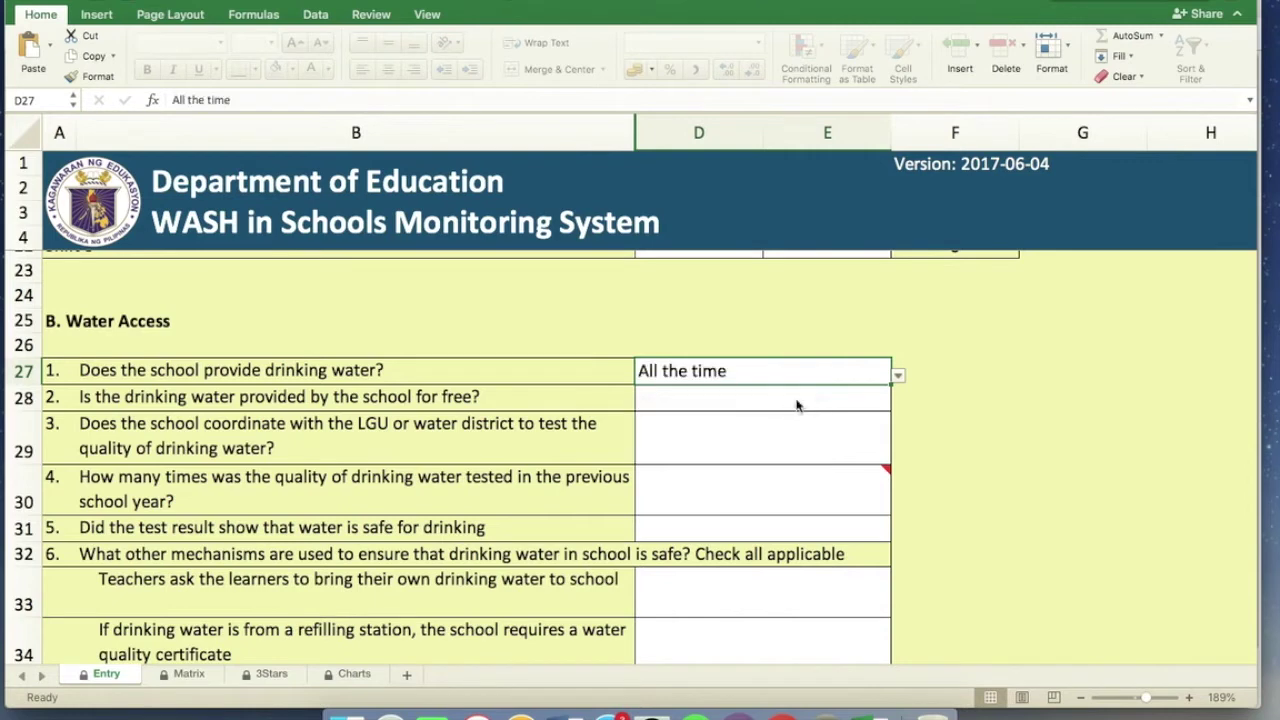
{"action": "left_click", "coordinate": [759, 398]}
{"action": "left_click", "coordinate": [899, 405]}
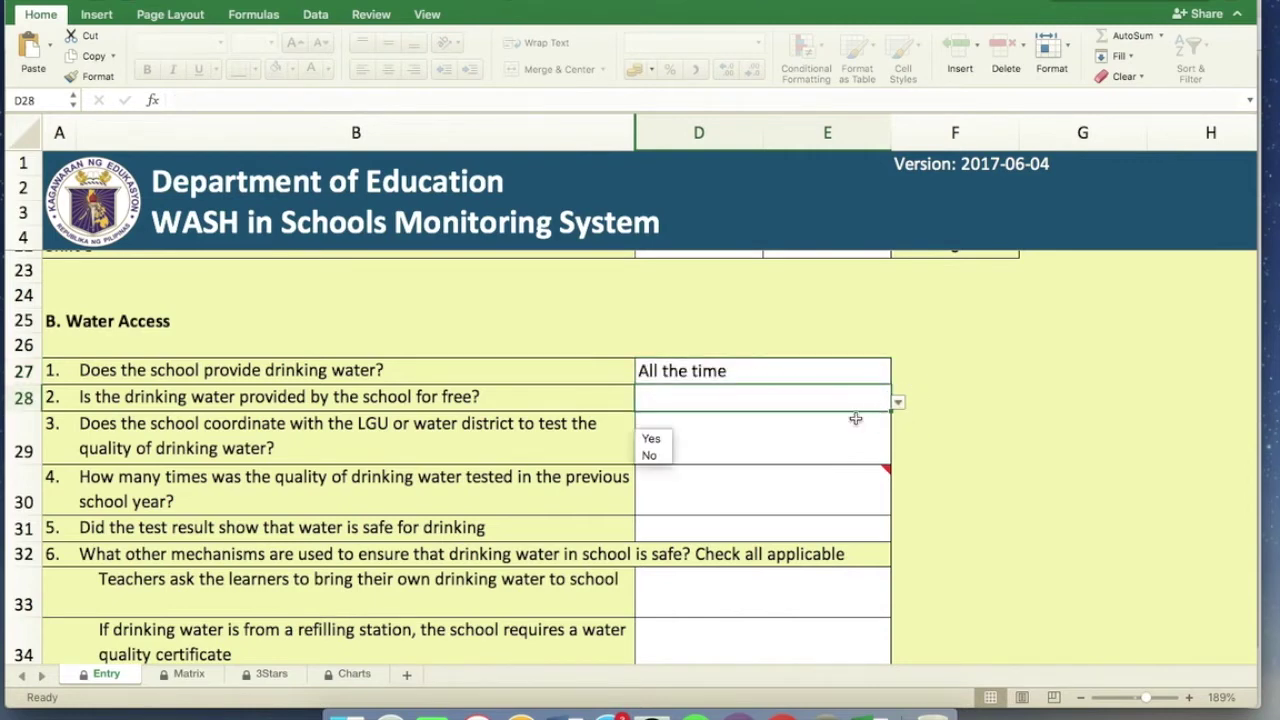
{"action": "left_click", "coordinate": [650, 440]}
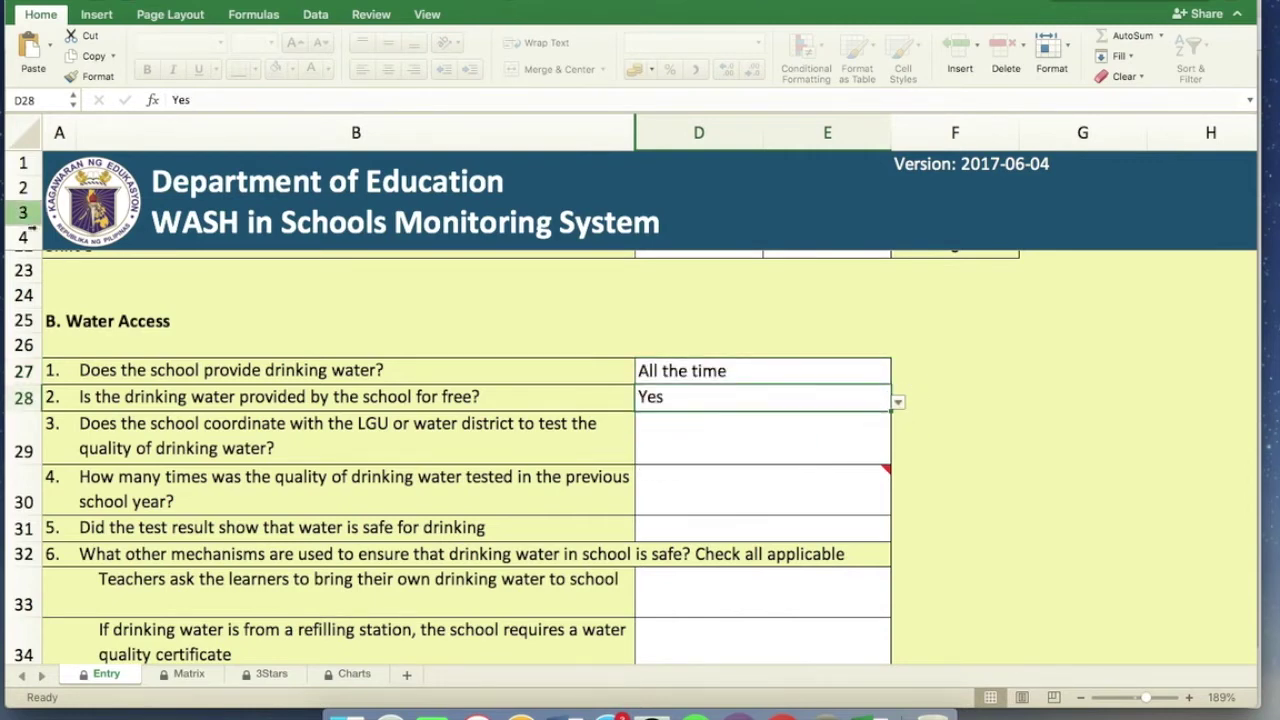
{"action": "left_click", "coordinate": [88, 320]}
{"action": "scroll", "coordinate": [90, 330], "scroll_direction": "down", "scroll_amount": 10}
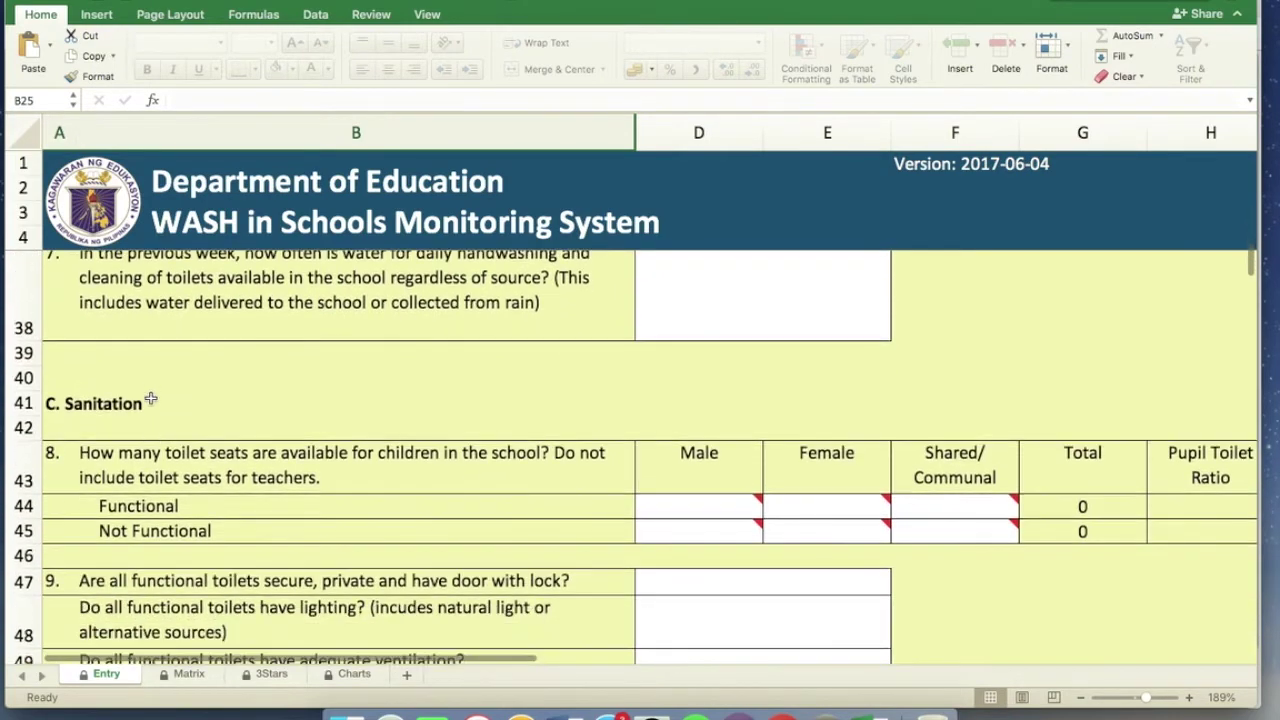
{"action": "left_click", "coordinate": [36, 410]}
{"action": "scroll", "coordinate": [110, 470], "scroll_direction": "down", "scroll_amount": 10}
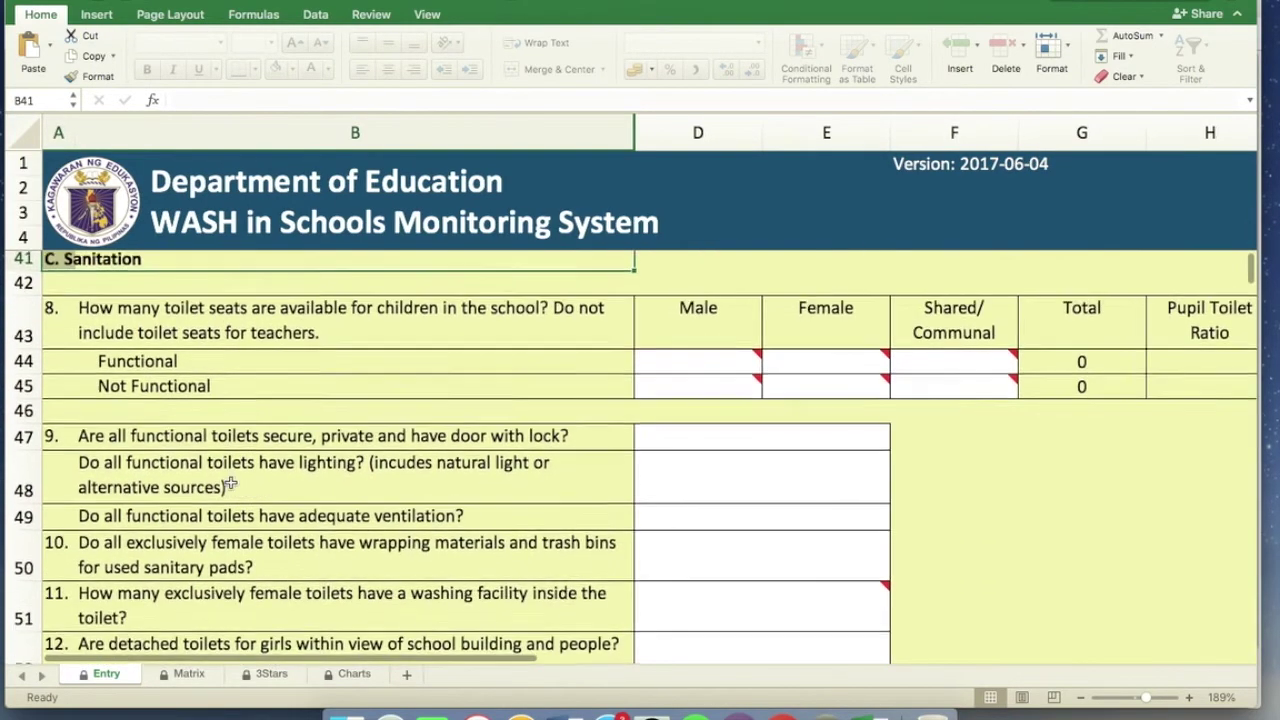
{"action": "scroll", "coordinate": [168, 537], "scroll_direction": "down", "scroll_amount": 12}
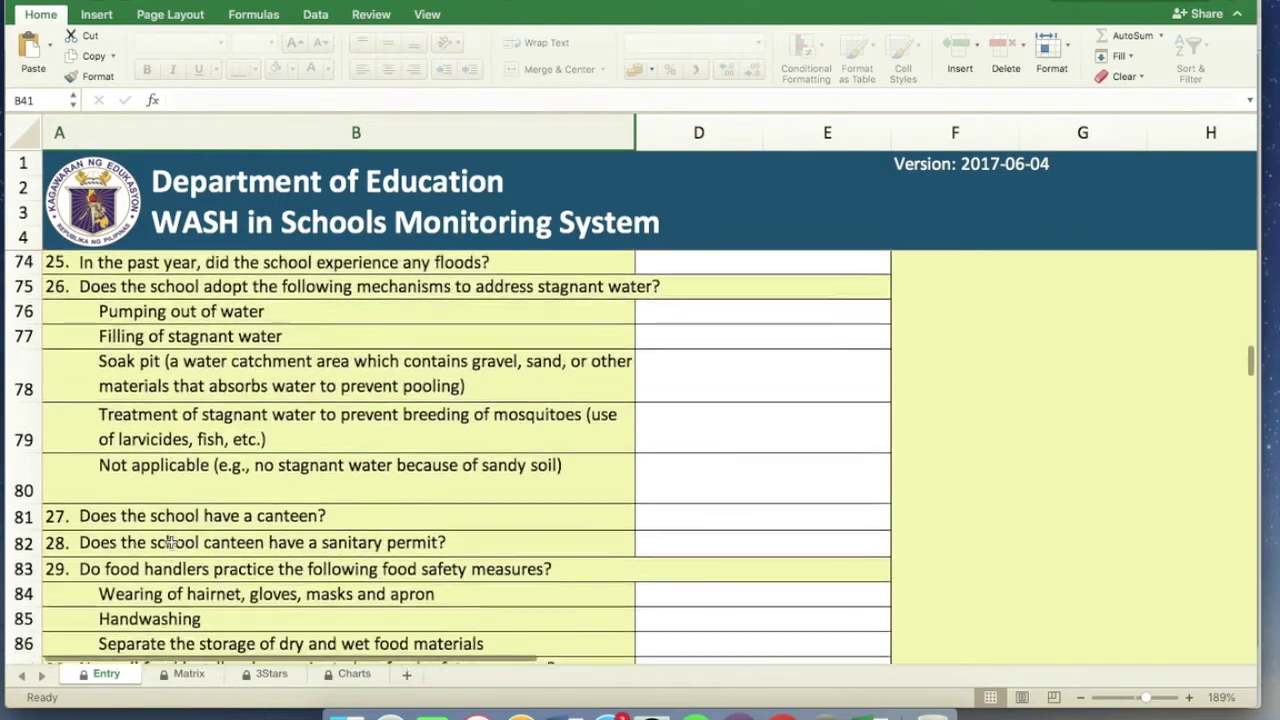
{"action": "scroll", "coordinate": [175, 545], "scroll_direction": "down", "scroll_amount": 3}
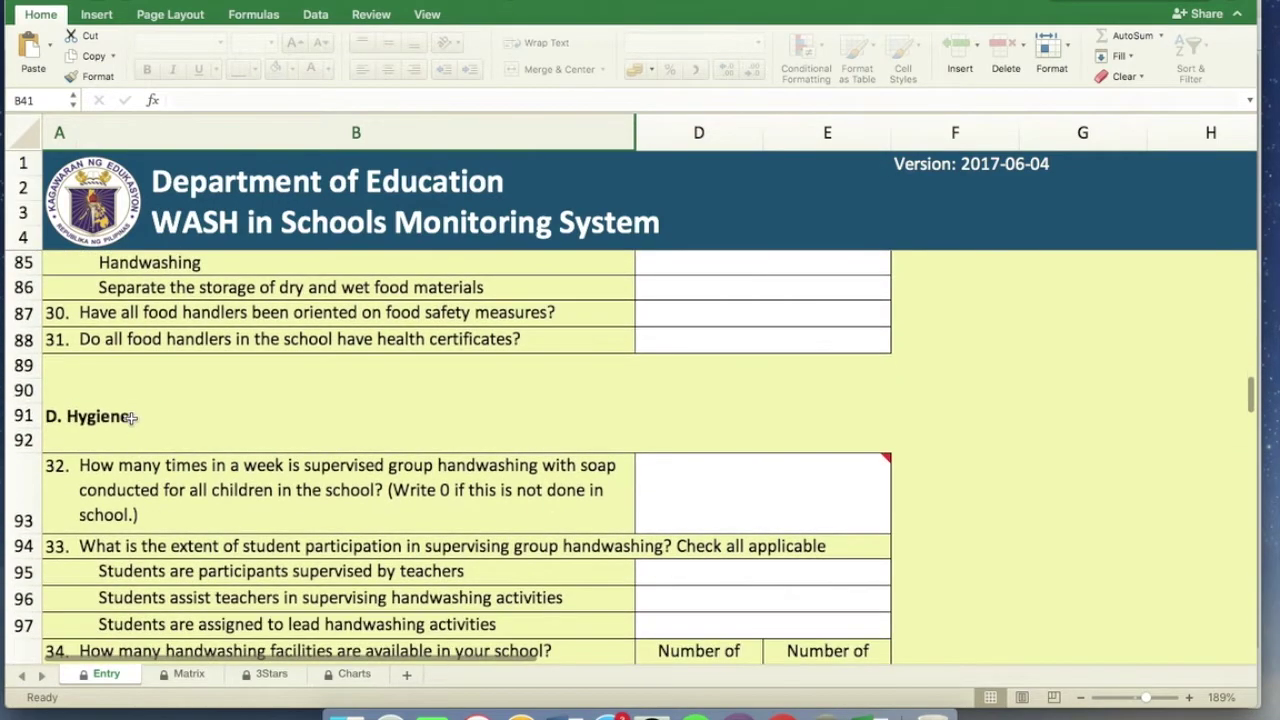
{"action": "left_click", "coordinate": [86, 414]}
{"action": "scroll", "coordinate": [90, 438], "scroll_direction": "down", "scroll_amount": 8}
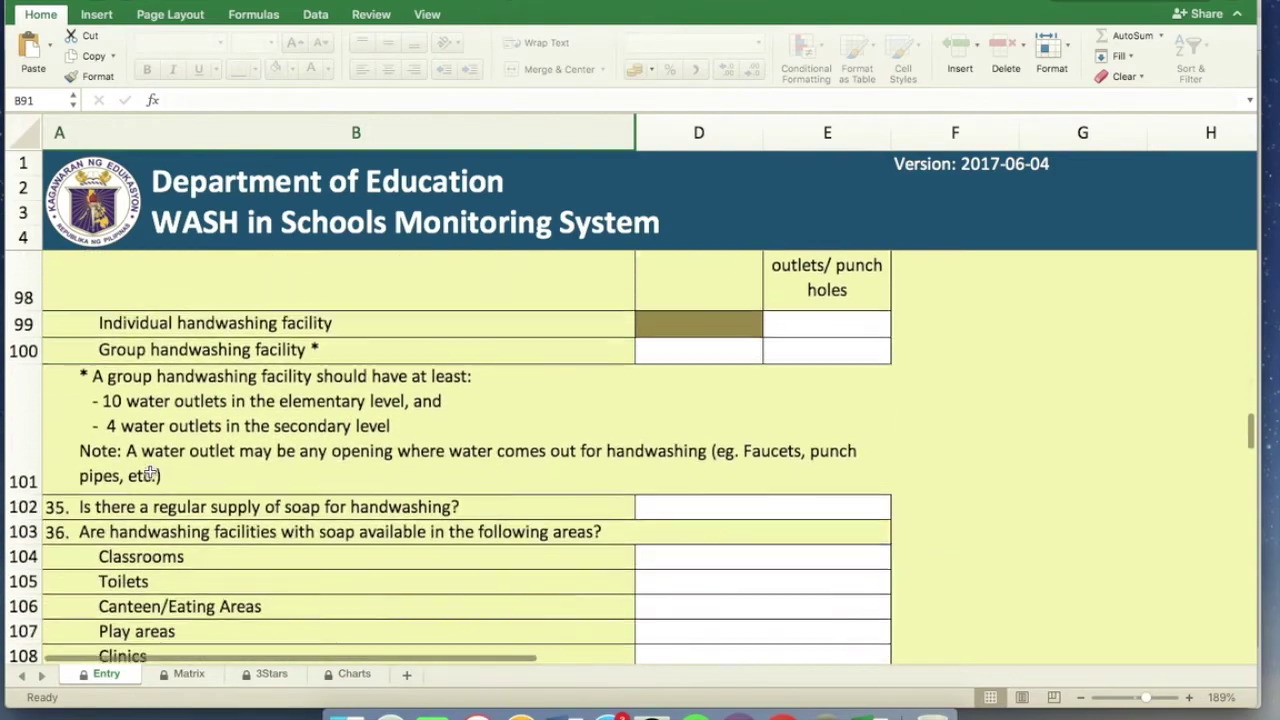
{"action": "scroll", "coordinate": [135, 487], "scroll_direction": "down", "scroll_amount": 10}
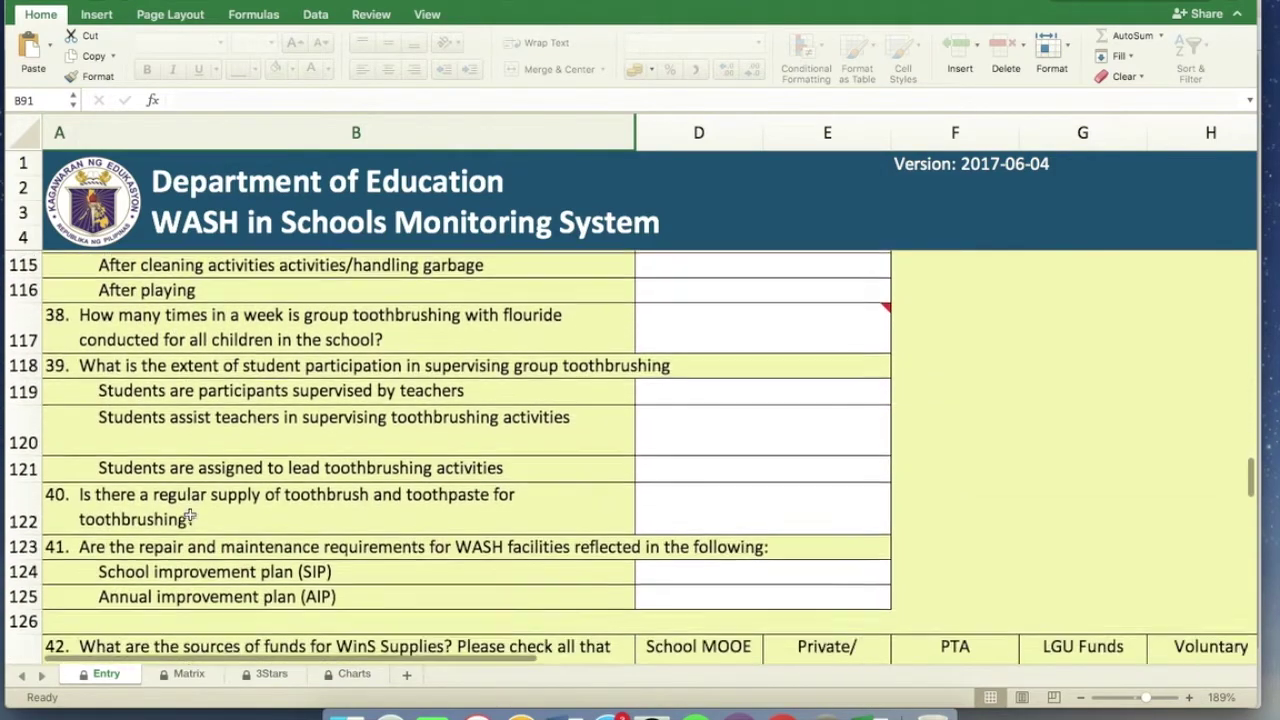
{"action": "scroll", "coordinate": [189, 515], "scroll_direction": "down", "scroll_amount": 10}
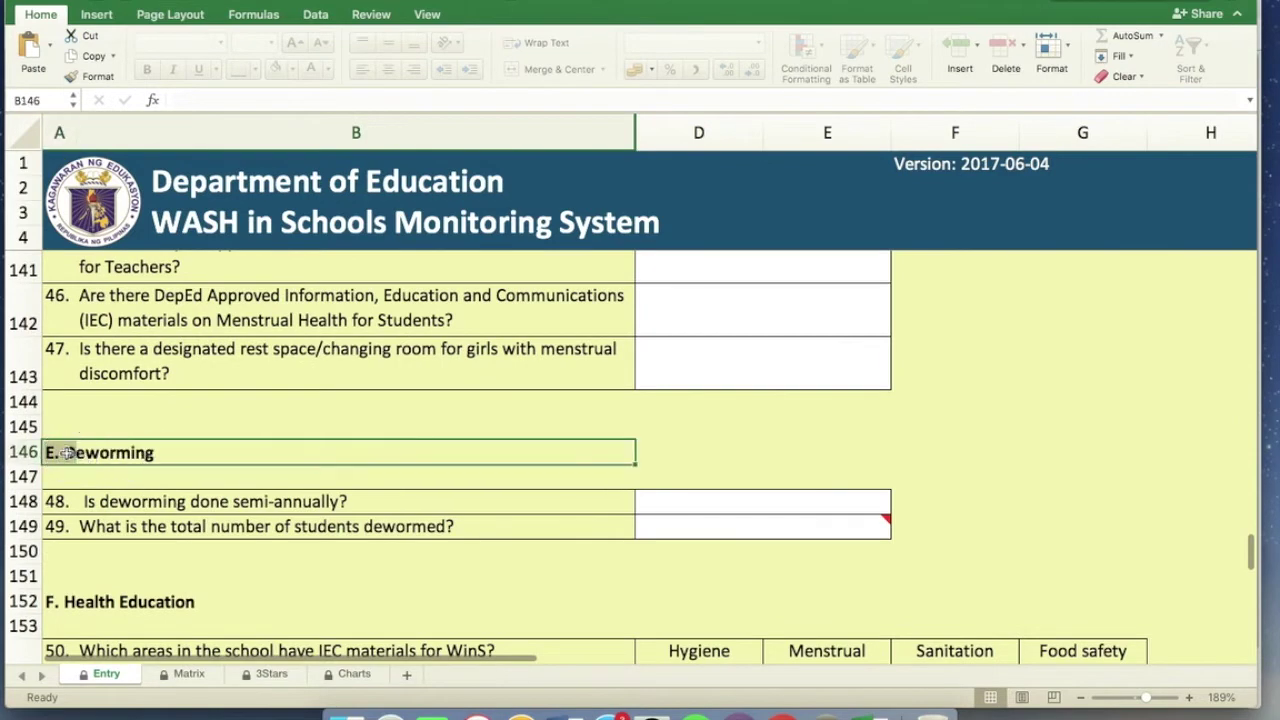
{"action": "scroll", "coordinate": [66, 453], "scroll_direction": "down", "scroll_amount": 4}
{"action": "left_click", "coordinate": [63, 427]}
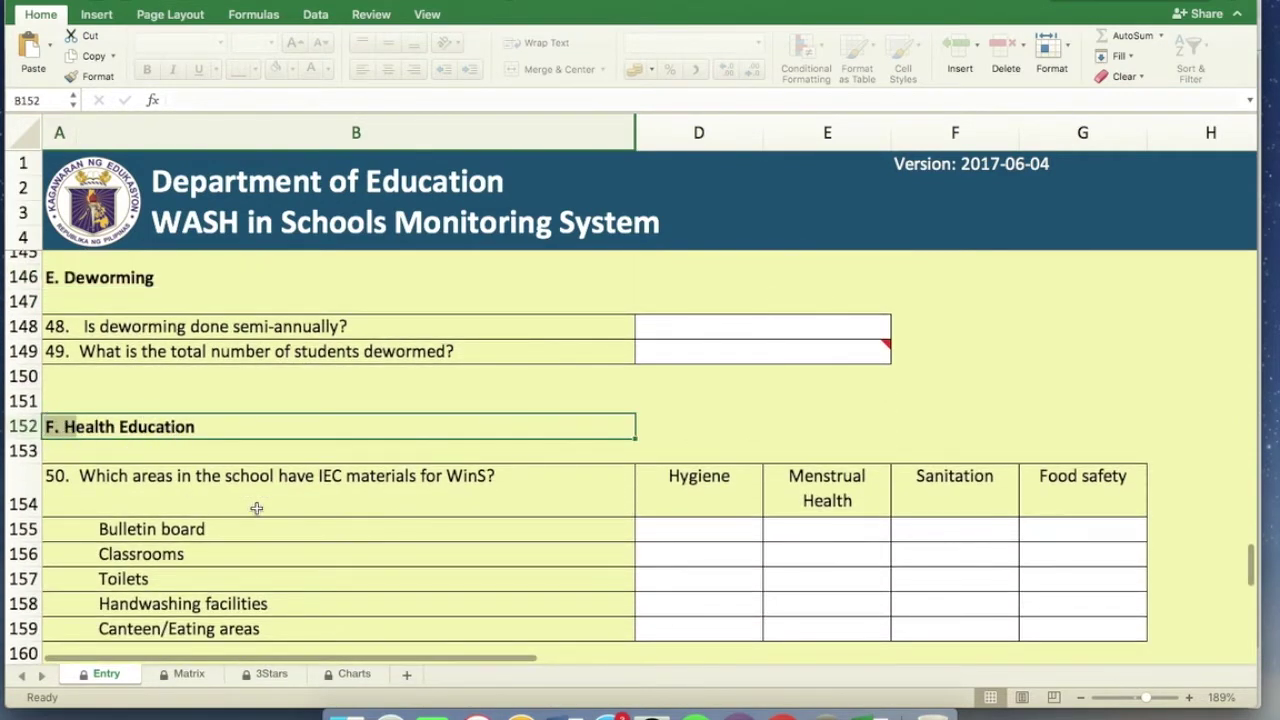
{"action": "scroll", "coordinate": [256, 509], "scroll_direction": "down", "scroll_amount": 4}
{"action": "left_click", "coordinate": [723, 345]}
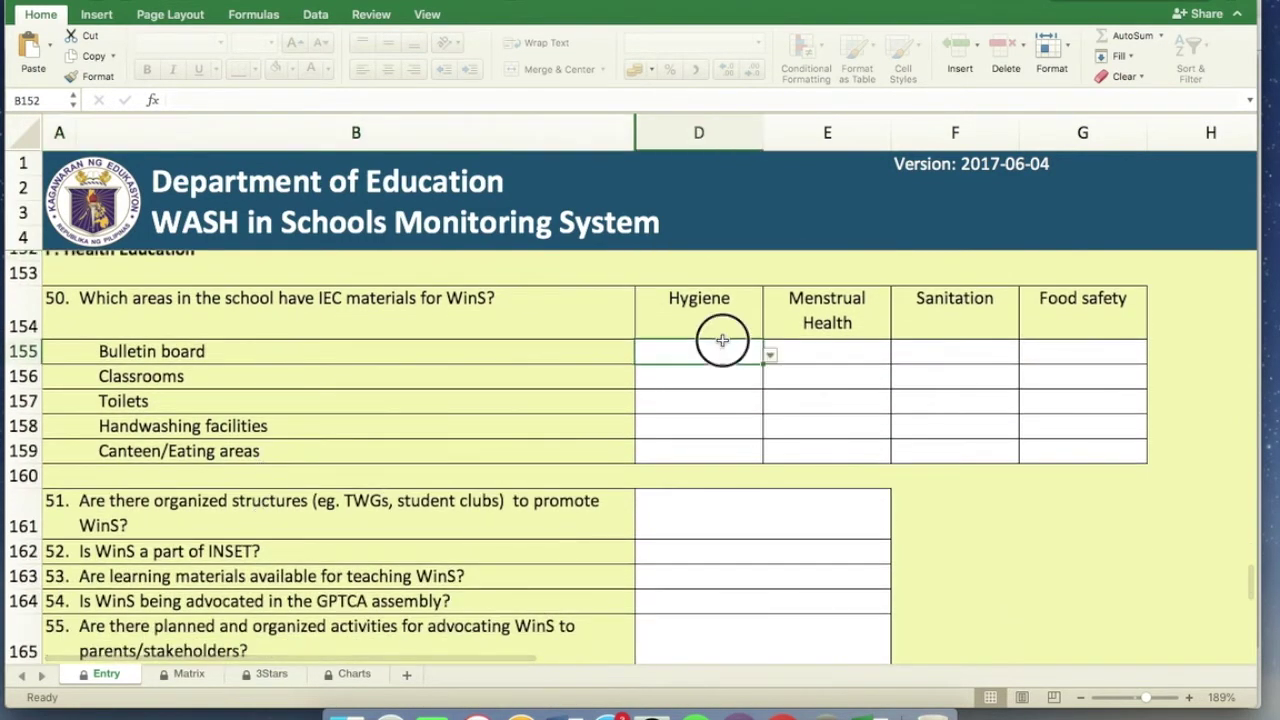
{"action": "left_click", "coordinate": [769, 355]}
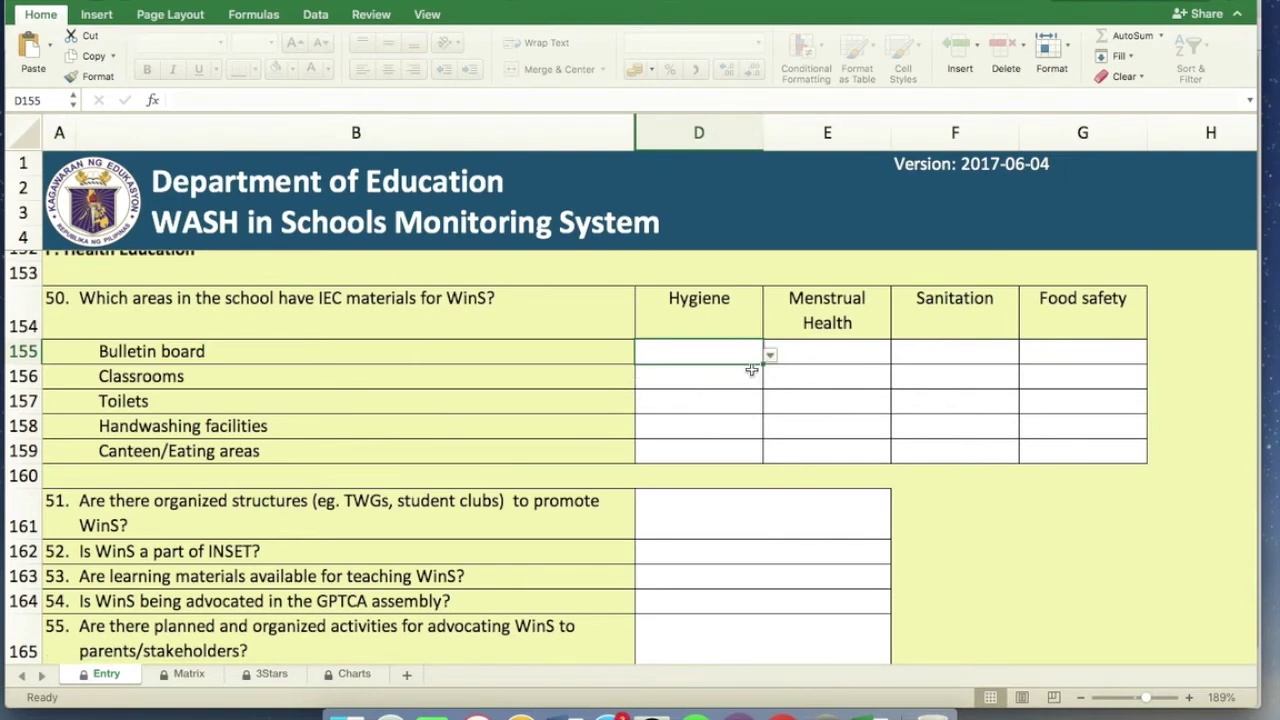
{"action": "scroll", "coordinate": [474, 478], "scroll_direction": "down", "scroll_amount": 2}
{"action": "left_click_drag", "start_coordinate": [180, 327], "coordinate": [171, 414]}
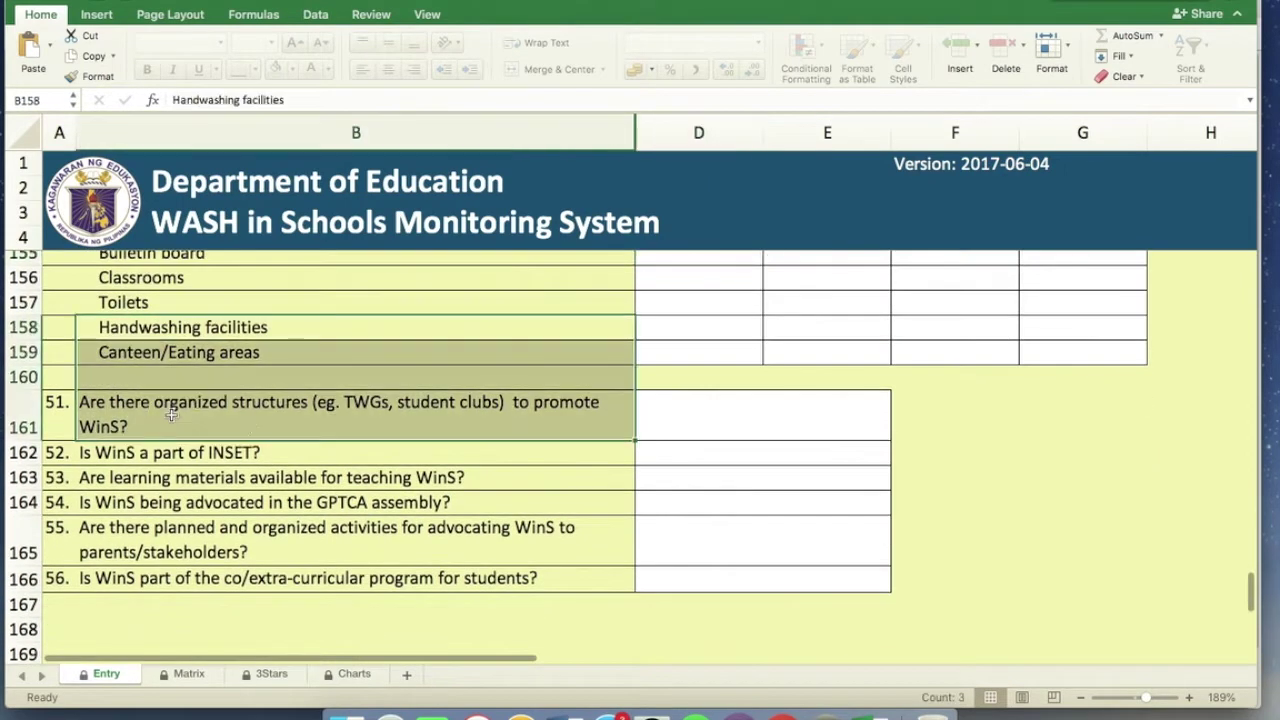
{"action": "left_click", "coordinate": [740, 481]}
{"action": "scroll", "coordinate": [254, 534], "scroll_direction": "down", "scroll_amount": 3}
{"action": "scroll", "coordinate": [254, 534], "scroll_direction": "up", "scroll_amount": 1}
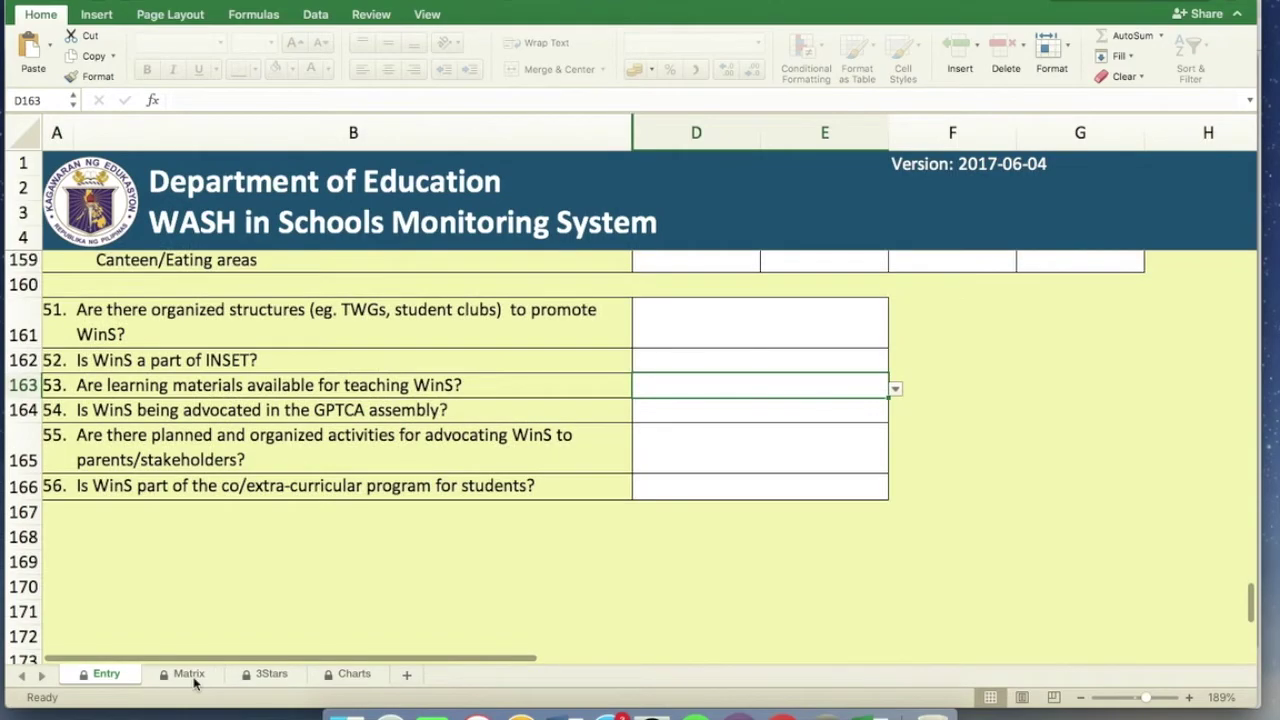
{"action": "scroll", "coordinate": [150, 680], "scroll_direction": "up", "scroll_amount": 2}
{"action": "scroll", "coordinate": [264, 553], "scroll_direction": "up", "scroll_amount": 20}
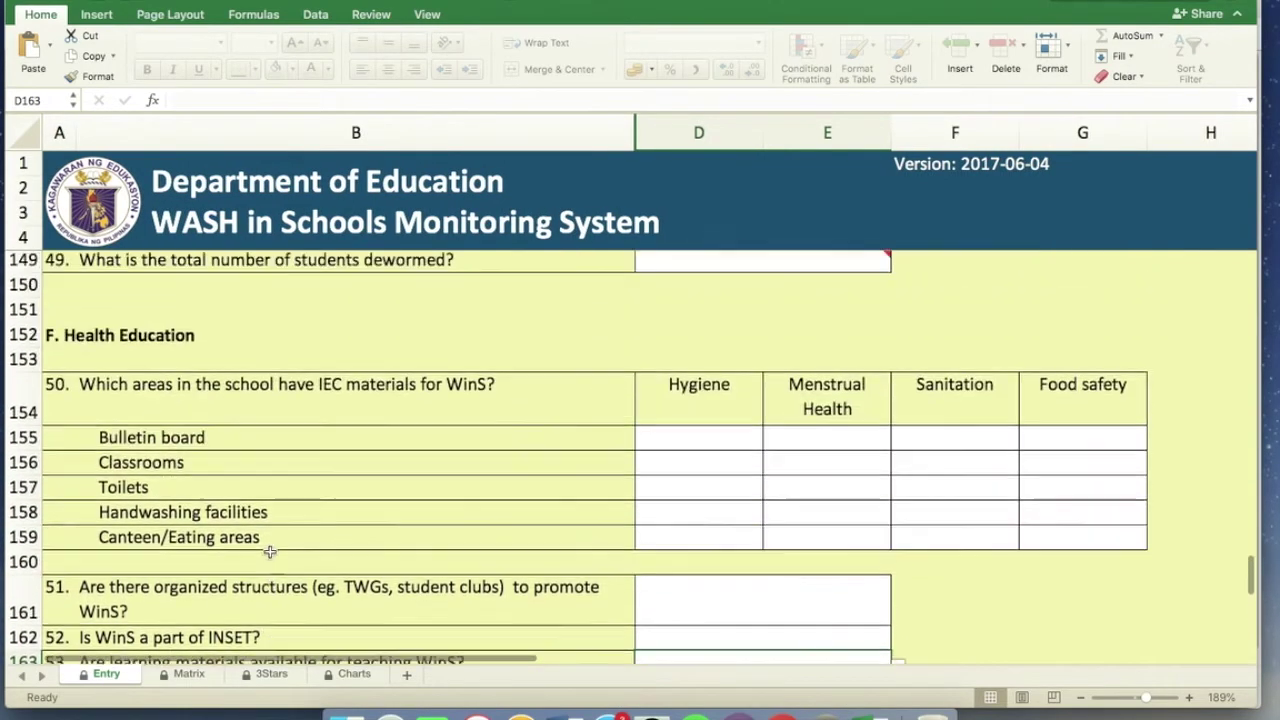
{"action": "scroll", "coordinate": [293, 535], "scroll_direction": "up", "scroll_amount": 2}
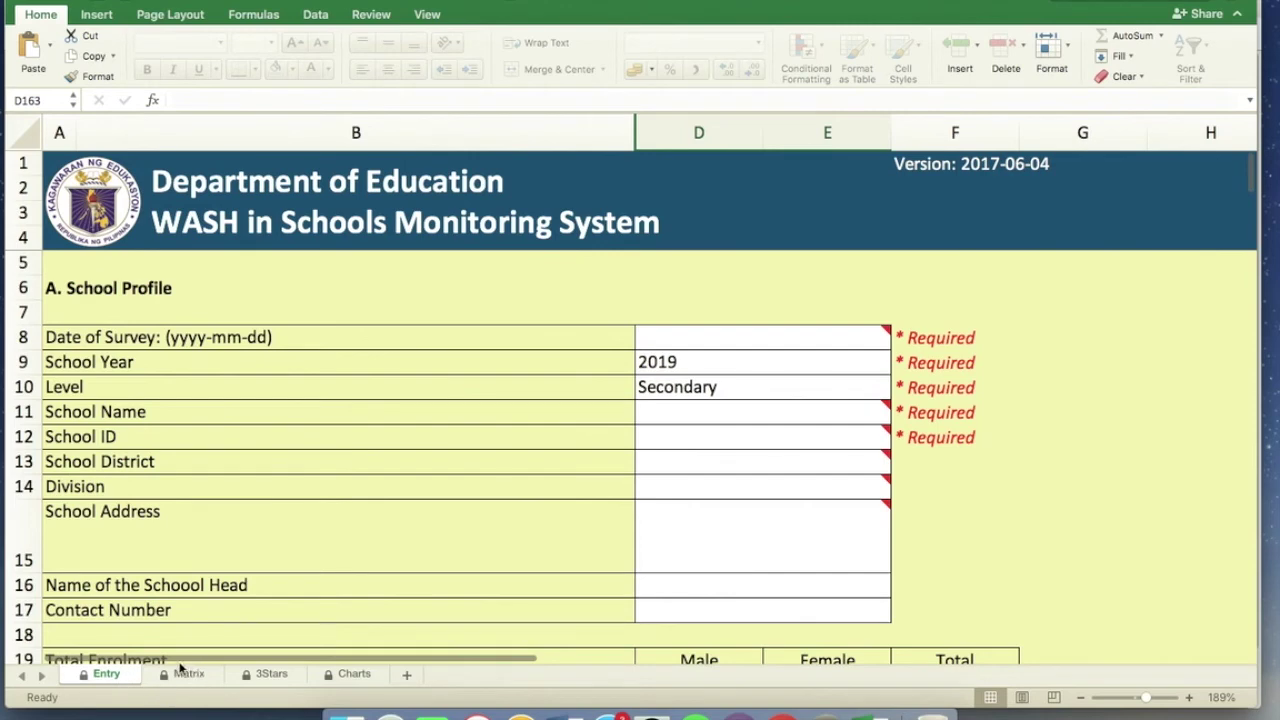
{"action": "left_click", "coordinate": [190, 675]}
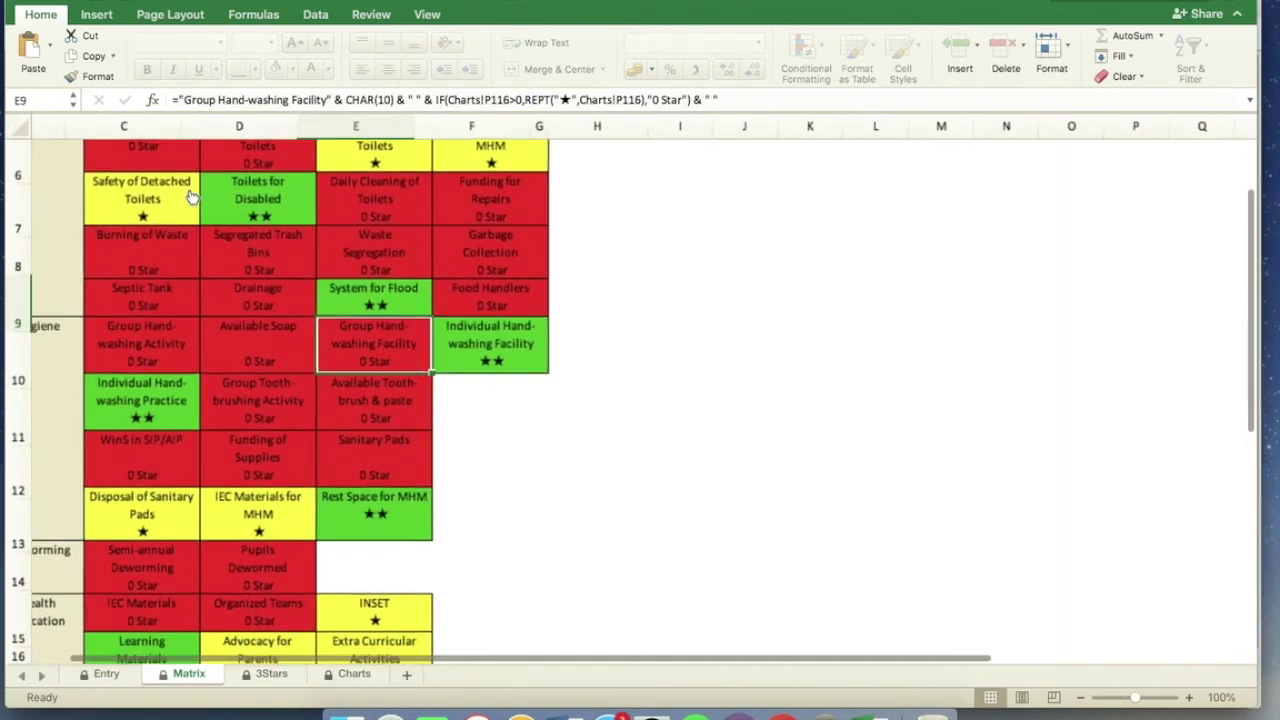
Review the Matrix grid's Water, Sanitation, Hygiene, Deworming and Health Education categories.
{"action": "scroll", "coordinate": [200, 215], "scroll_direction": "up", "scroll_amount": 4}
{"action": "scroll", "coordinate": [190, 258], "scroll_direction": "up", "scroll_amount": 3}
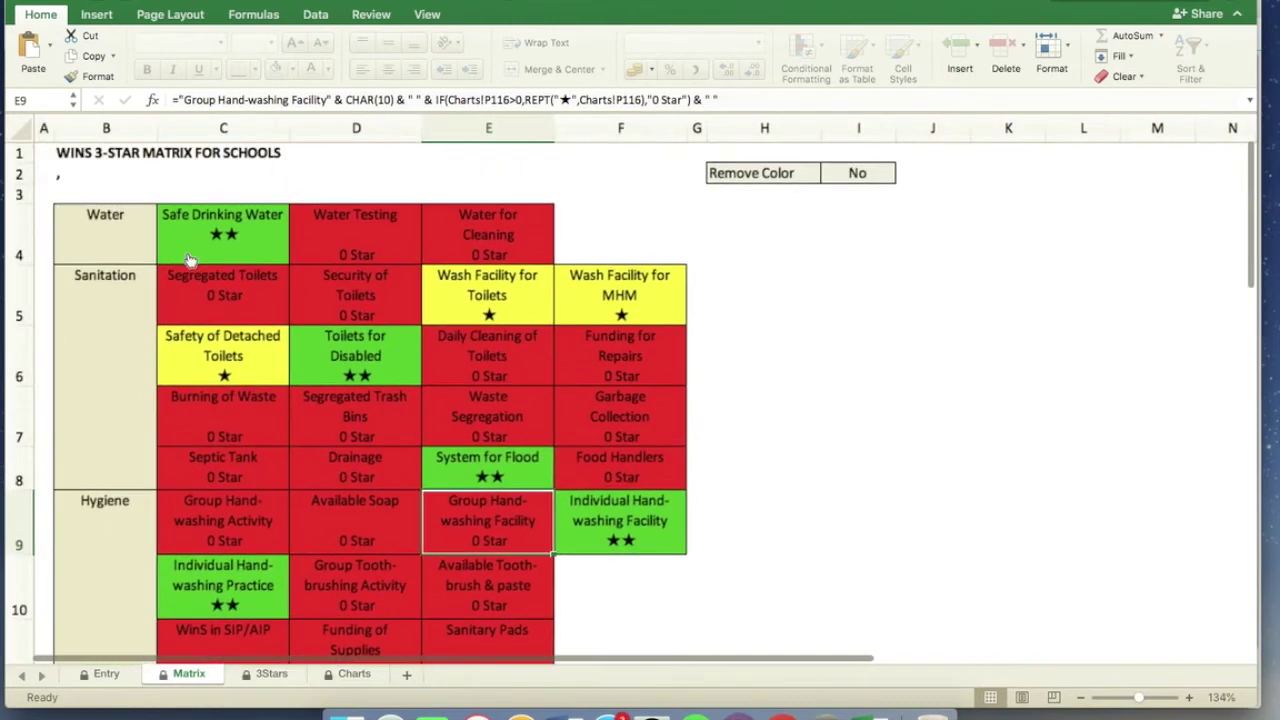
{"action": "left_click", "coordinate": [110, 233]}
{"action": "left_click", "coordinate": [112, 311]}
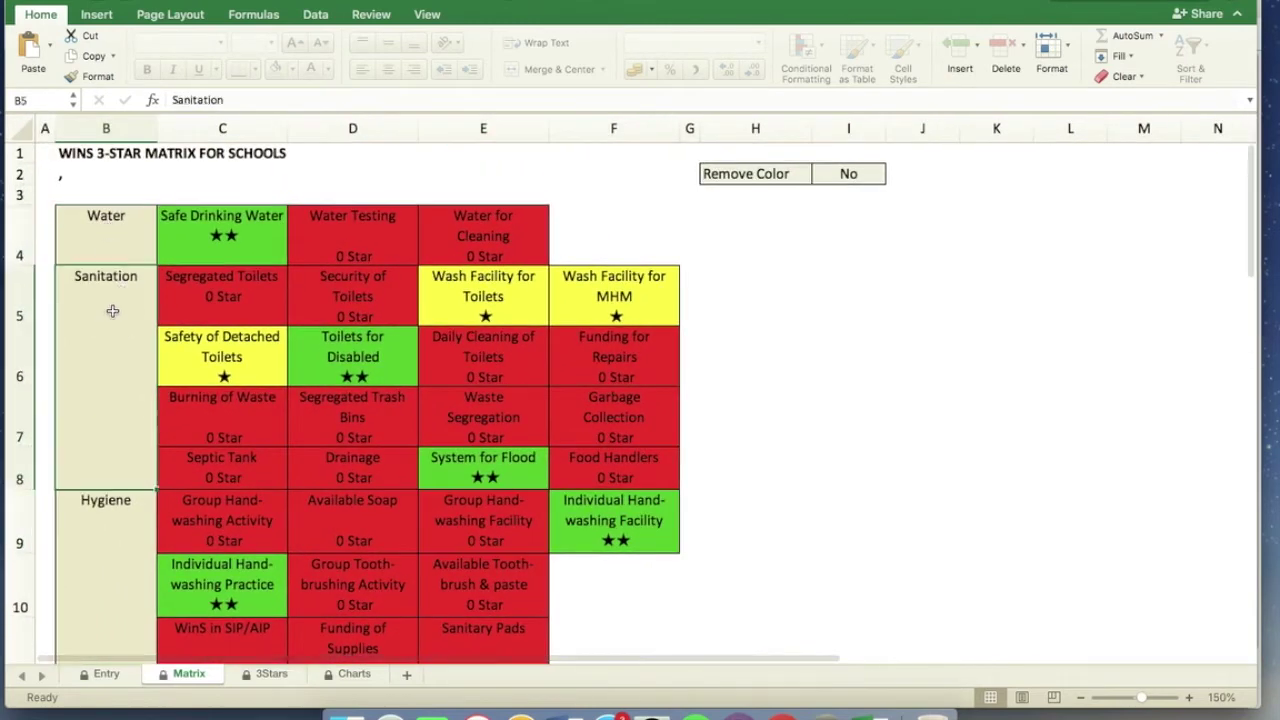
{"action": "scroll", "coordinate": [116, 378], "scroll_direction": "down", "scroll_amount": 3}
{"action": "left_click", "coordinate": [104, 400]}
{"action": "scroll", "coordinate": [100, 460], "scroll_direction": "down", "scroll_amount": 5}
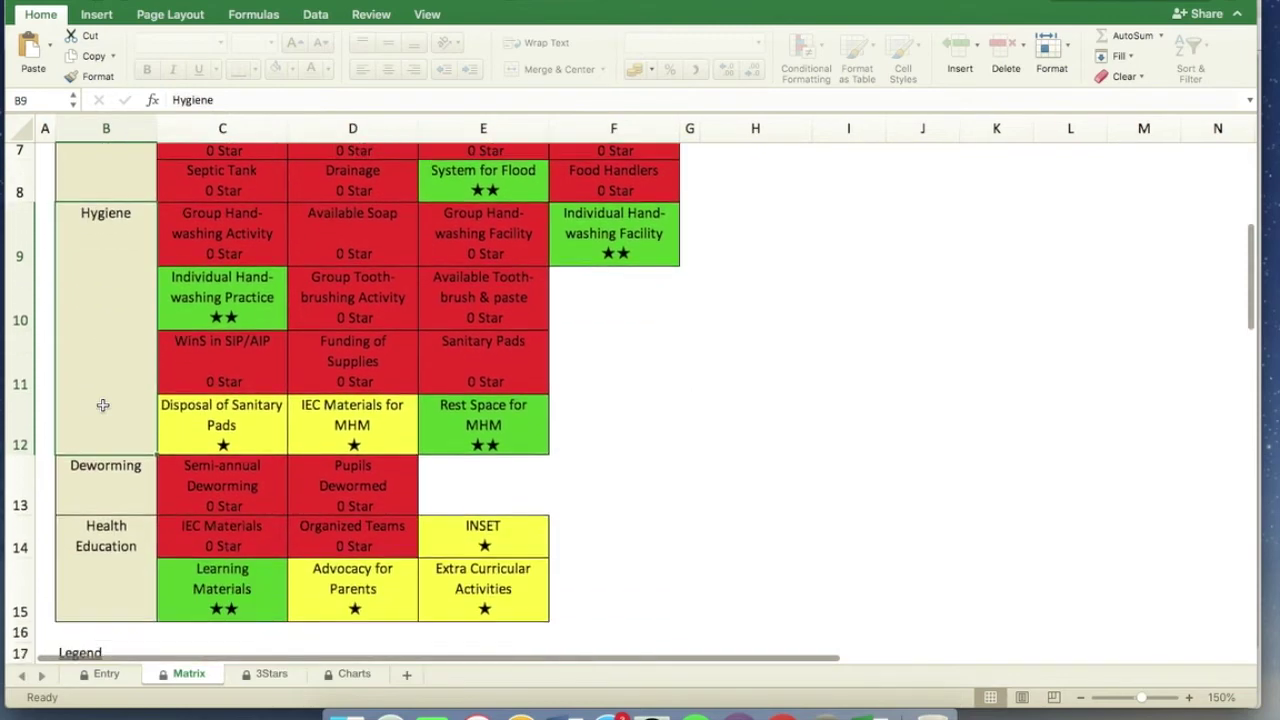
{"action": "left_click", "coordinate": [98, 418]}
{"action": "left_click", "coordinate": [100, 483]}
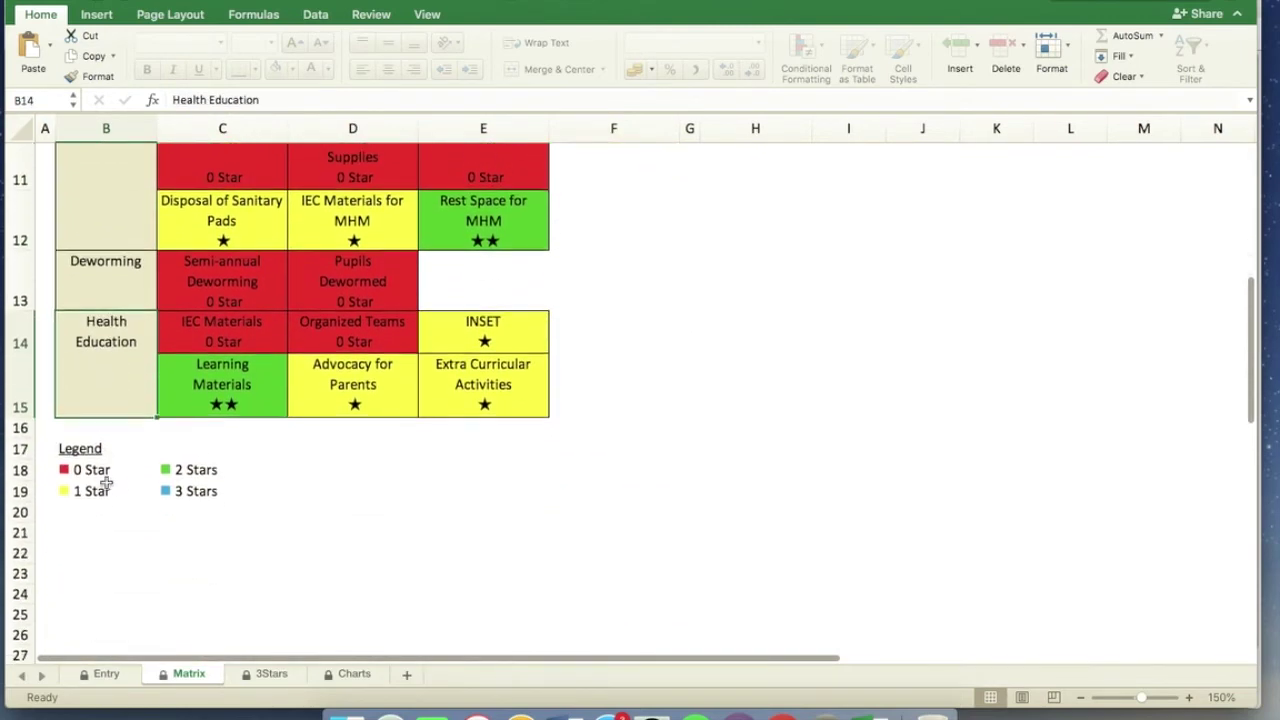
Scroll back up and bring up the 3Stars report sheet.
{"action": "scroll", "coordinate": [106, 484], "scroll_direction": "up", "scroll_amount": 10}
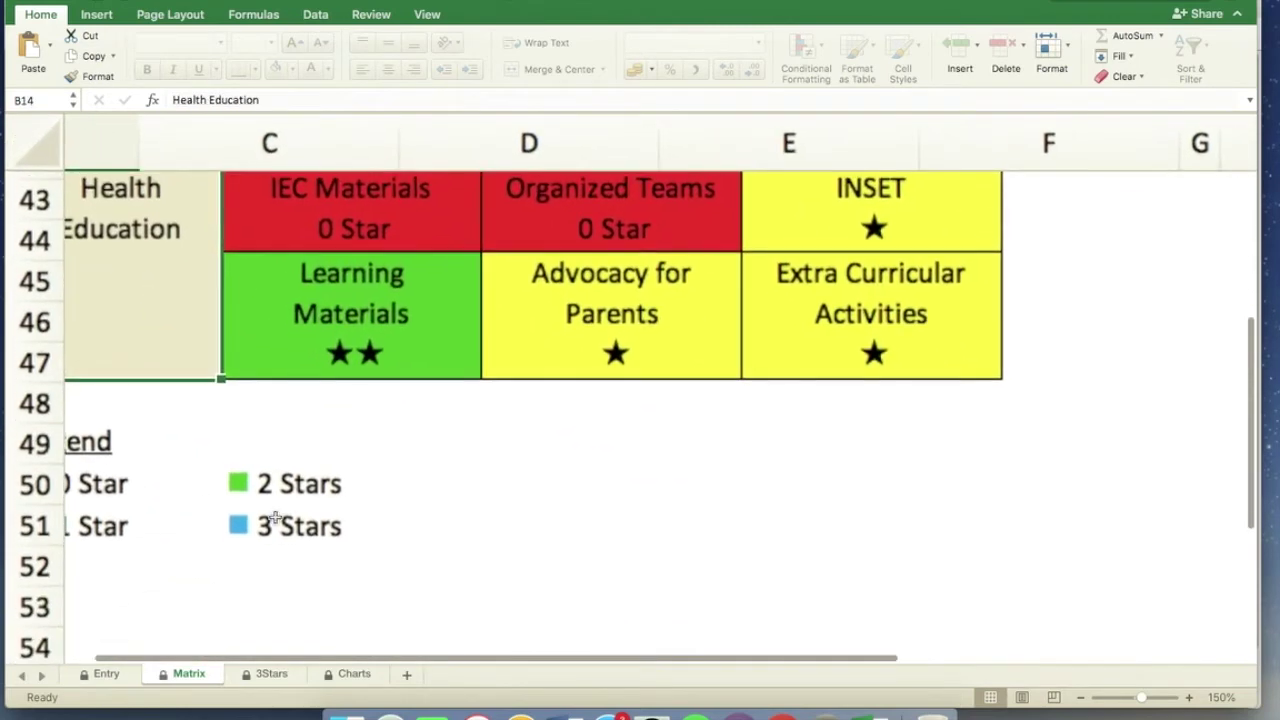
{"action": "scroll", "coordinate": [242, 513], "scroll_direction": "up", "scroll_amount": 5}
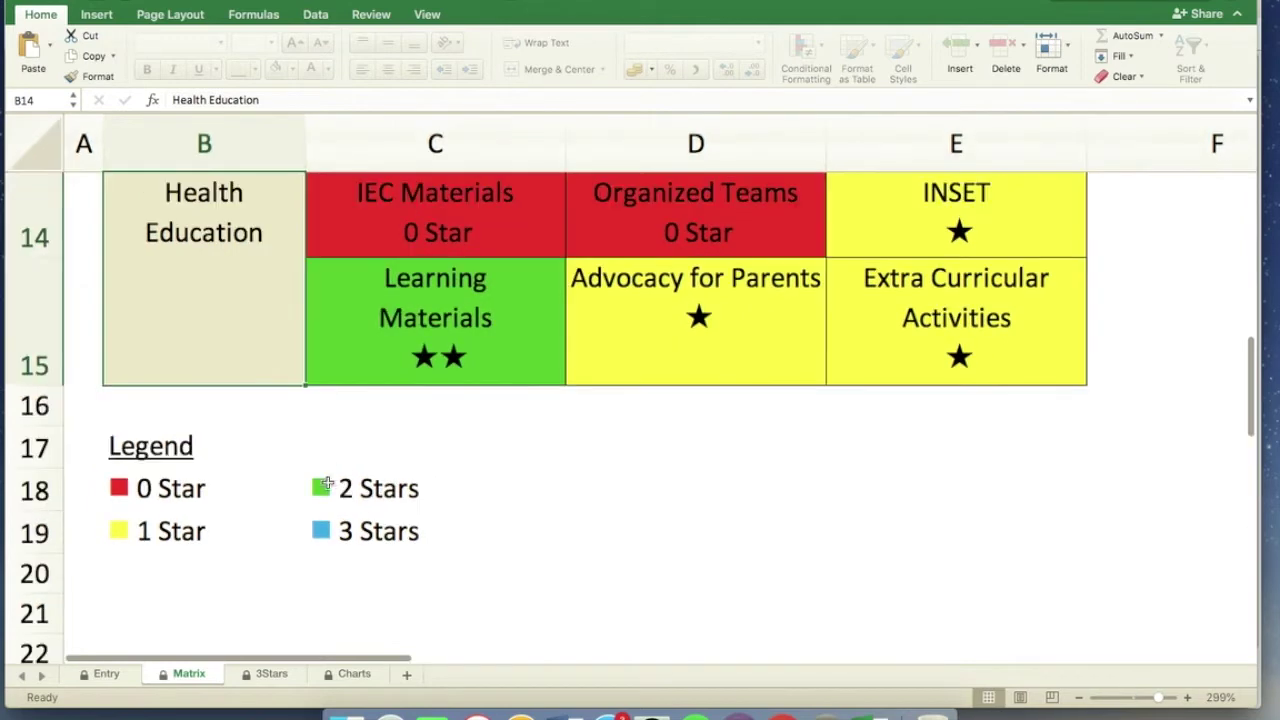
{"action": "left_click", "coordinate": [270, 674]}
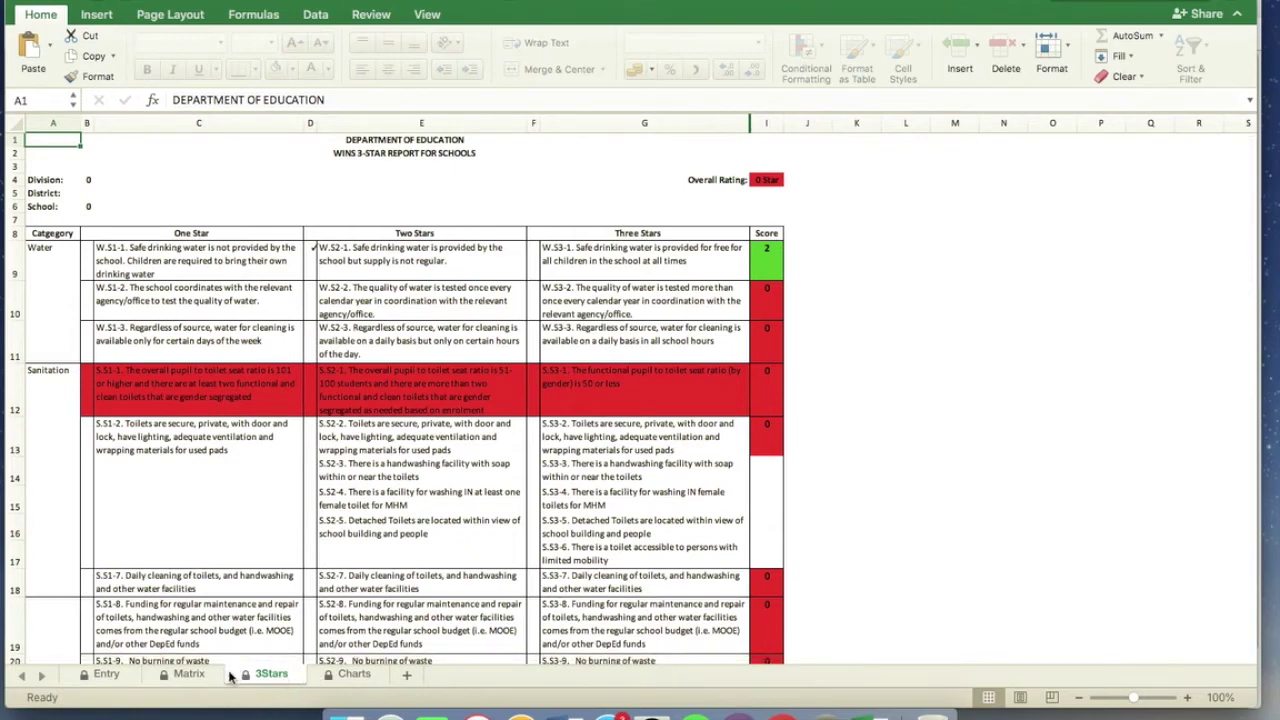
Zoom the 3Stars report to about 178% and select the W.S1-1, W.S2-1 and W.S3-1 criteria.
{"action": "scroll", "coordinate": [817, 291], "scroll_direction": "up", "scroll_amount": 3}
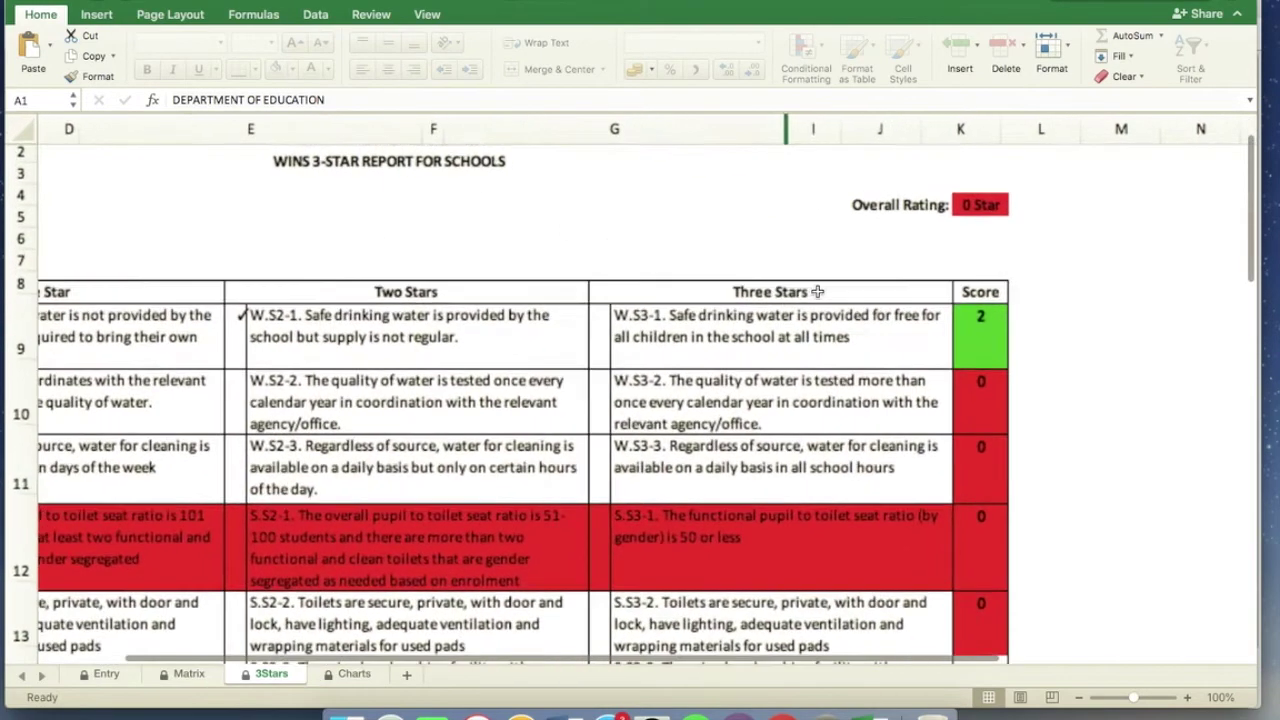
{"action": "scroll", "coordinate": [817, 291], "scroll_direction": "right", "scroll_amount": 10}
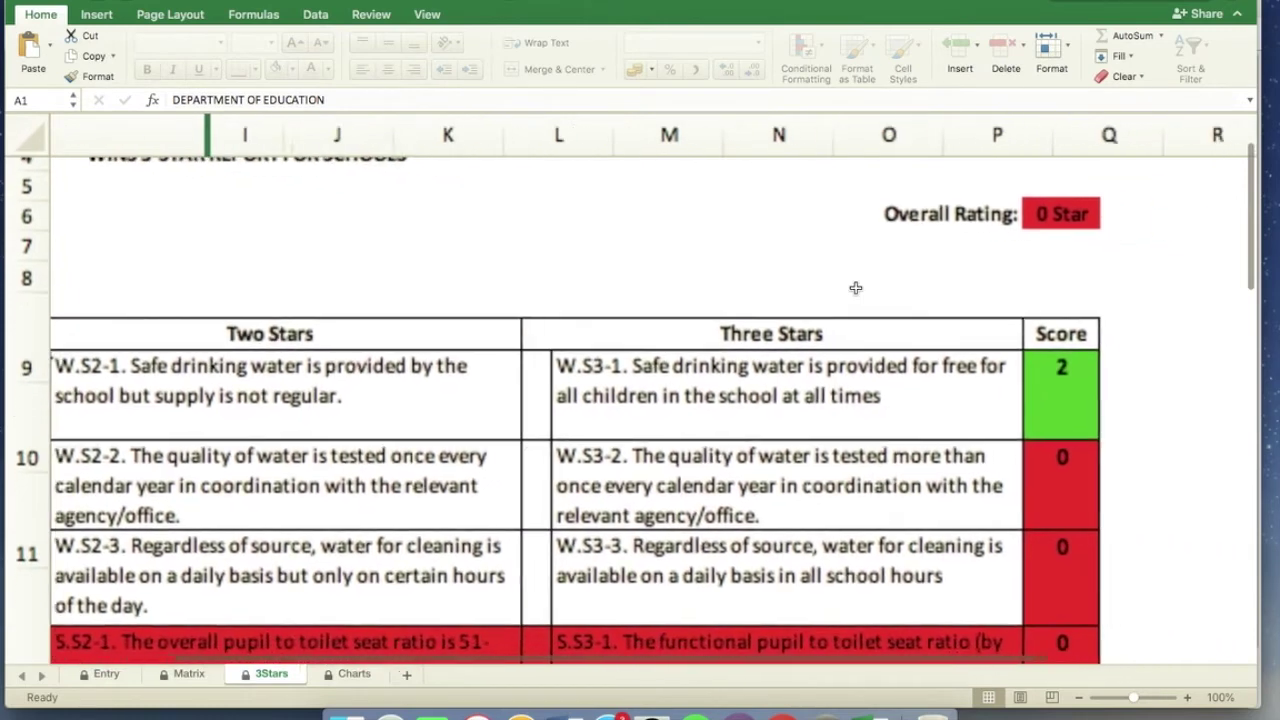
{"action": "scroll", "coordinate": [884, 291], "scroll_direction": "up", "scroll_amount": 5}
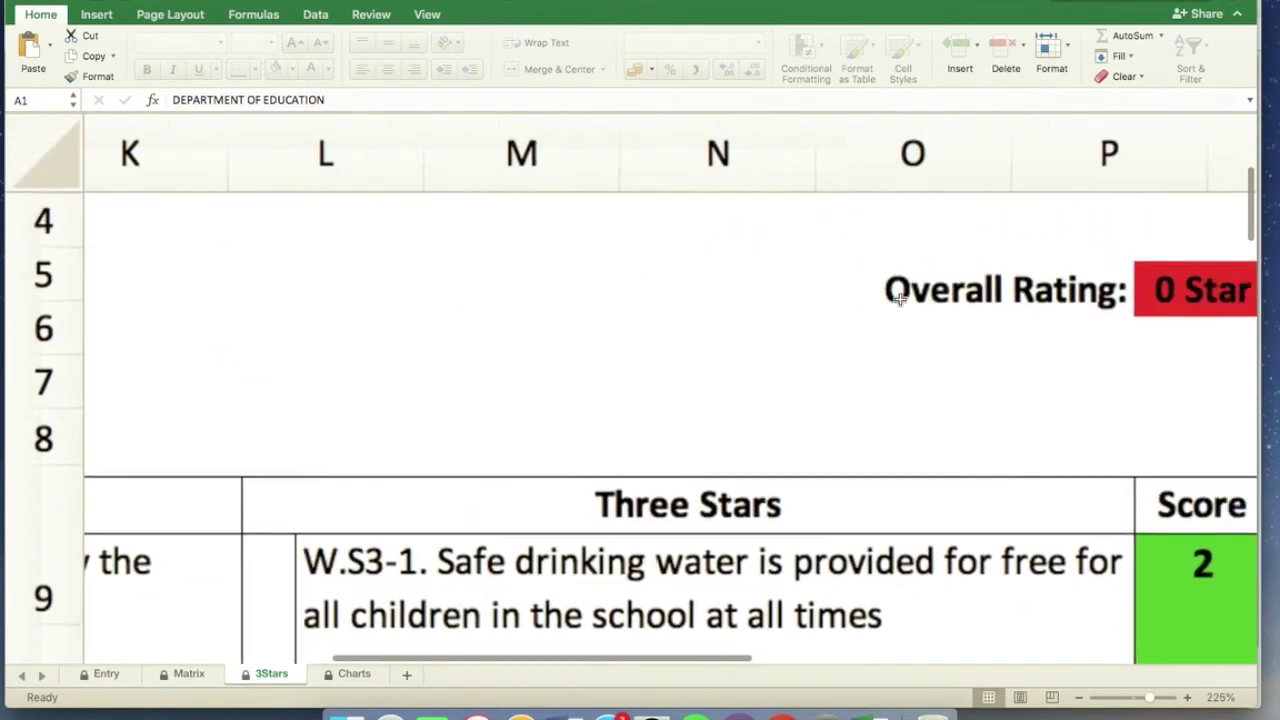
{"action": "scroll", "coordinate": [800, 371], "scroll_direction": "up", "scroll_amount": 4}
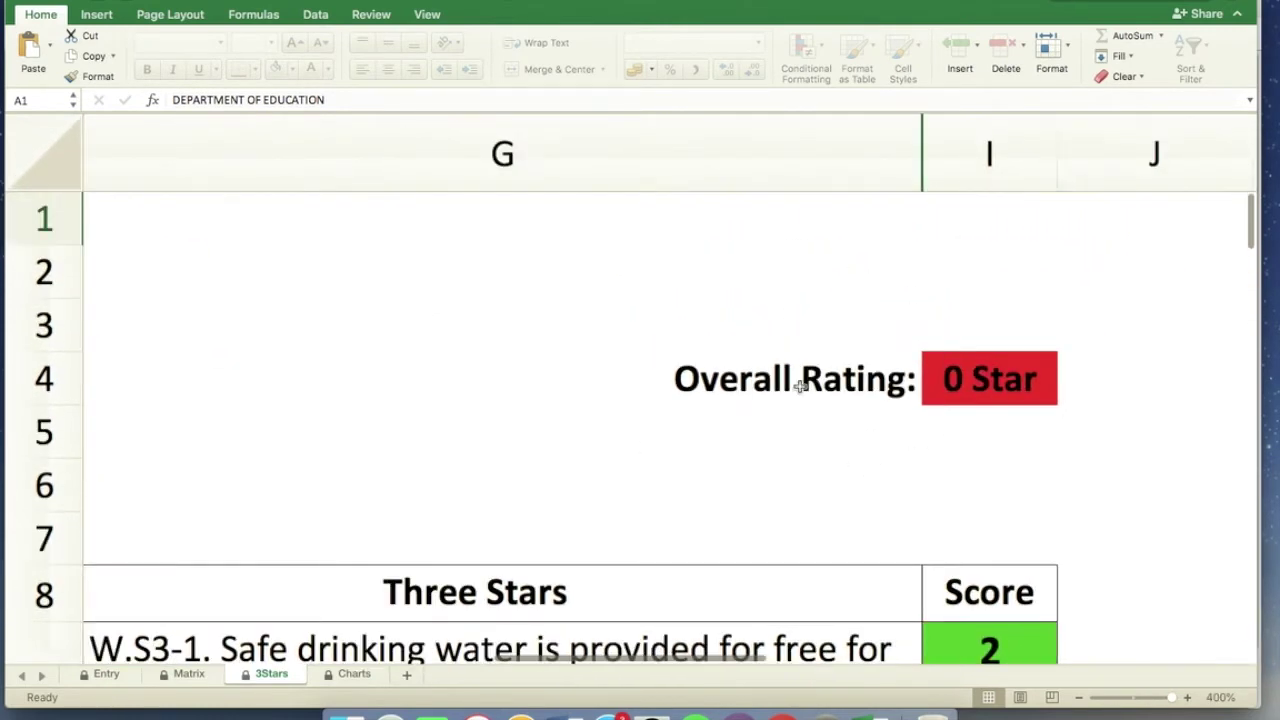
{"action": "left_click_drag", "start_coordinate": [1170, 698], "coordinate": [1141, 697]}
{"action": "scroll", "coordinate": [563, 410], "scroll_direction": "left", "scroll_amount": 10}
{"action": "scroll", "coordinate": [563, 410], "scroll_direction": "down", "scroll_amount": 3}
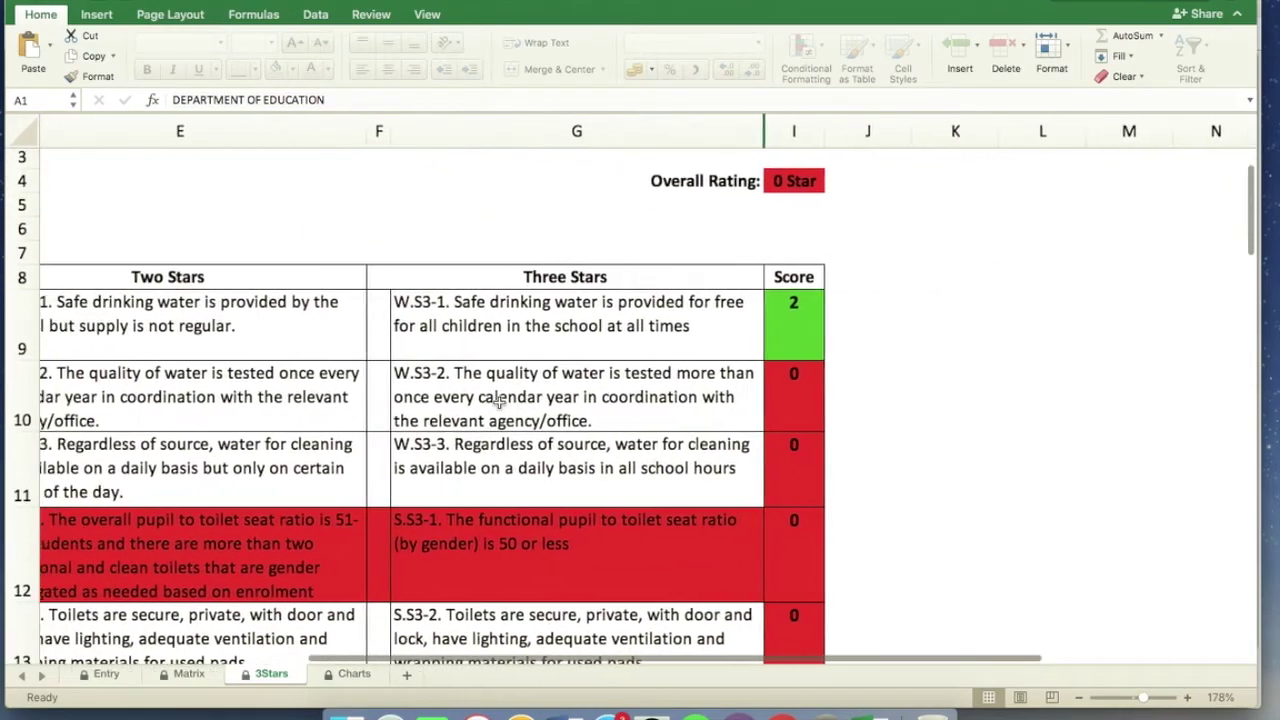
{"action": "scroll", "coordinate": [516, 403], "scroll_direction": "down", "scroll_amount": 5}
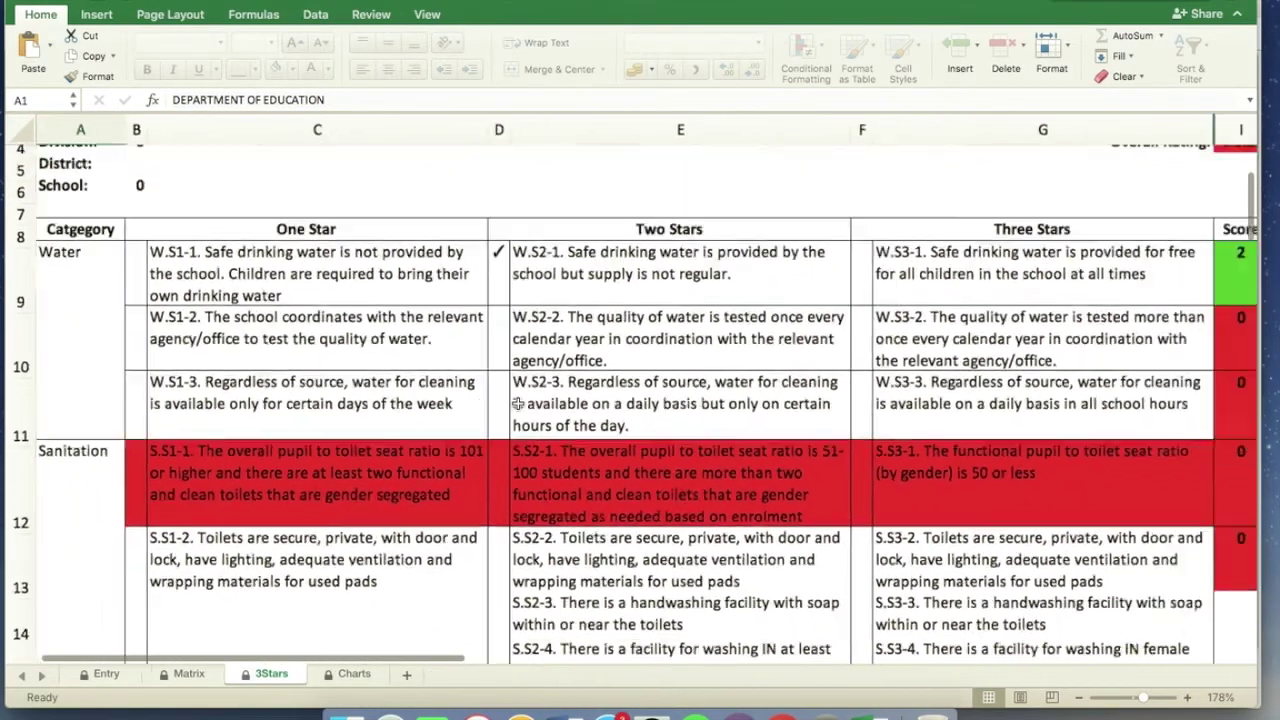
{"action": "scroll", "coordinate": [440, 300], "scroll_direction": "up", "scroll_amount": 3}
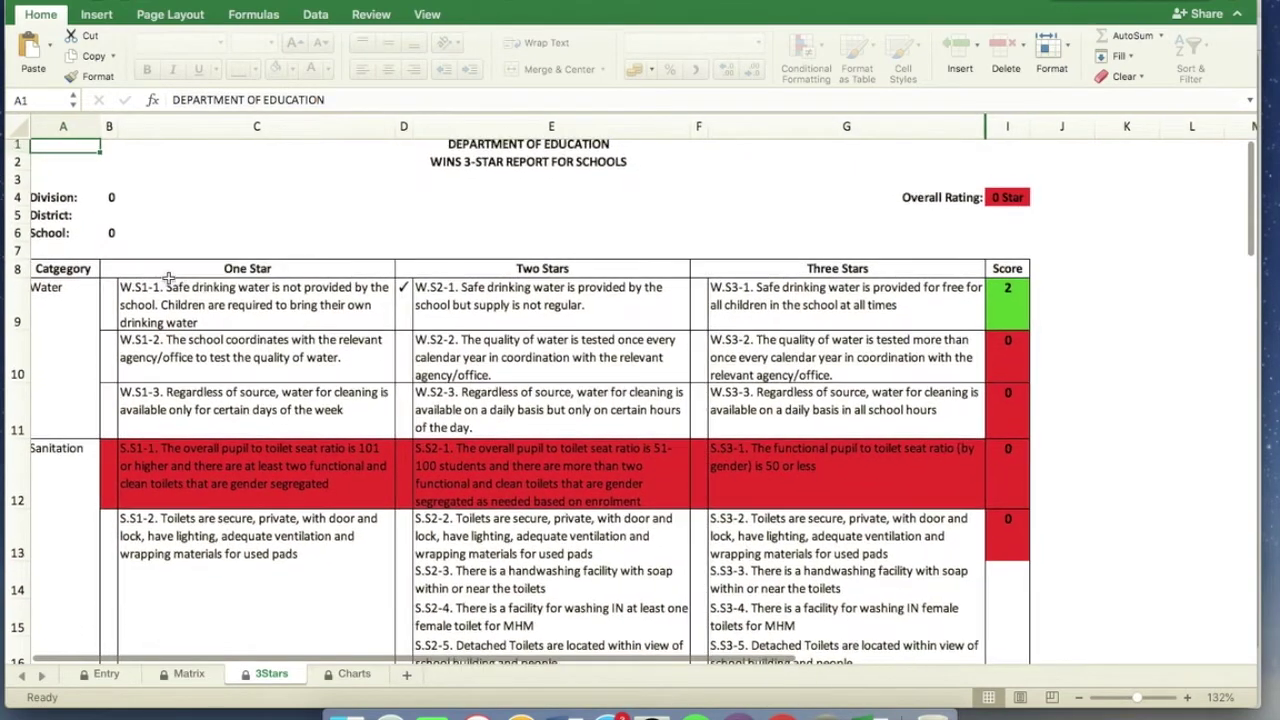
{"action": "left_click", "coordinate": [220, 310]}
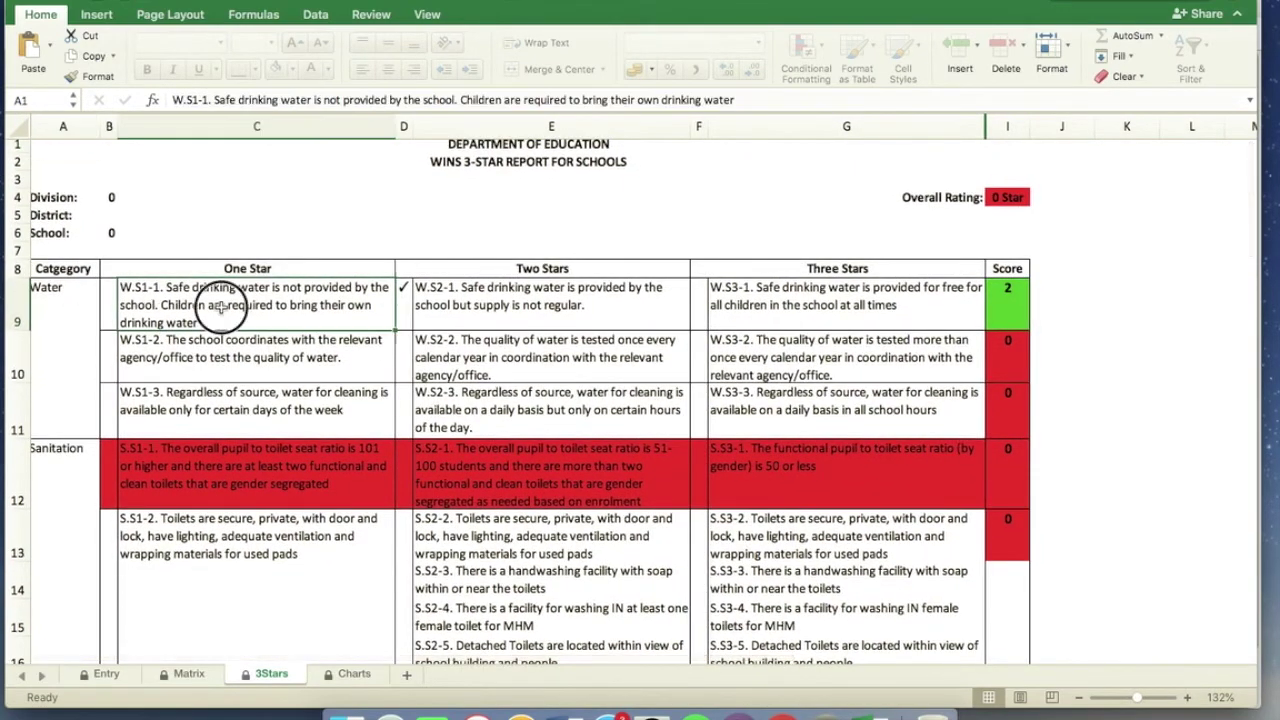
{"action": "left_click", "coordinate": [463, 306]}
{"action": "left_click", "coordinate": [858, 263]}
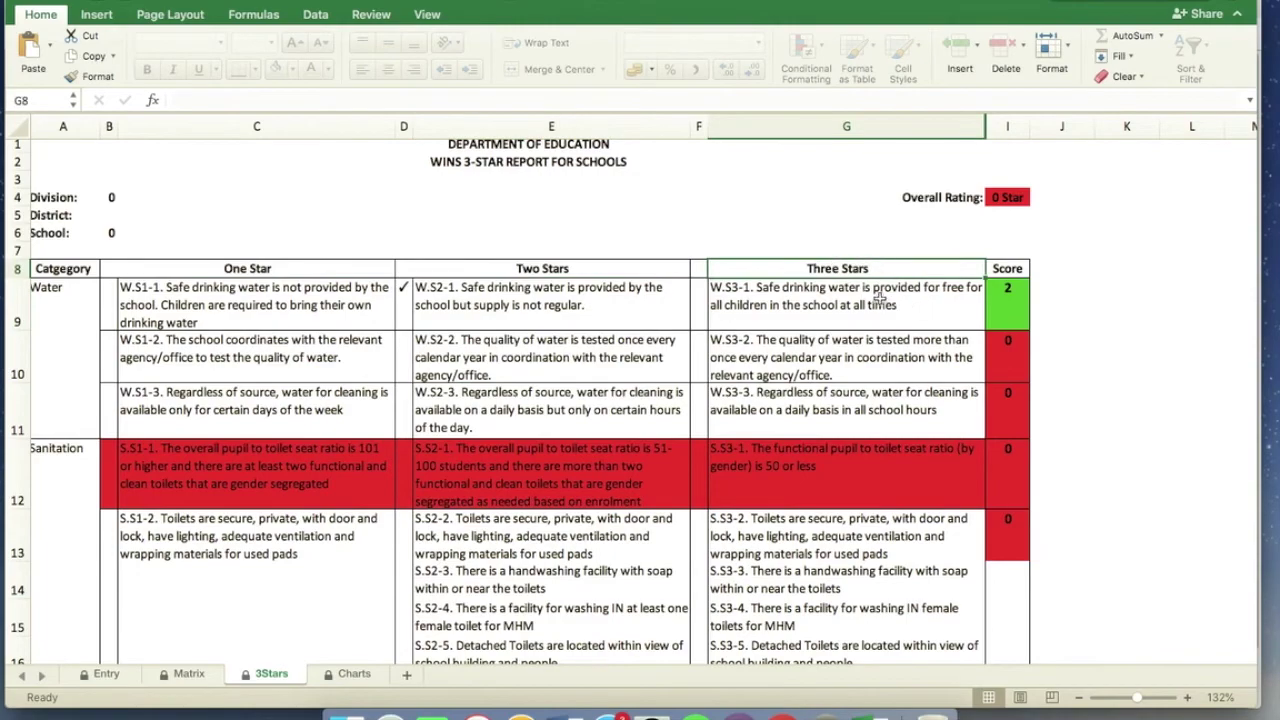
{"action": "left_click", "coordinate": [872, 302]}
Select the 0 Star Overall Rating area, then switch to the Charts sheet.
{"action": "scroll", "coordinate": [109, 405], "scroll_direction": "down", "scroll_amount": 10}
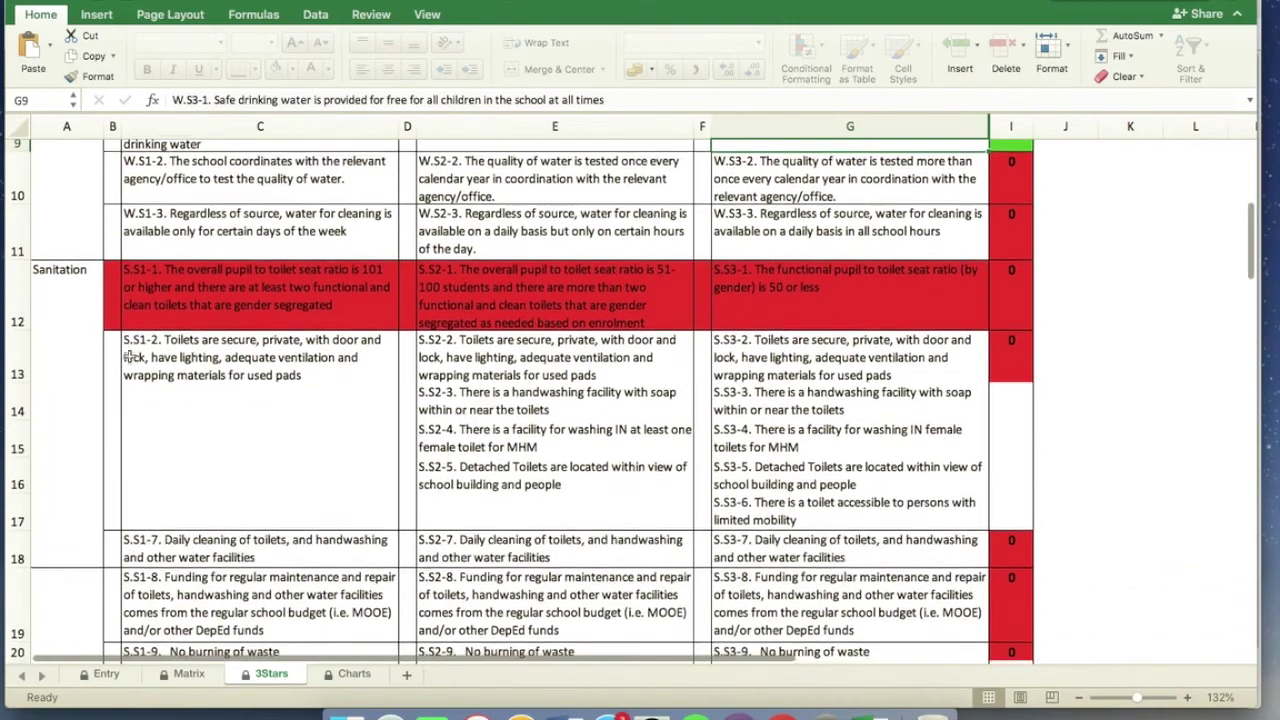
{"action": "scroll", "coordinate": [197, 491], "scroll_direction": "down", "scroll_amount": 15}
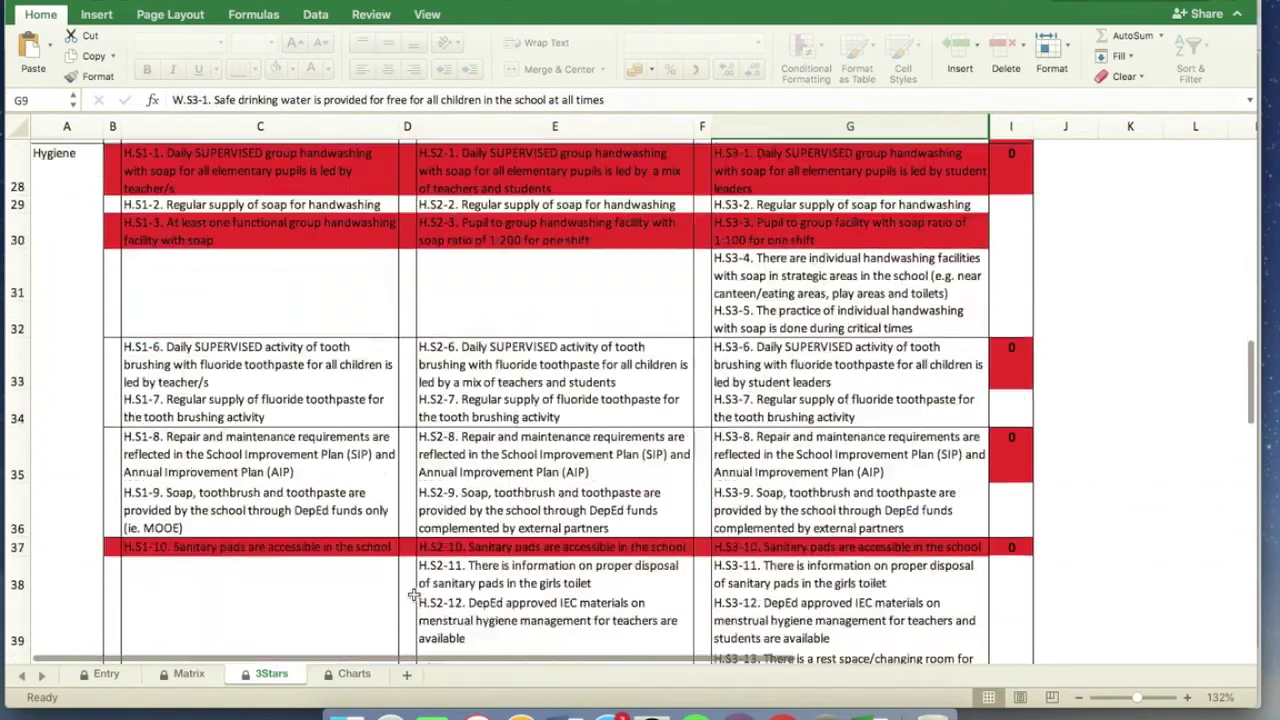
{"action": "scroll", "coordinate": [418, 585], "scroll_direction": "down", "scroll_amount": 5}
{"action": "scroll", "coordinate": [604, 541], "scroll_direction": "up", "scroll_amount": 20}
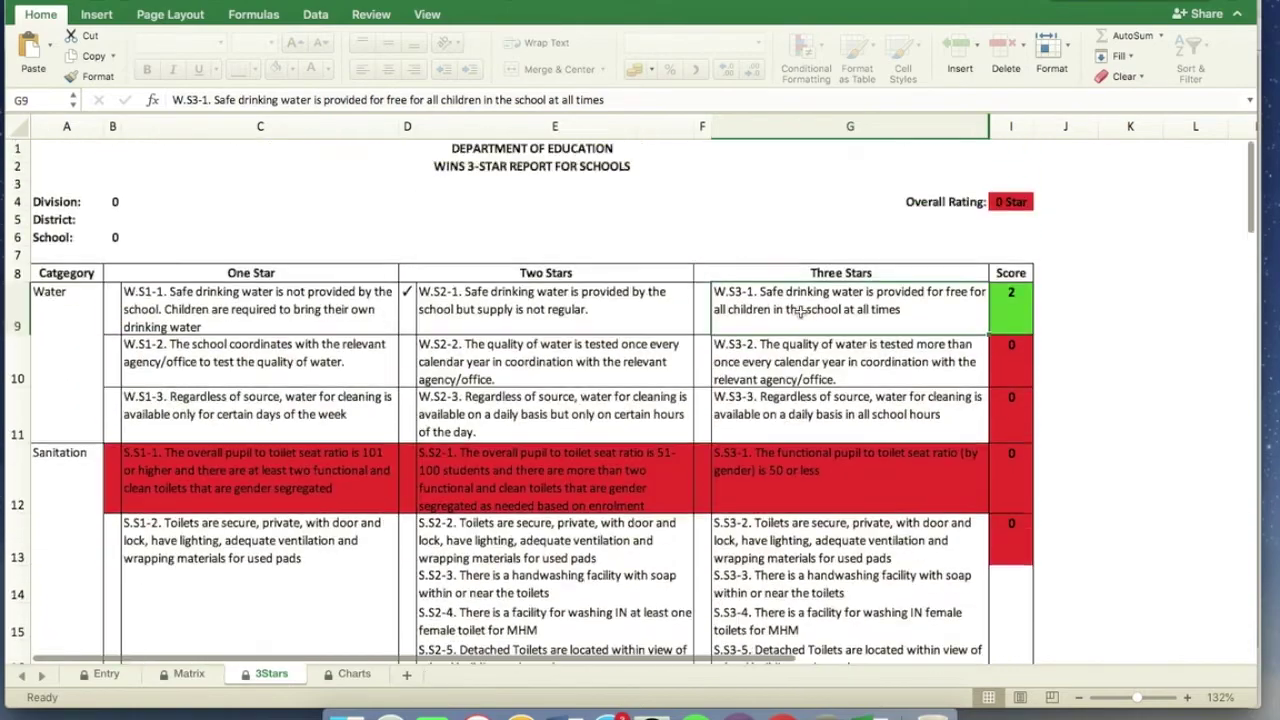
{"action": "left_click_drag", "start_coordinate": [1068, 180], "coordinate": [903, 232]}
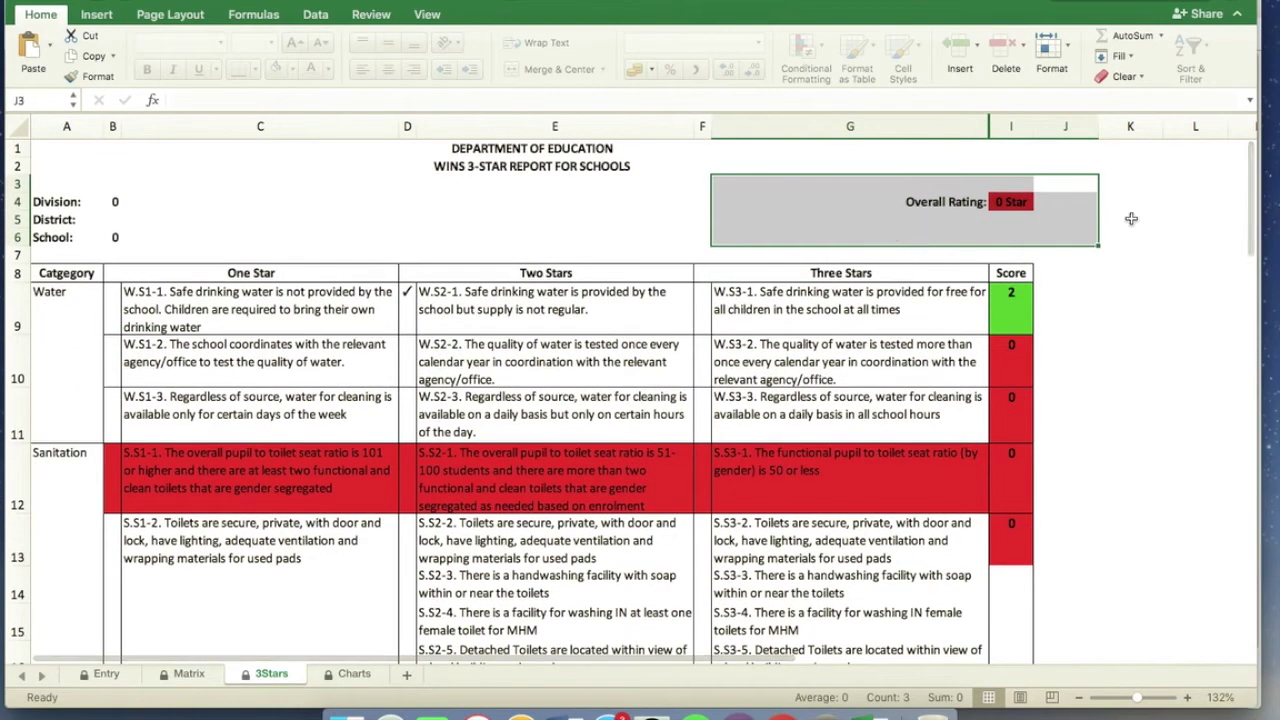
{"action": "left_click", "coordinate": [350, 674]}
{"action": "left_click", "coordinate": [659, 272]}
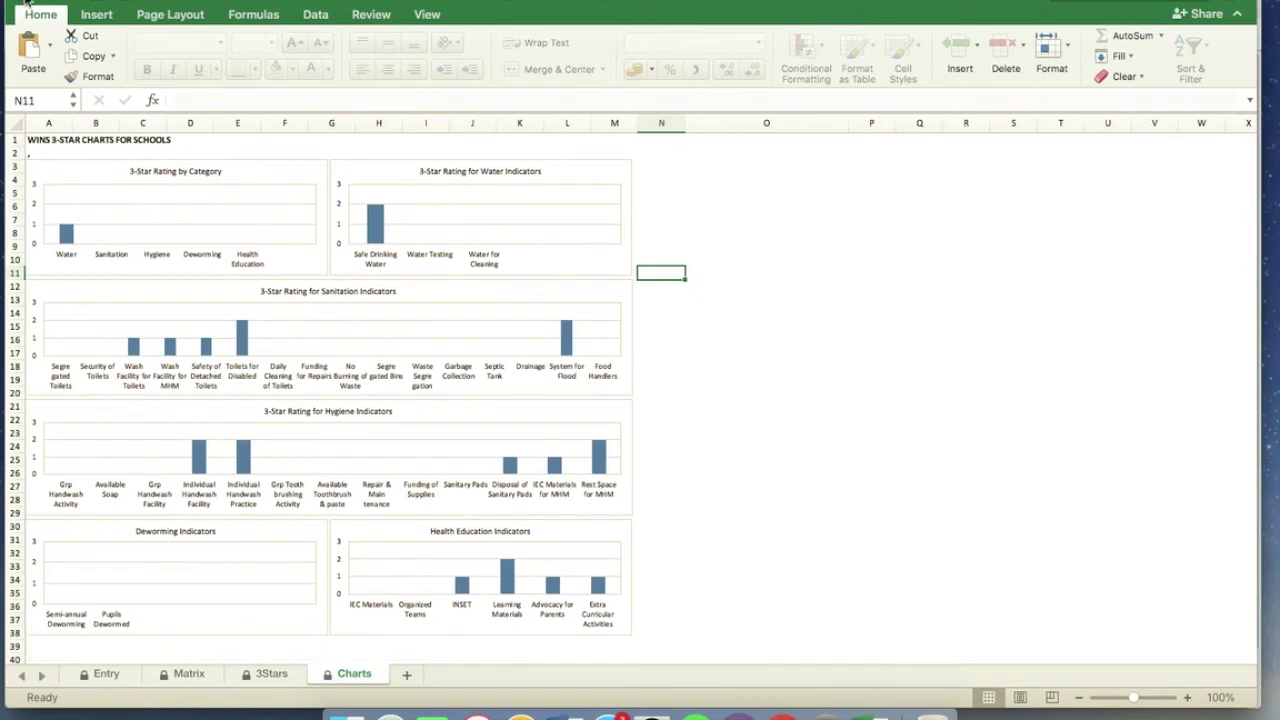
Save the workbook to the Desktop as 'WinS Monitoring System_School HS' and minimize Excel.
{"action": "left_click", "coordinate": [112, 0]}
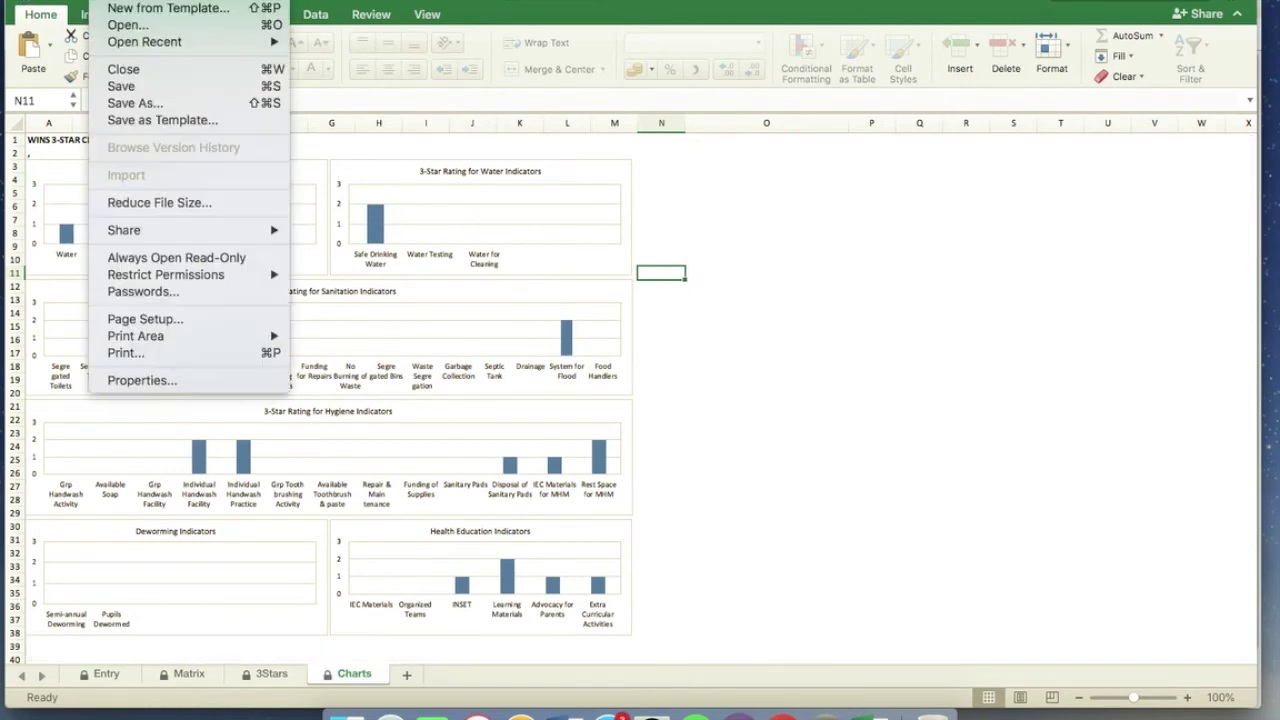
{"action": "left_click", "coordinate": [122, 104]}
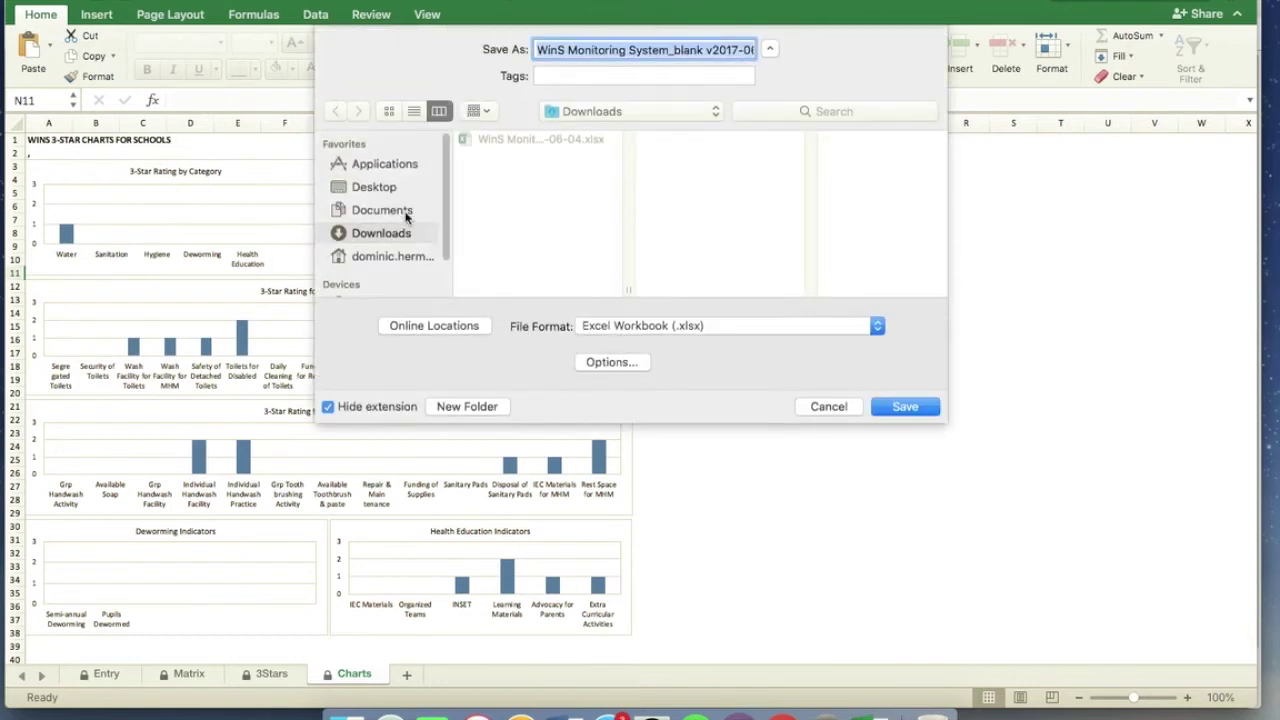
{"action": "left_click", "coordinate": [374, 188]}
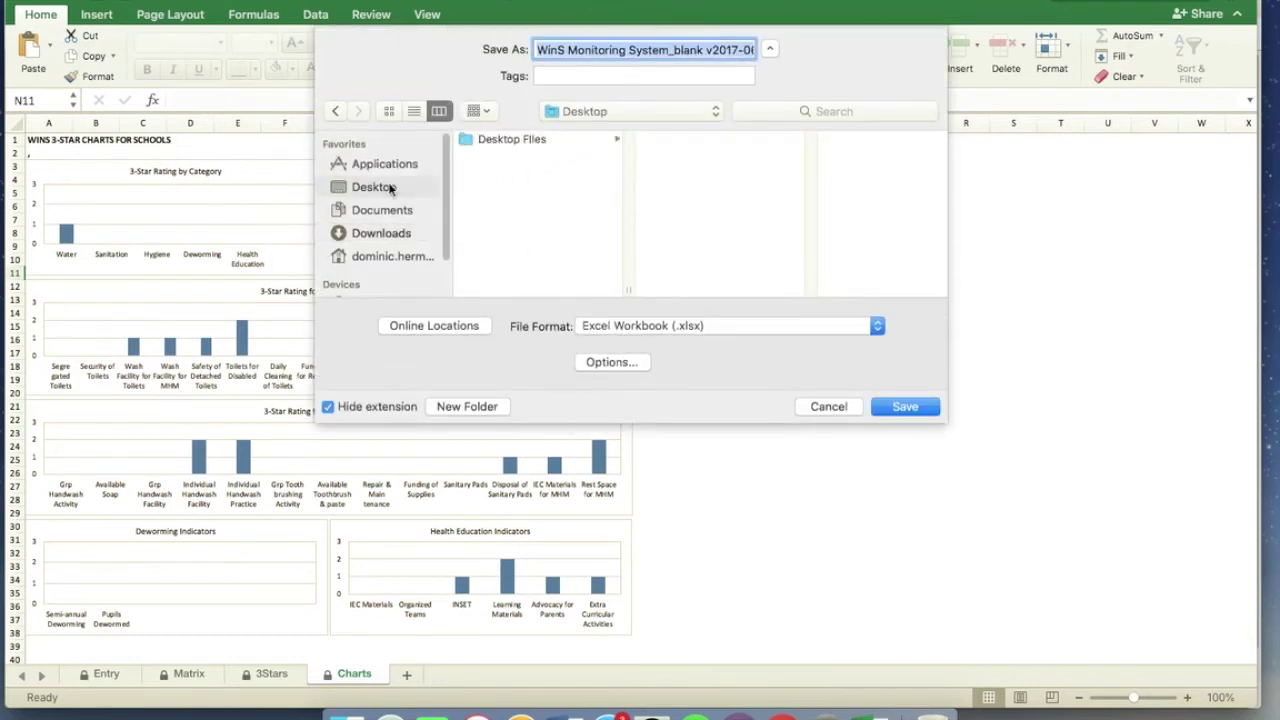
{"action": "left_click", "coordinate": [669, 49]}
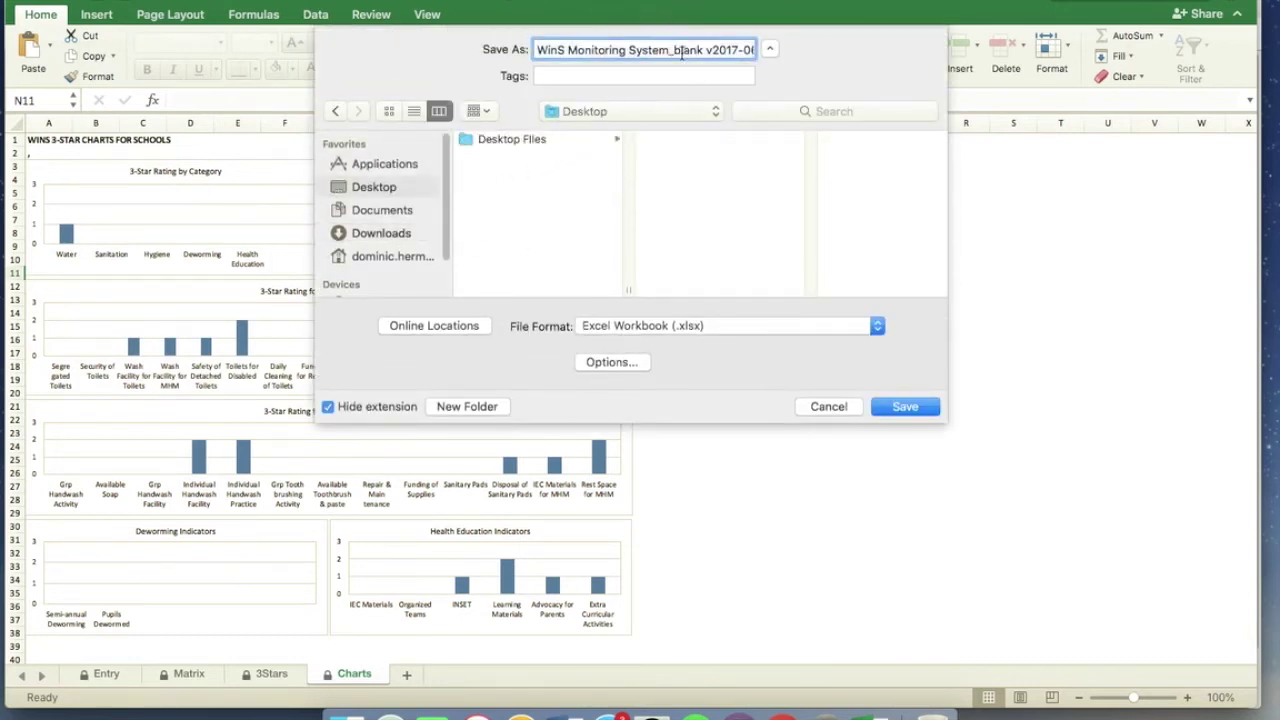
{"action": "left_click_drag", "start_coordinate": [675, 50], "coordinate": [786, 57]}
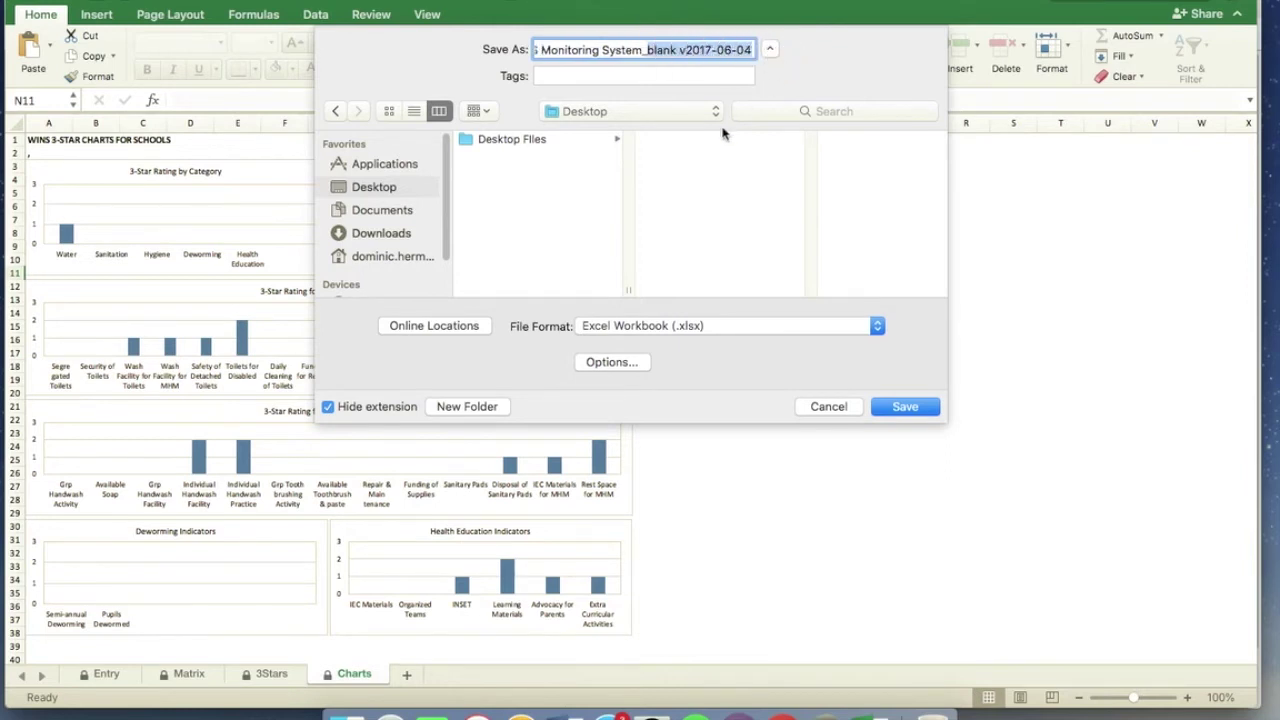
{"action": "type", "text": "_Schoo"}
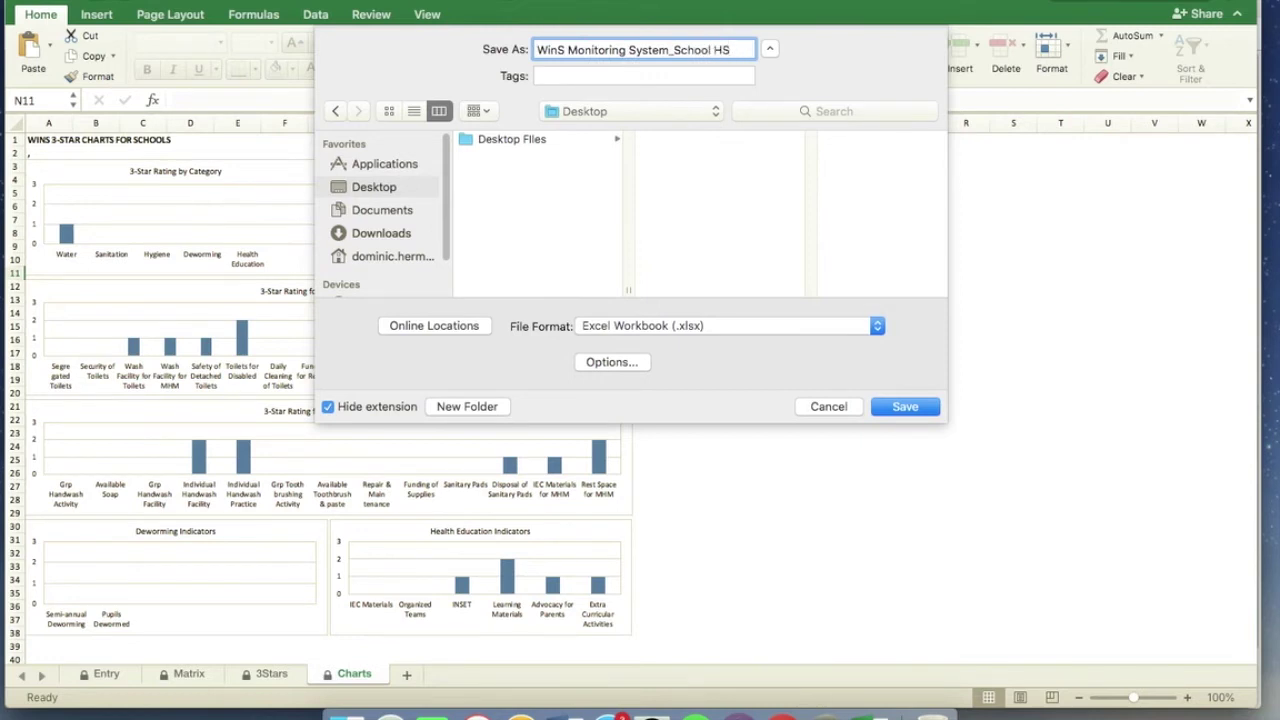
{"action": "left_click", "coordinate": [886, 411]}
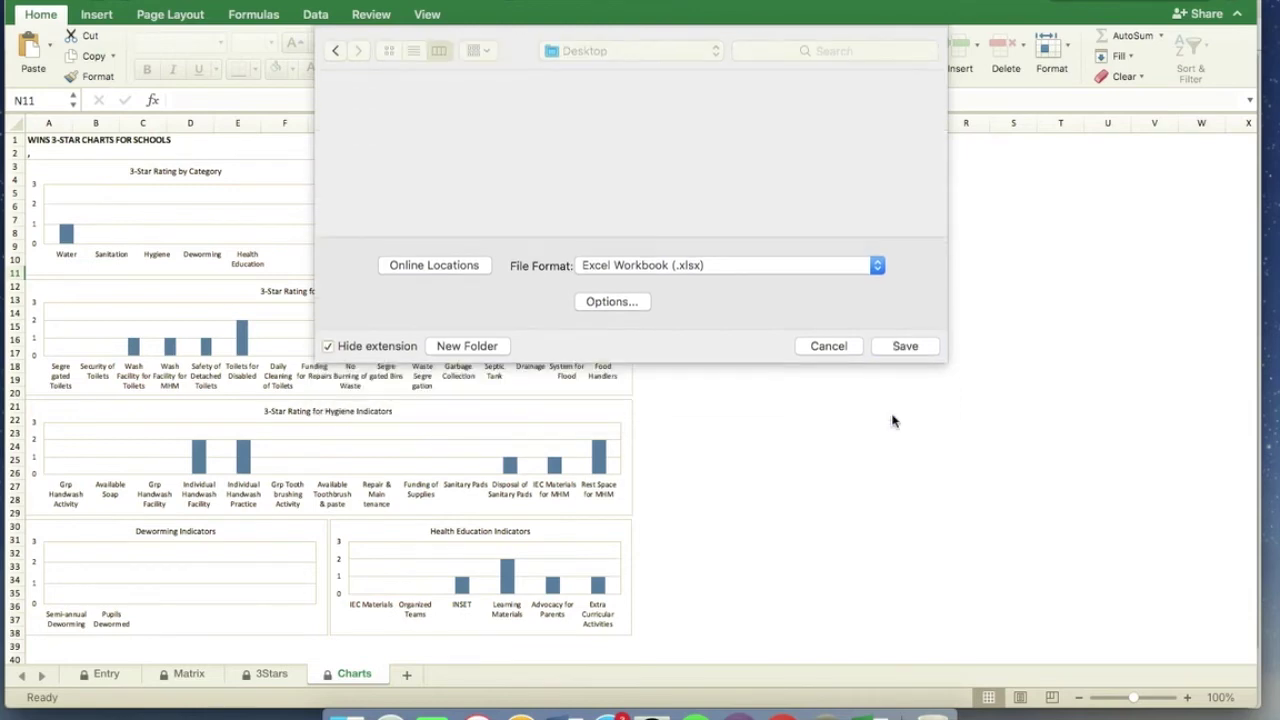
{"action": "left_click", "coordinate": [24, 5]}
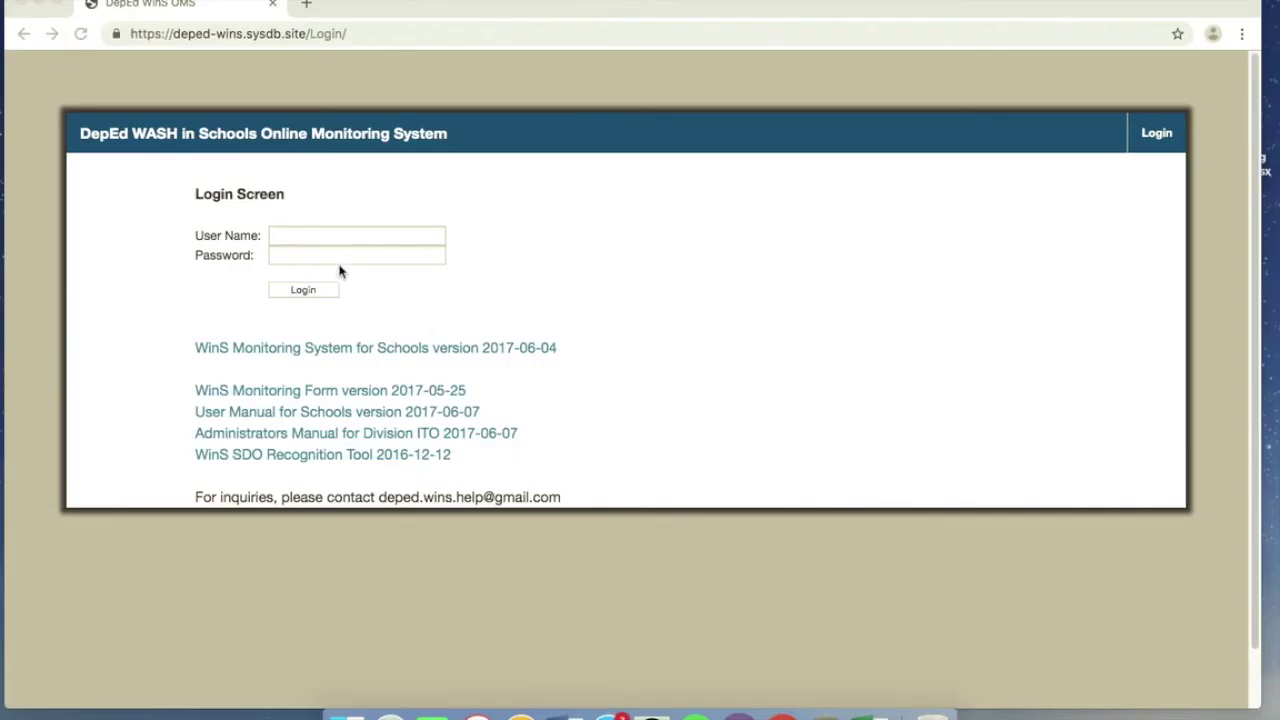
Log in using the school's saved user name from autocomplete and the account password.
{"action": "left_click", "coordinate": [309, 234]}
{"action": "left_click", "coordinate": [314, 234]}
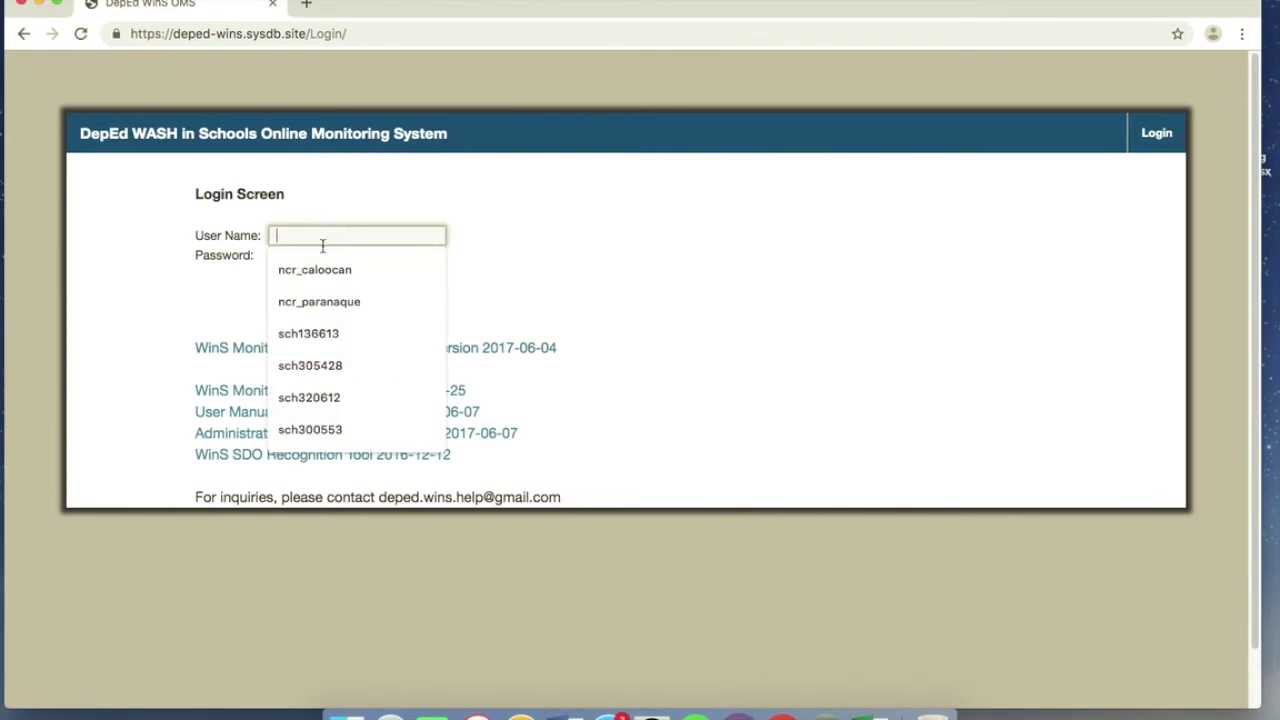
{"action": "type", "text": "sch"}
{"action": "key", "text": "Down"}
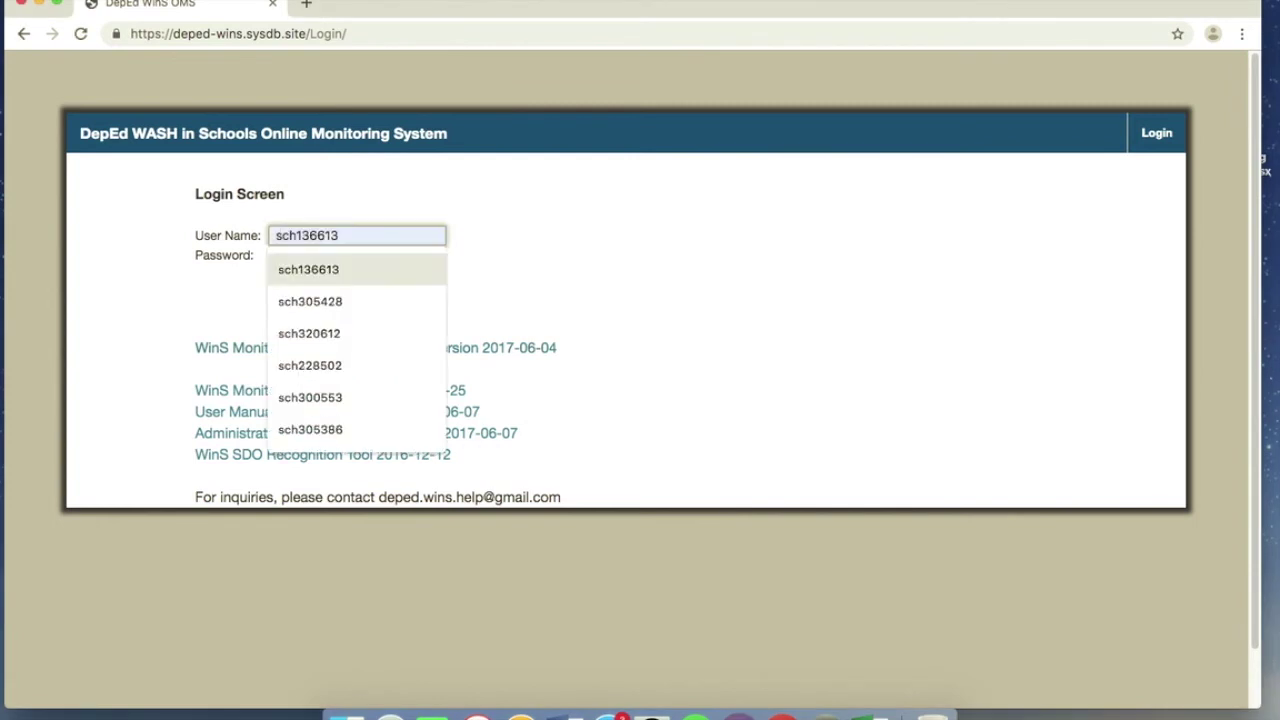
{"action": "key", "text": "Return"}
{"action": "key", "text": "Tab"}
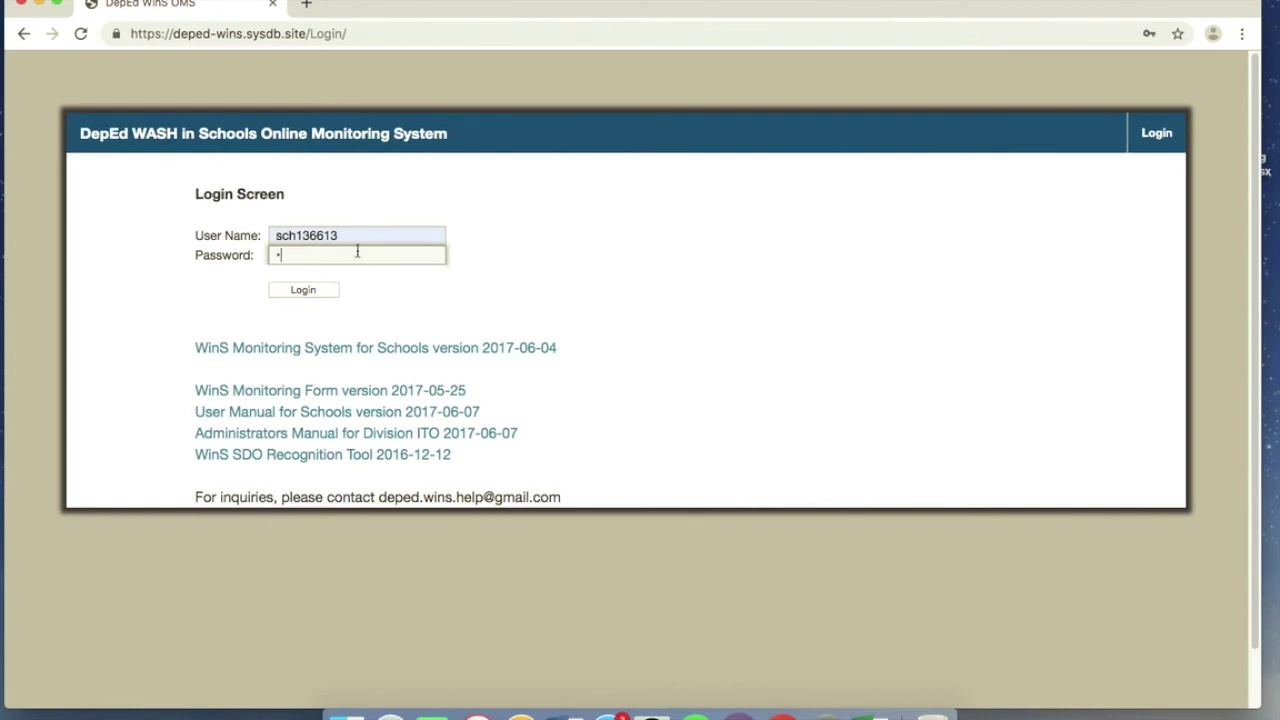
{"action": "left_click_drag", "start_coordinate": [336, 236], "coordinate": [293, 244]}
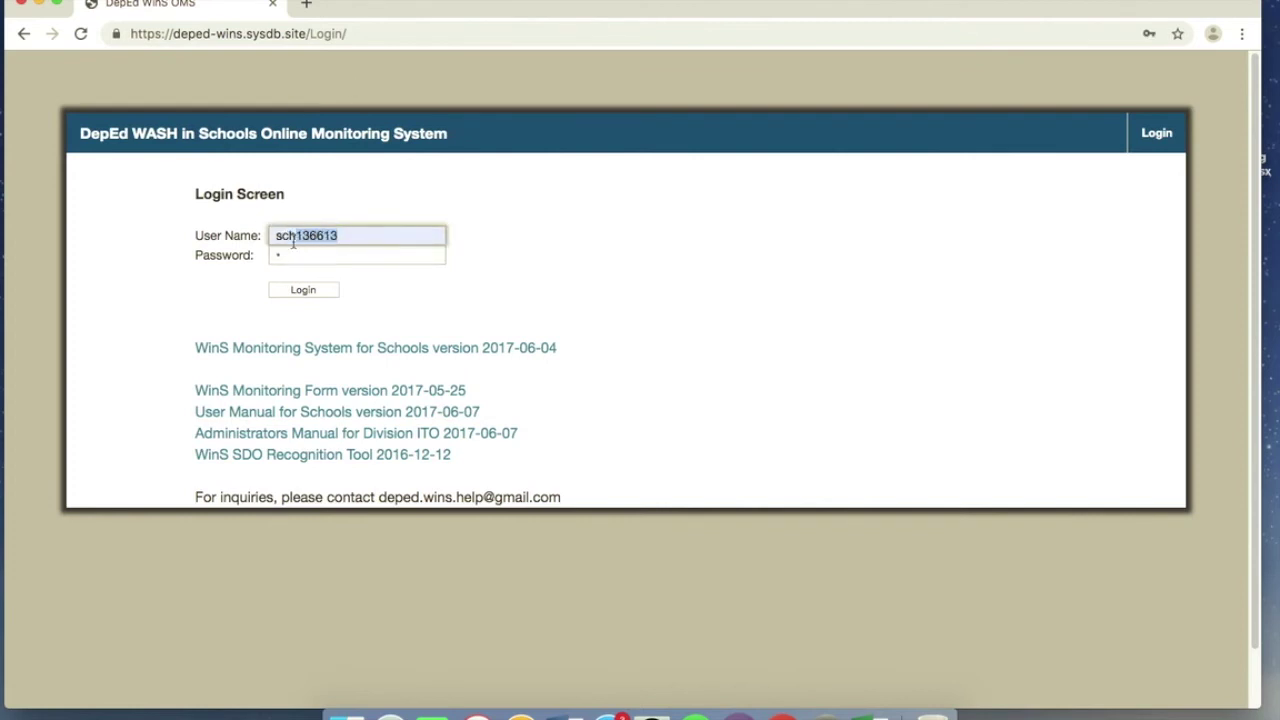
{"action": "left_click", "coordinate": [298, 292]}
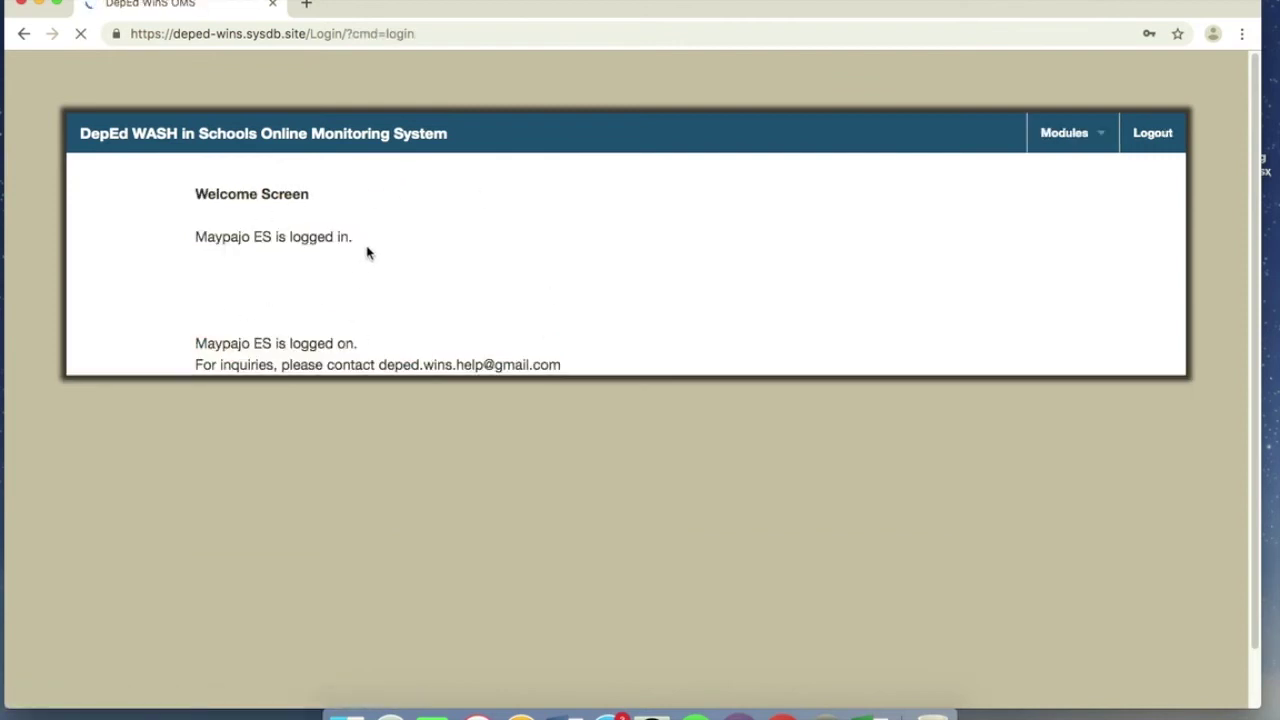
Check the Maypajo ES logged-in message, then go to Modules > Upload School System.
{"action": "left_click_drag", "start_coordinate": [367, 253], "coordinate": [214, 239]}
{"action": "left_click", "coordinate": [637, 280]}
{"action": "mouse_move", "coordinate": [1067, 148]}
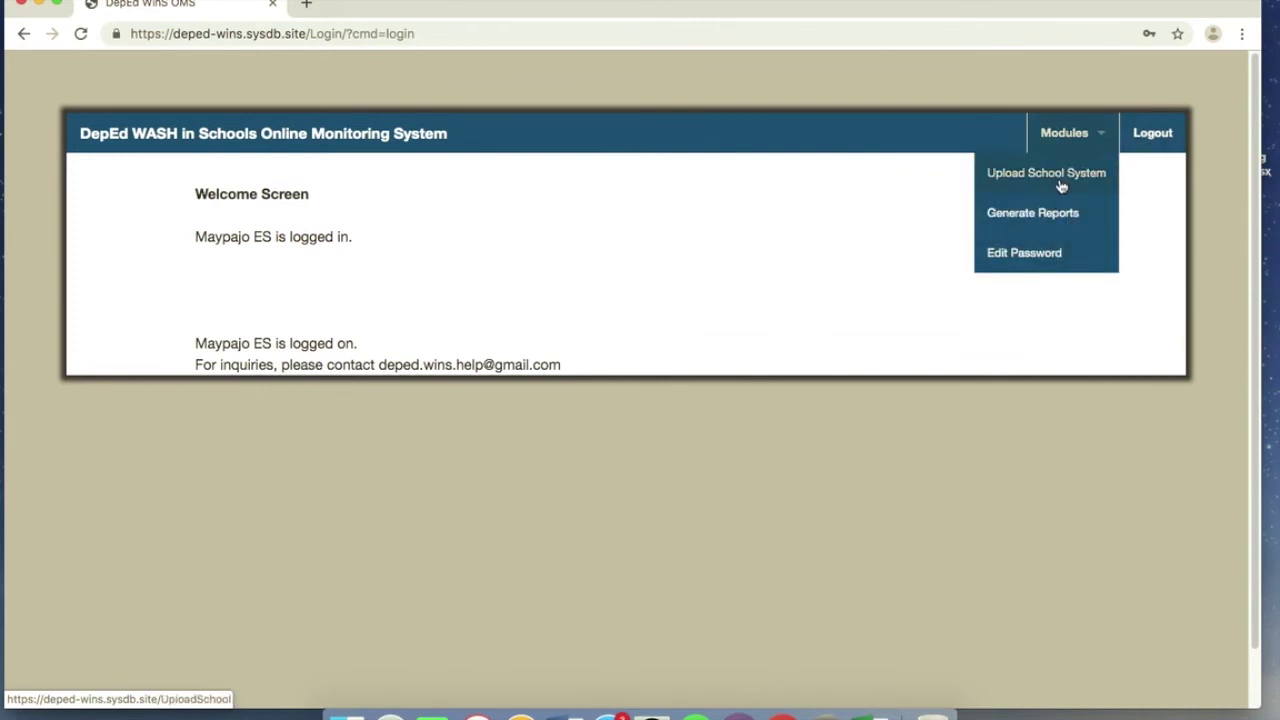
{"action": "left_click", "coordinate": [1067, 182]}
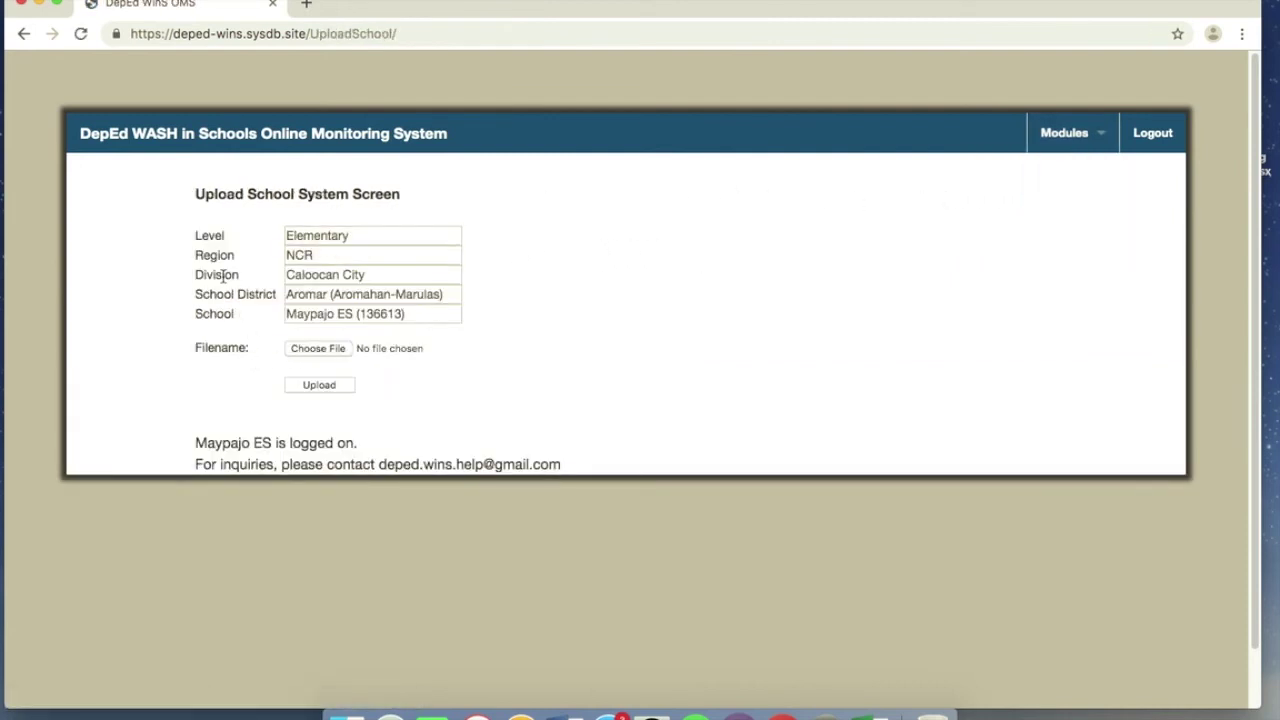
Review the school's level, region and division details and the Filename field.
{"action": "left_click_drag", "start_coordinate": [195, 231], "coordinate": [534, 317]}
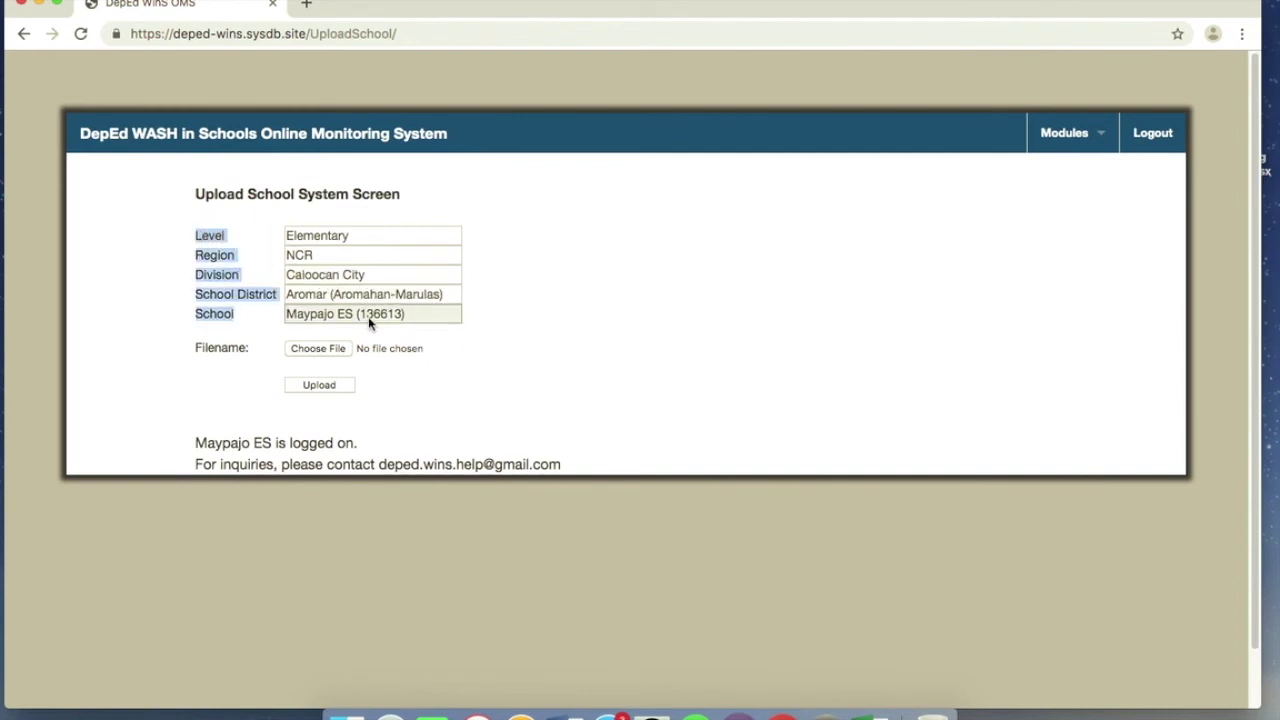
{"action": "left_click", "coordinate": [273, 316]}
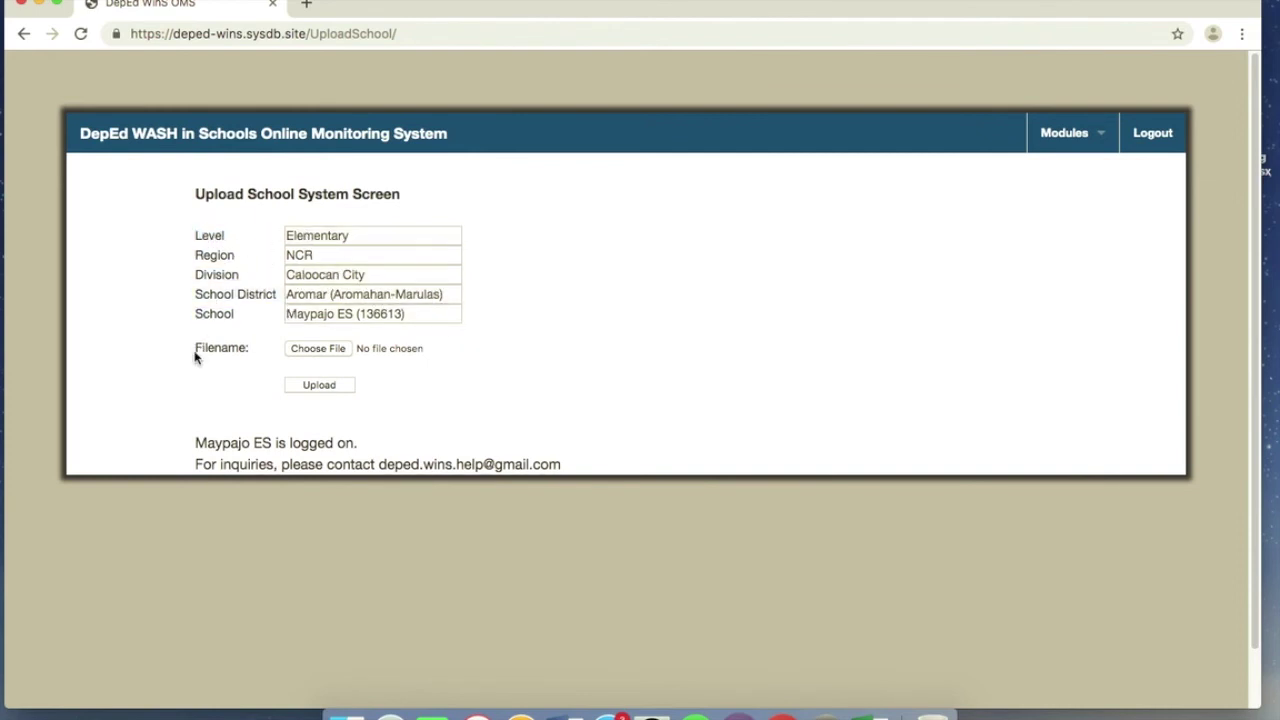
{"action": "left_click_drag", "start_coordinate": [195, 357], "coordinate": [265, 355]}
{"action": "left_click", "coordinate": [265, 355]}
Choose WinS Monitoring System_School HS.xlsx from the Desktop as the upload file.
{"action": "left_click", "coordinate": [312, 354]}
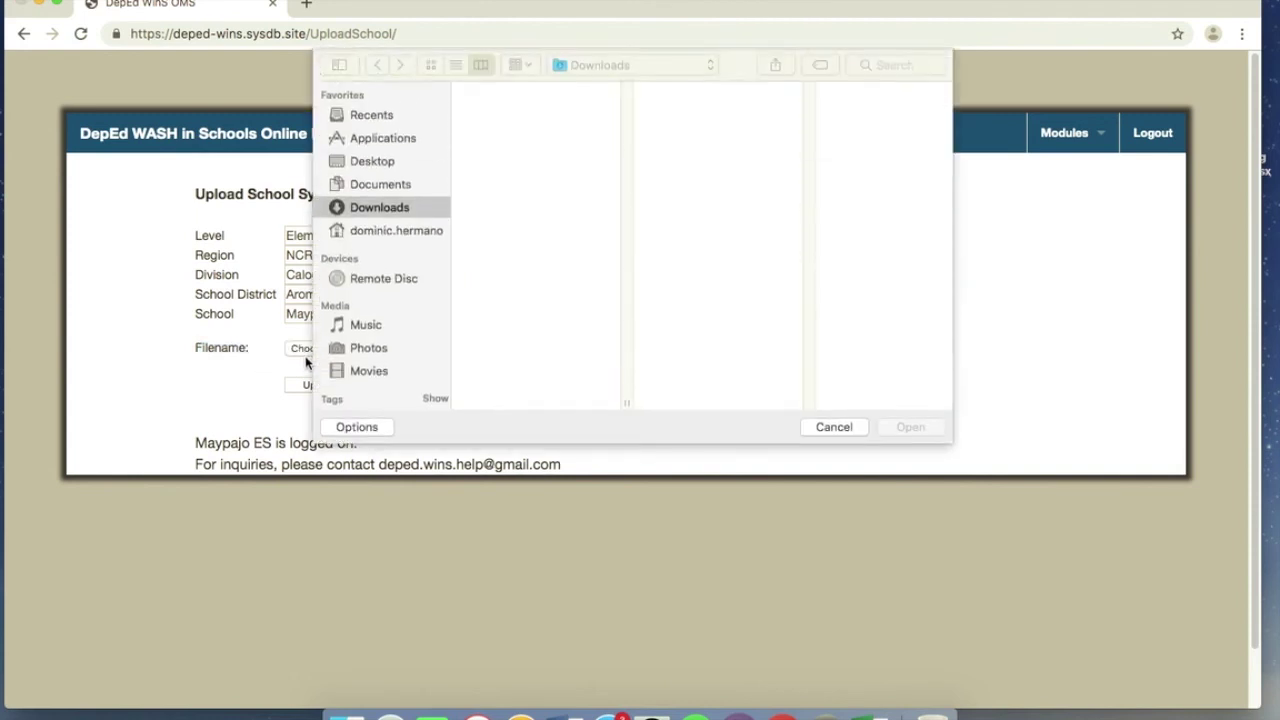
{"action": "left_click", "coordinate": [382, 164]}
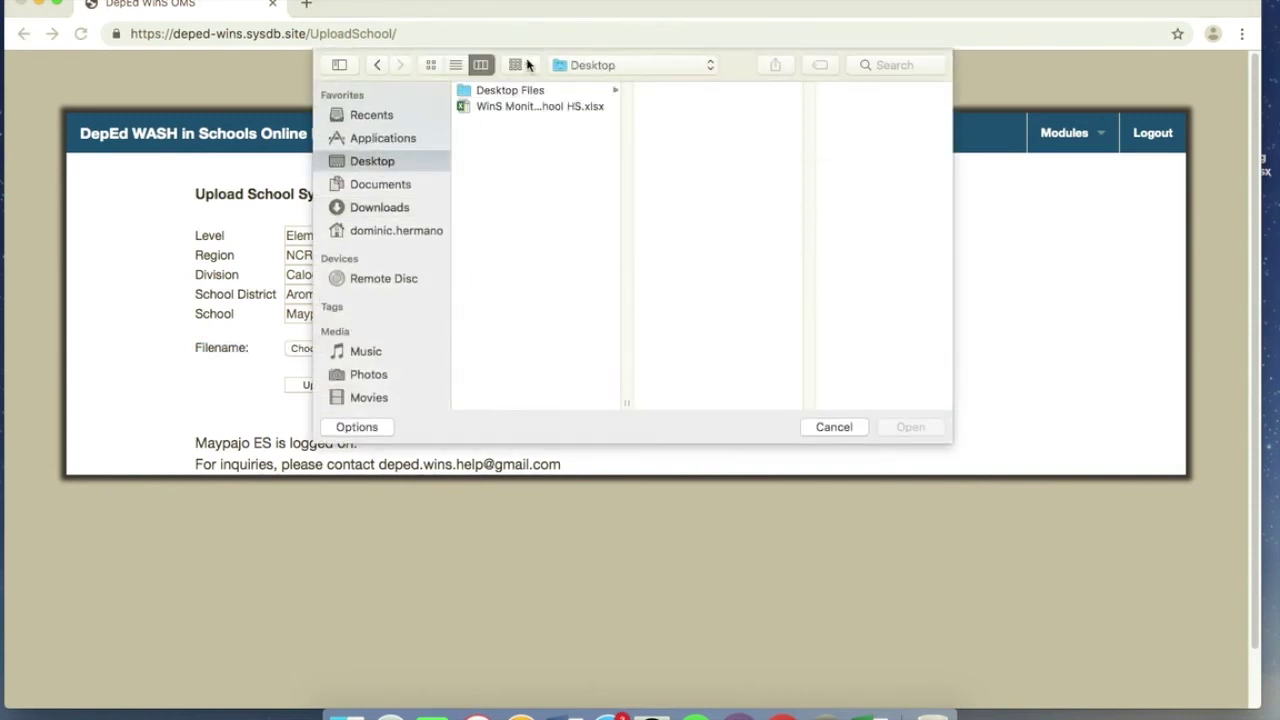
{"action": "left_click", "coordinate": [529, 110]}
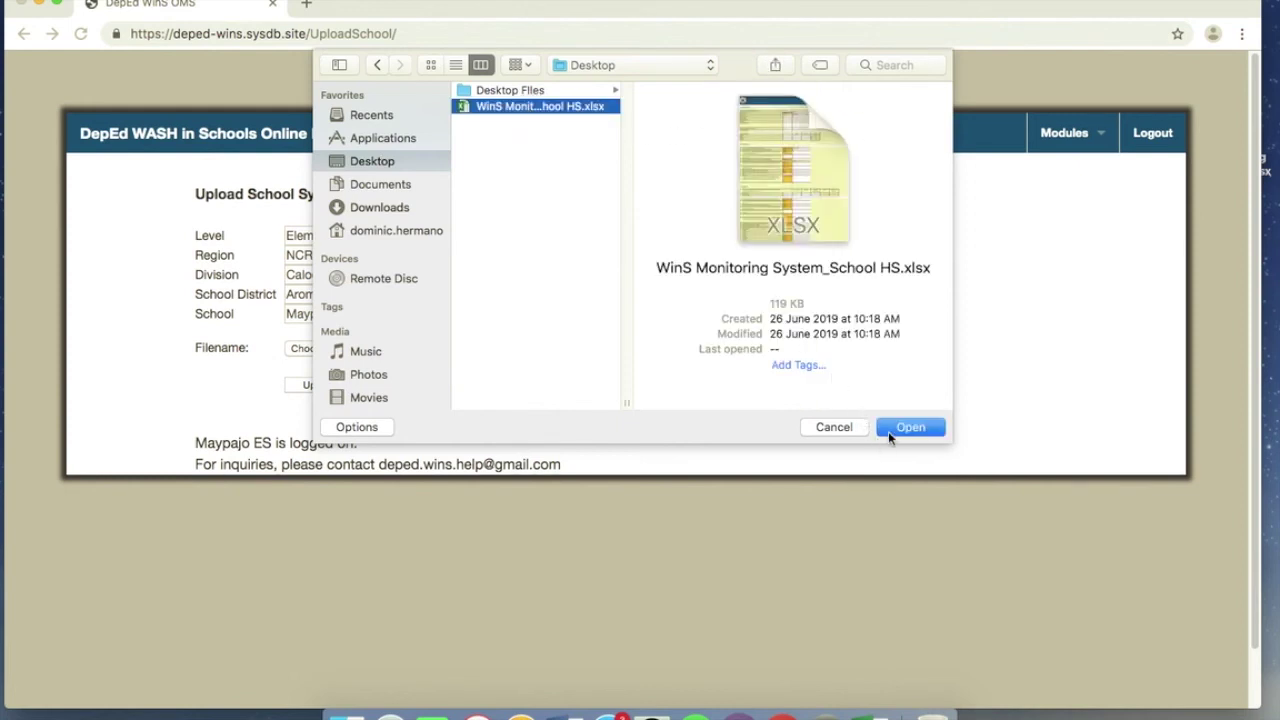
{"action": "left_click", "coordinate": [902, 428]}
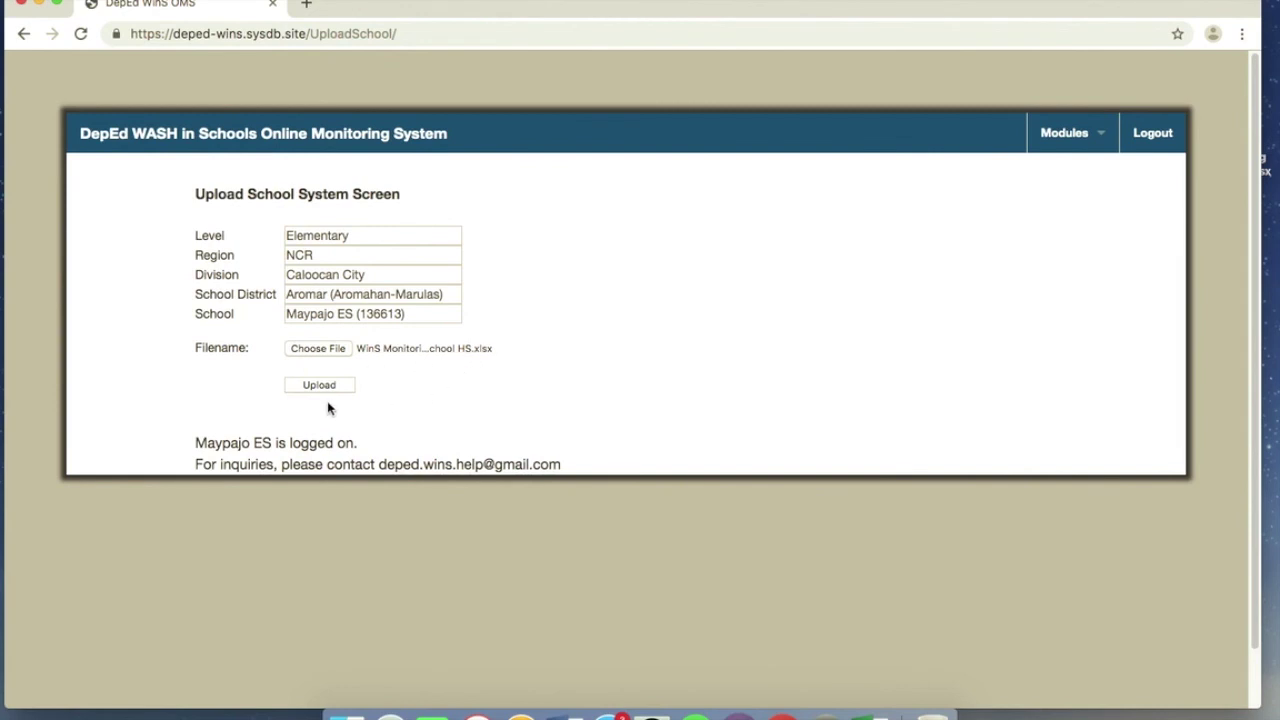
{"action": "left_click_drag", "start_coordinate": [323, 363], "coordinate": [251, 403]}
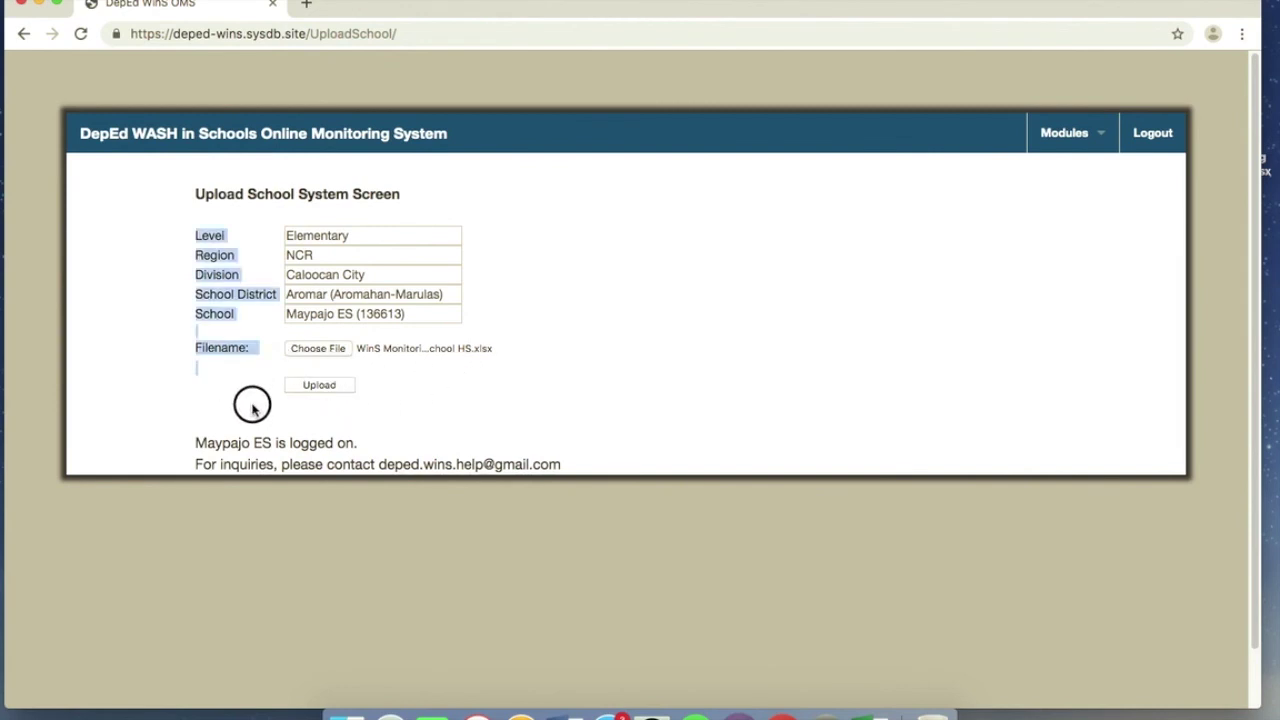
{"action": "left_click", "coordinate": [374, 394]}
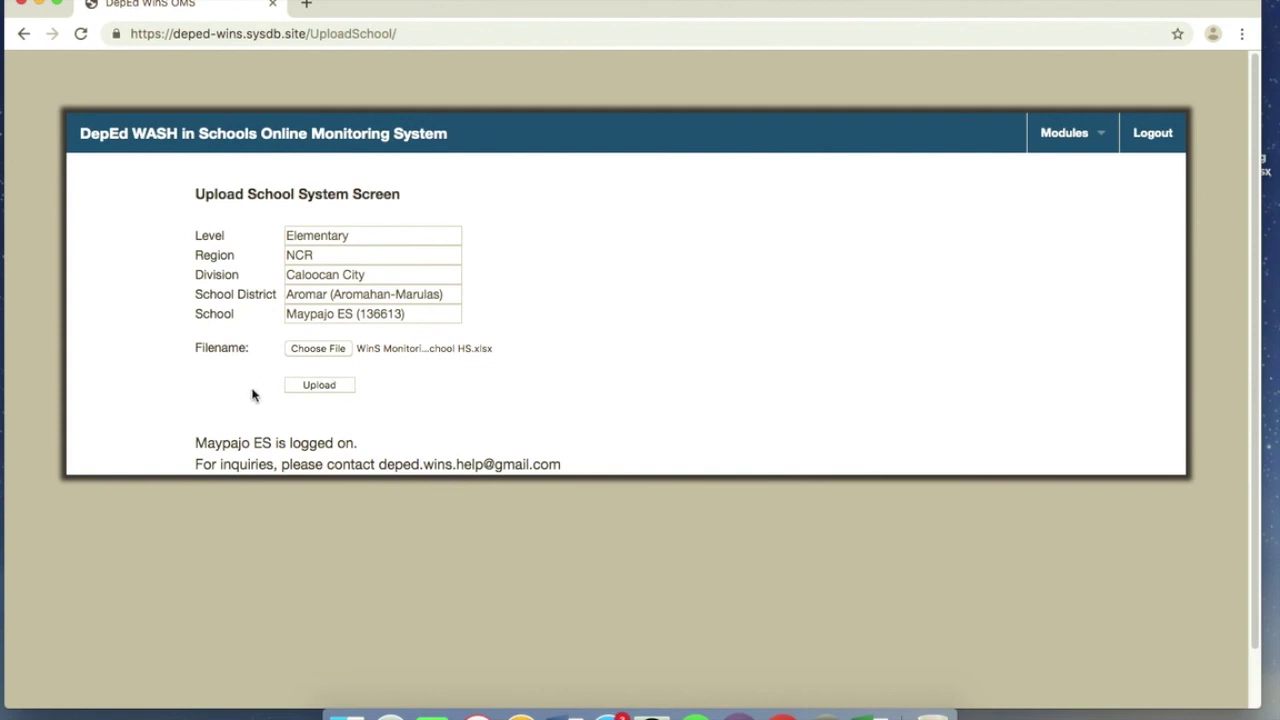
Log the school account out and minimise Chrome to reveal the desktop.
{"action": "left_click", "coordinate": [1139, 146]}
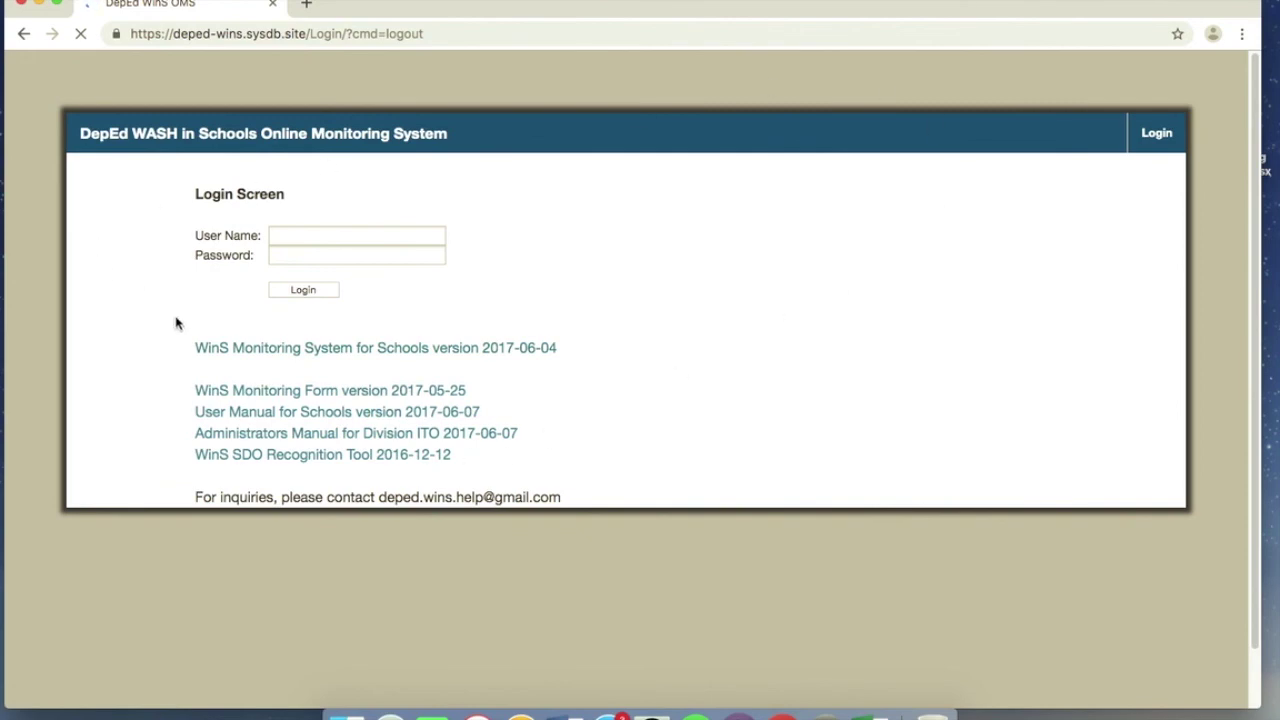
{"action": "left_click", "coordinate": [41, 5]}
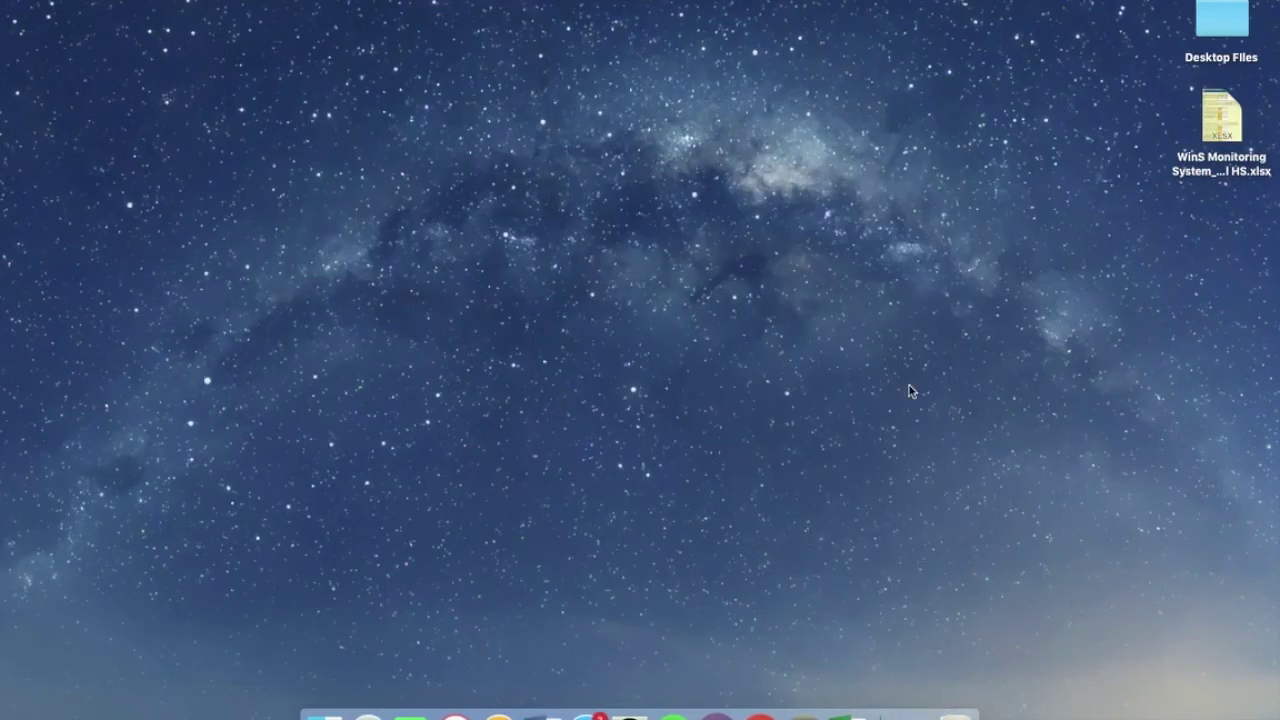